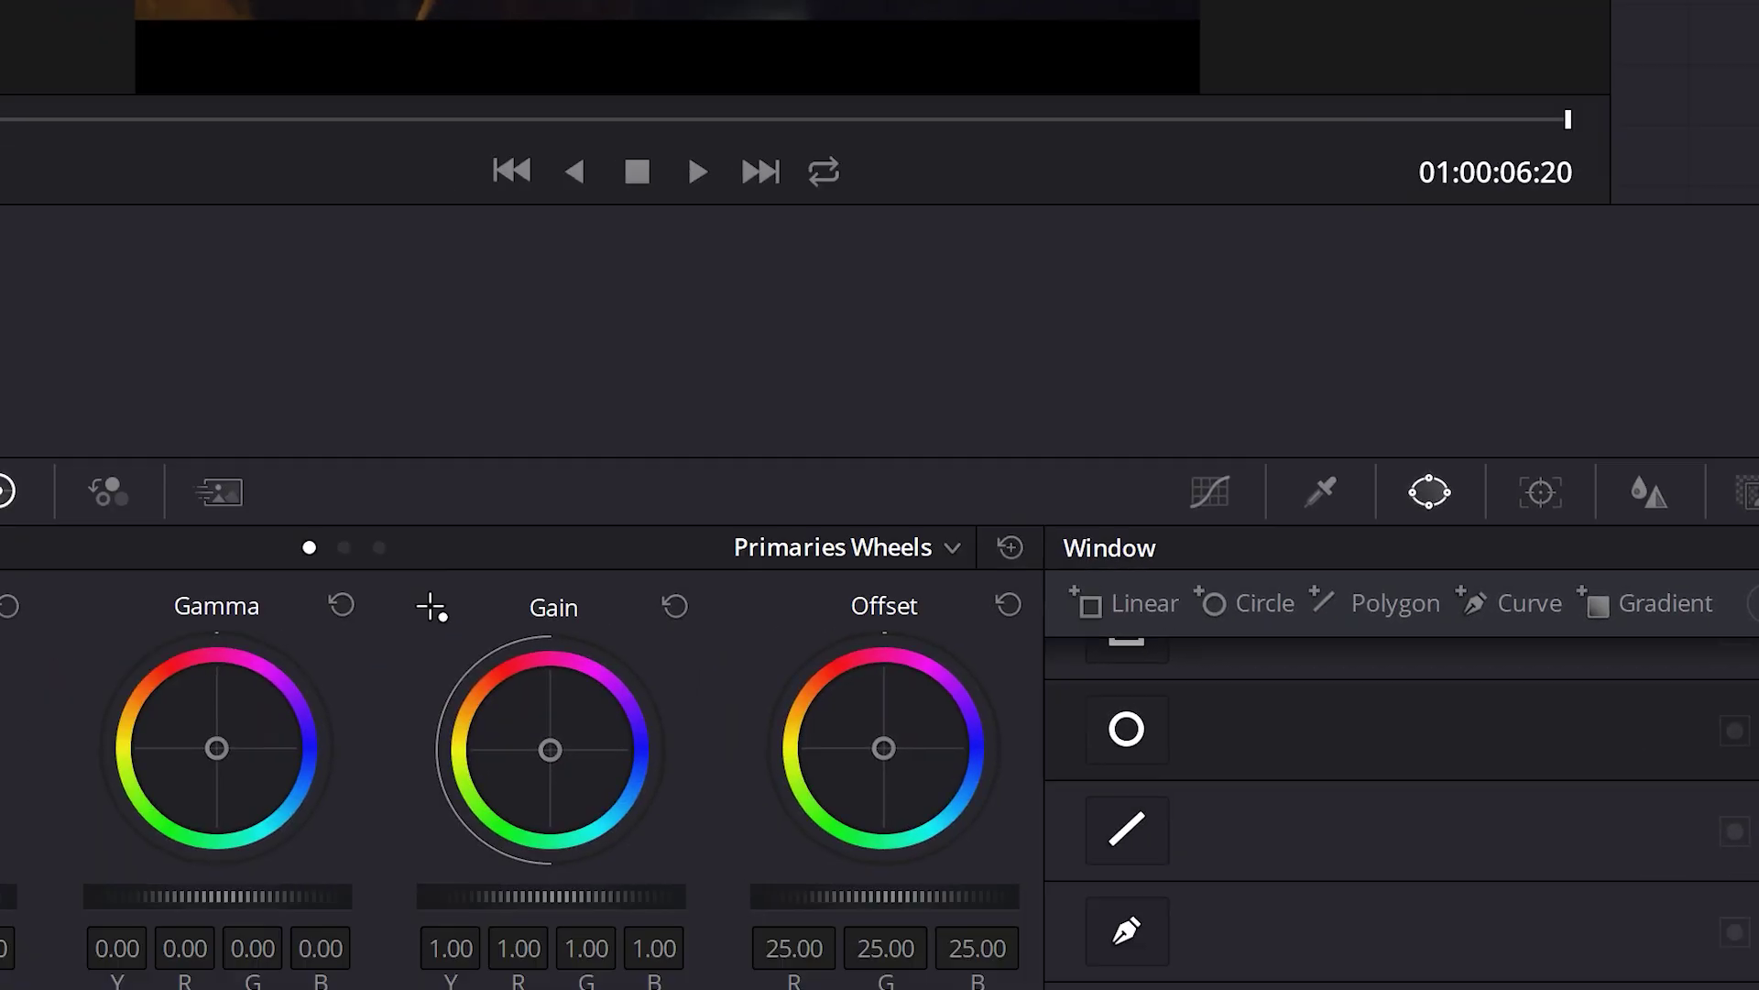
# Step: Decode the RED clip with its own raw settings: De-noise Mild, ISO 2500, Exposure 0.42
pyautogui.click(28, 617)
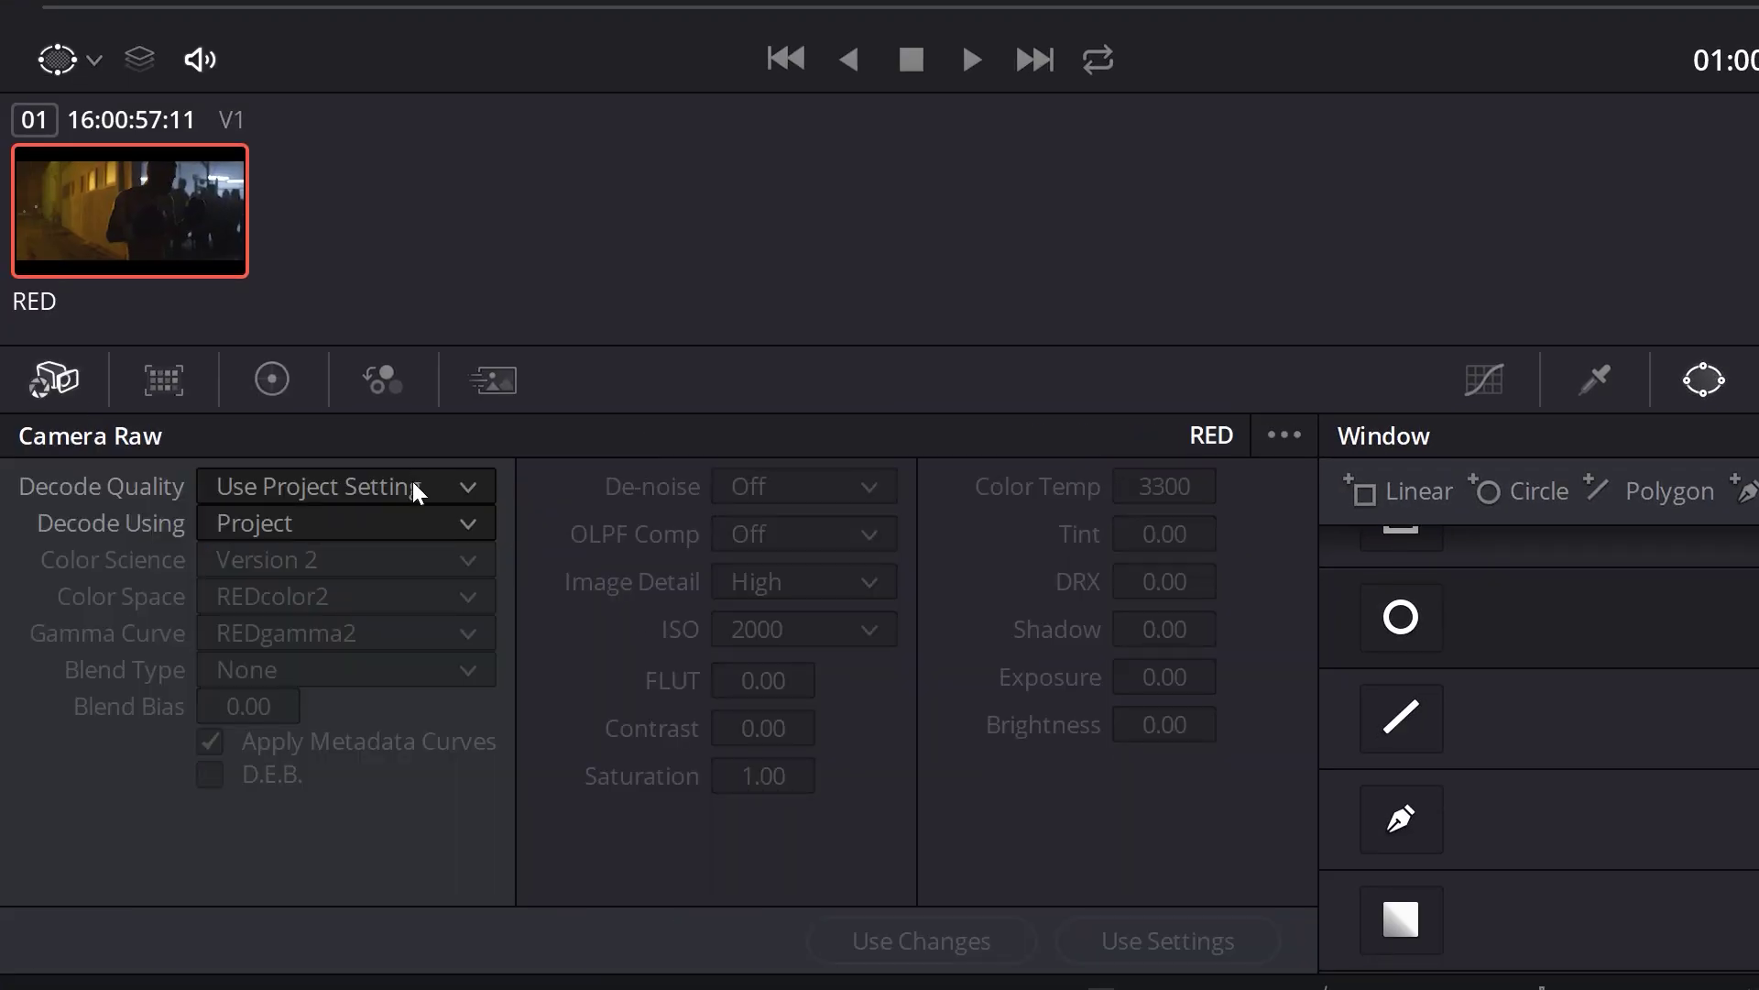
pyautogui.click(205, 696)
pyautogui.click(395, 691)
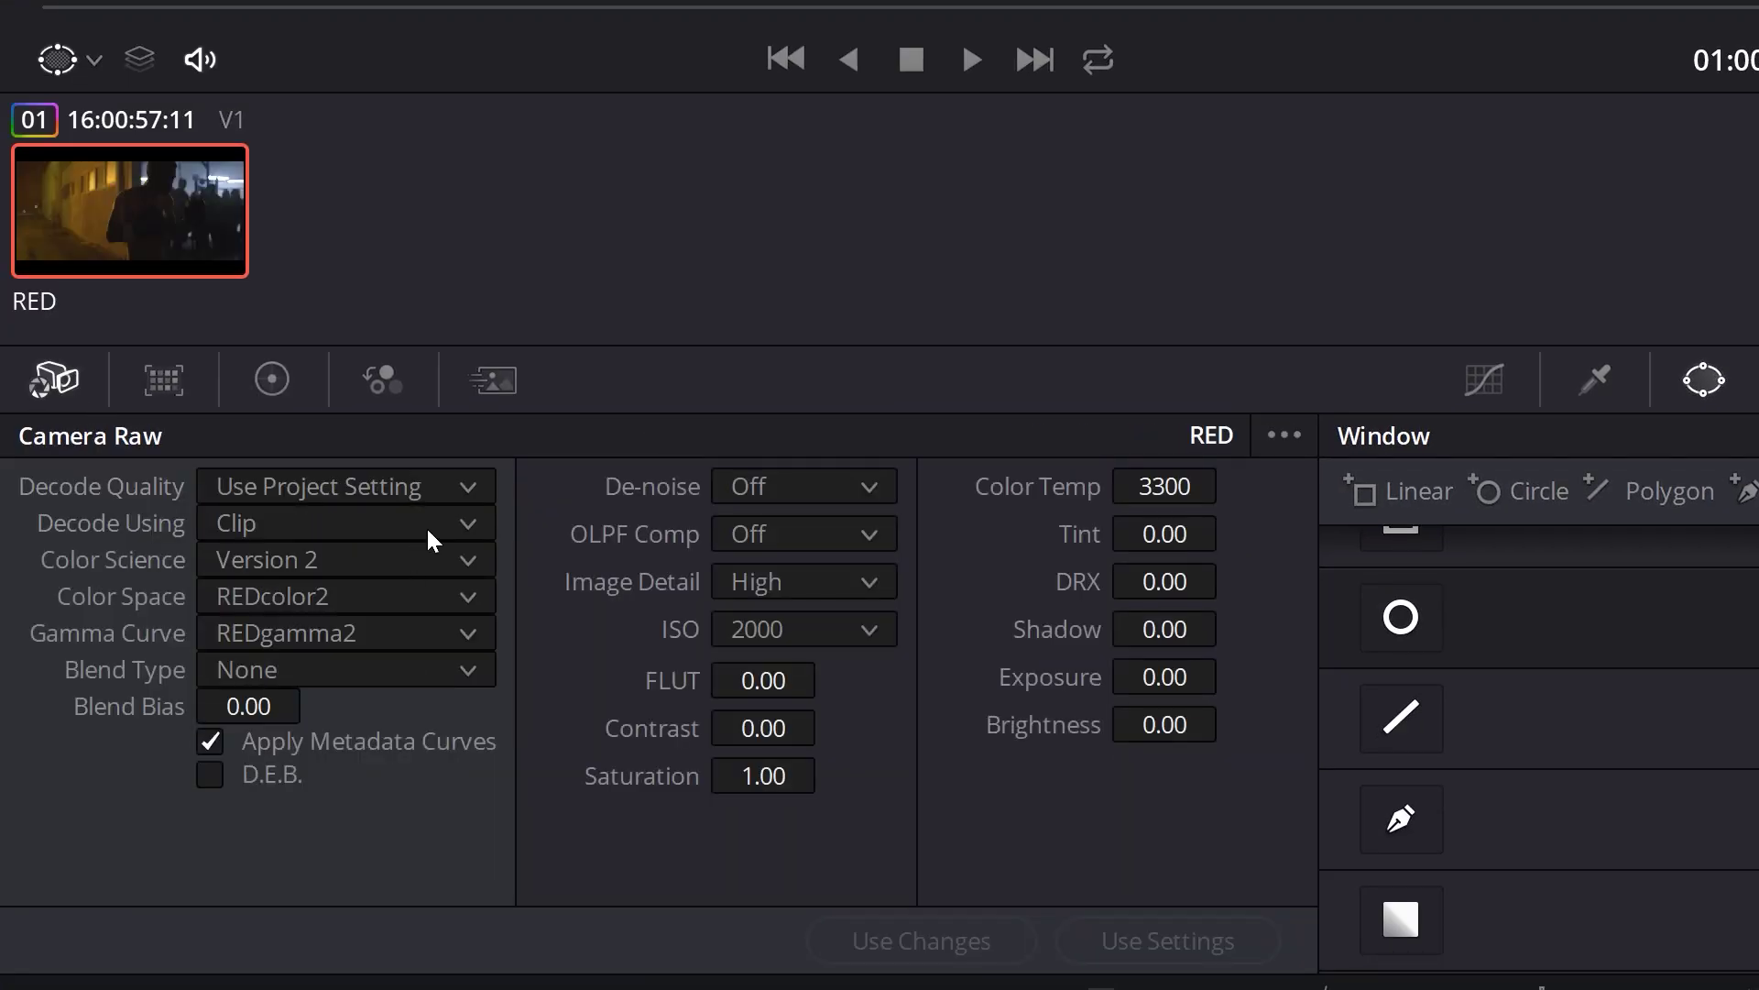
pyautogui.click(810, 632)
pyautogui.scroll(-3, 839, 785)
pyautogui.click(839, 785)
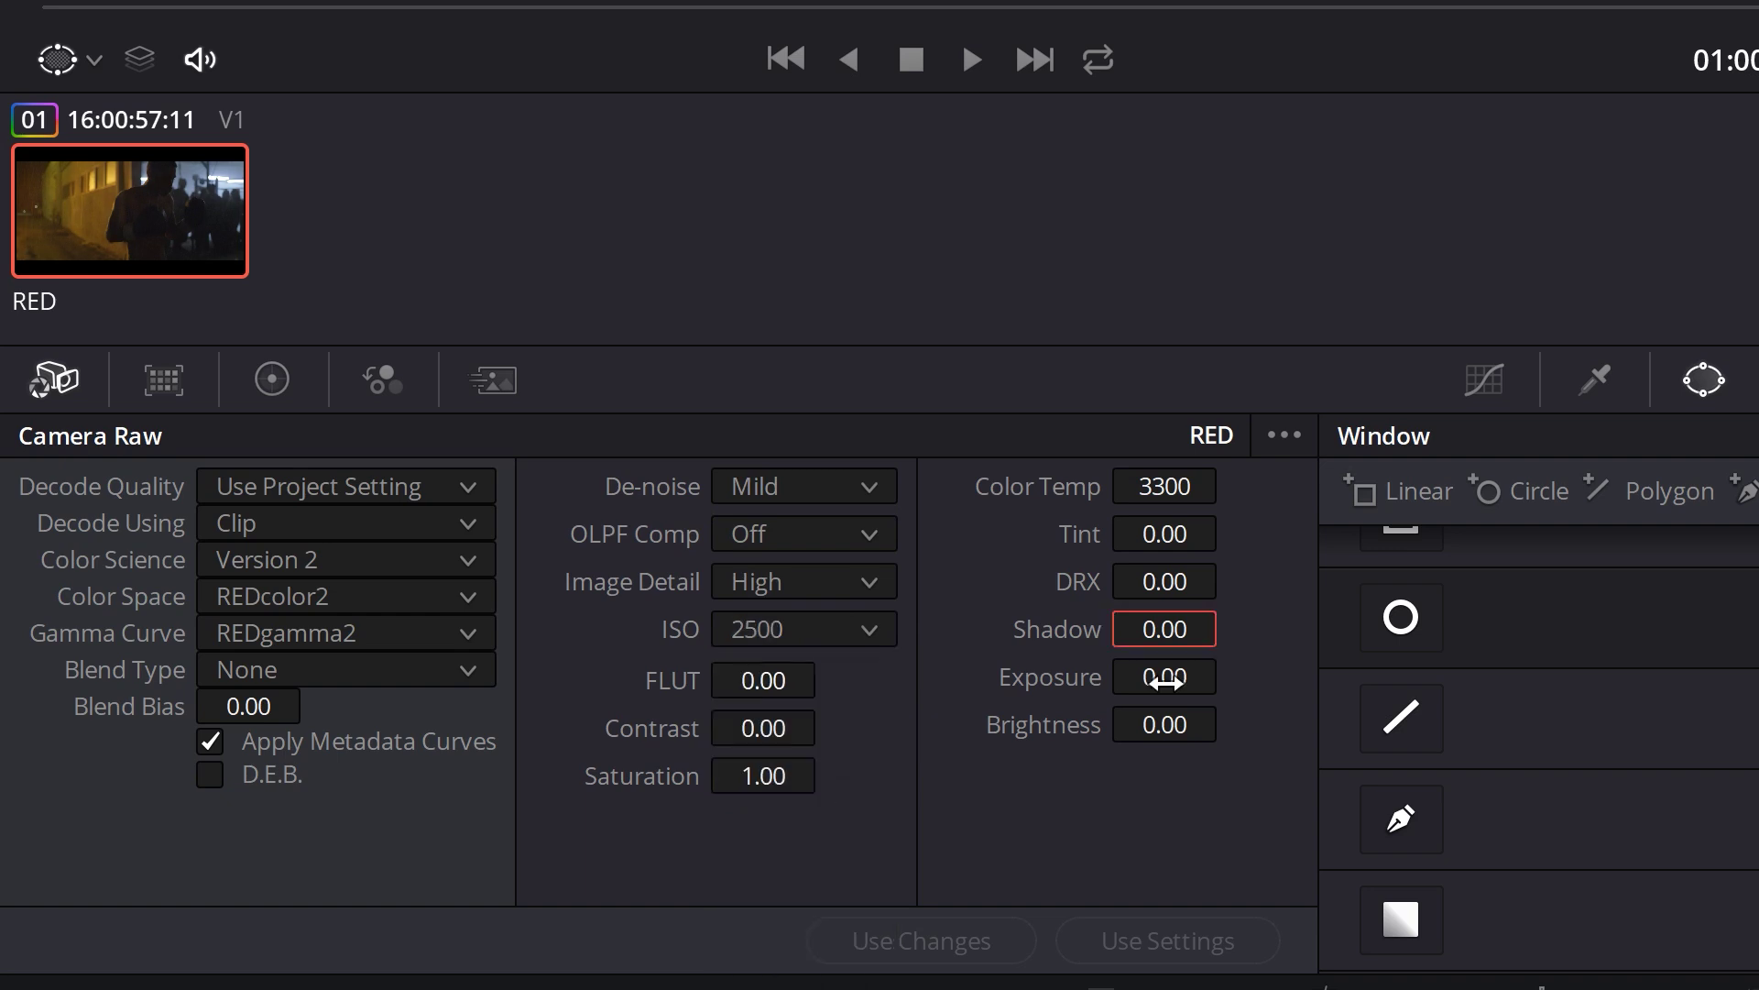
pyautogui.moveTo(1166, 679); pyautogui.dragTo(1228, 673)
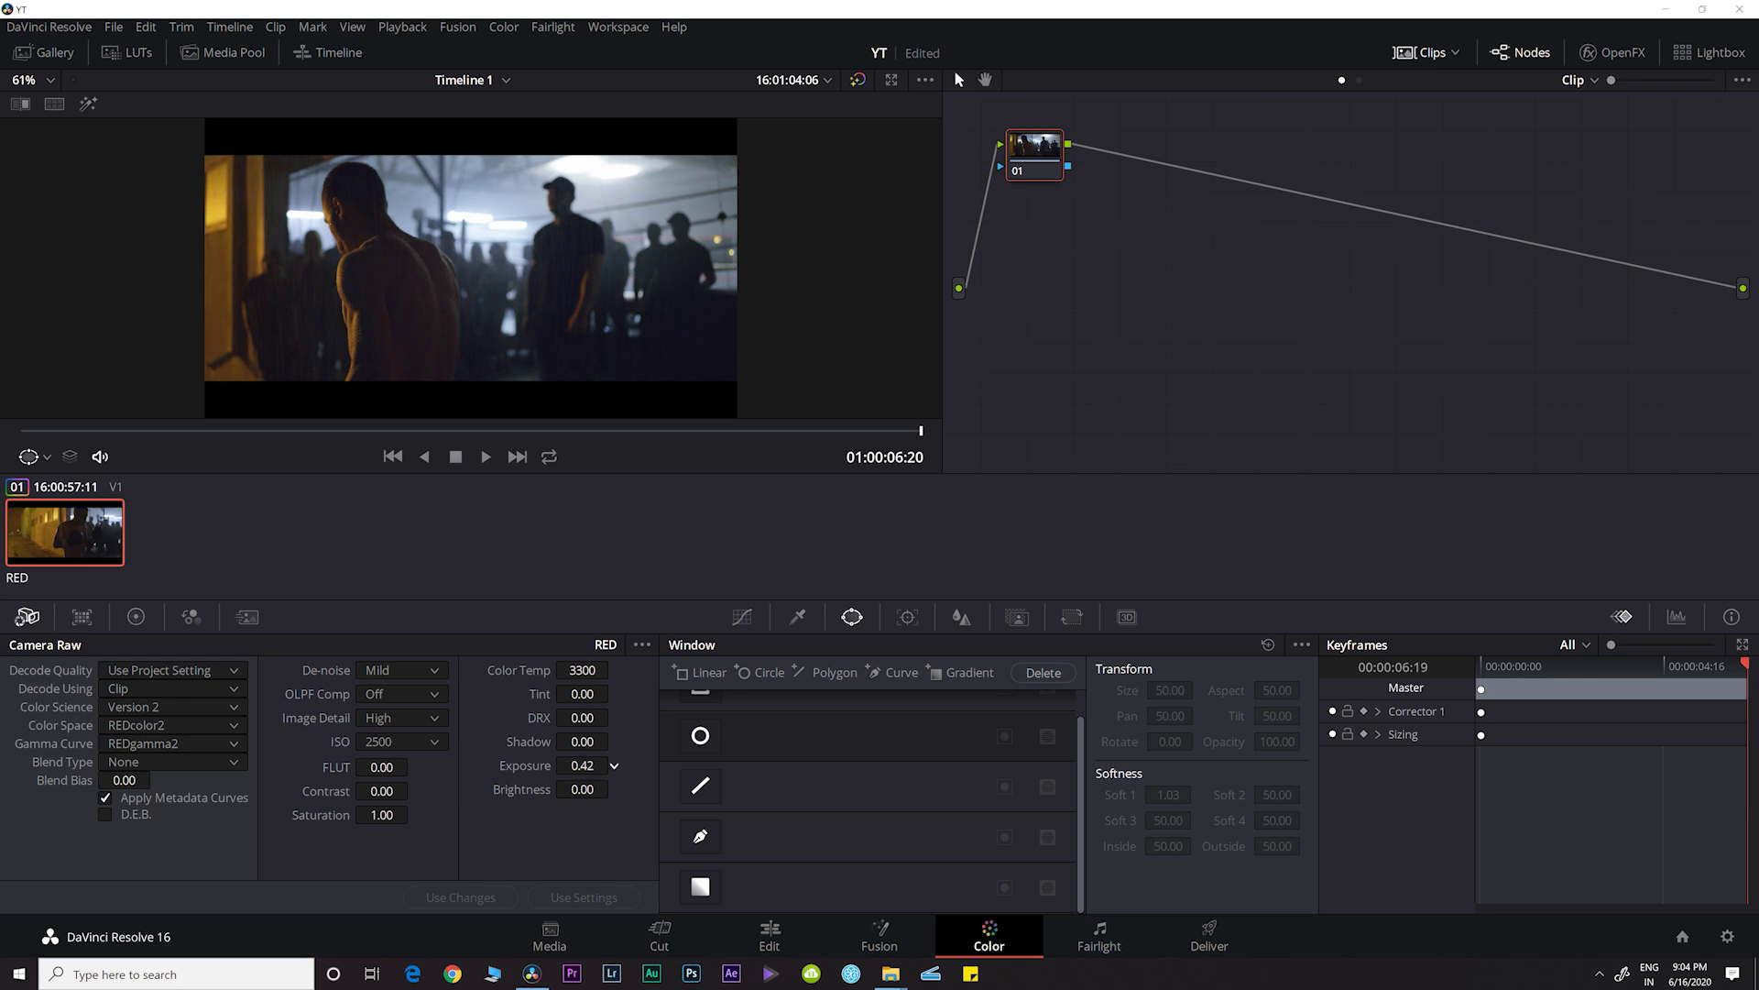
pyautogui.click(81, 617)
# Step: Add a serial node below node 01 and label it 'Noise Red.'
pyautogui.click(136, 617)
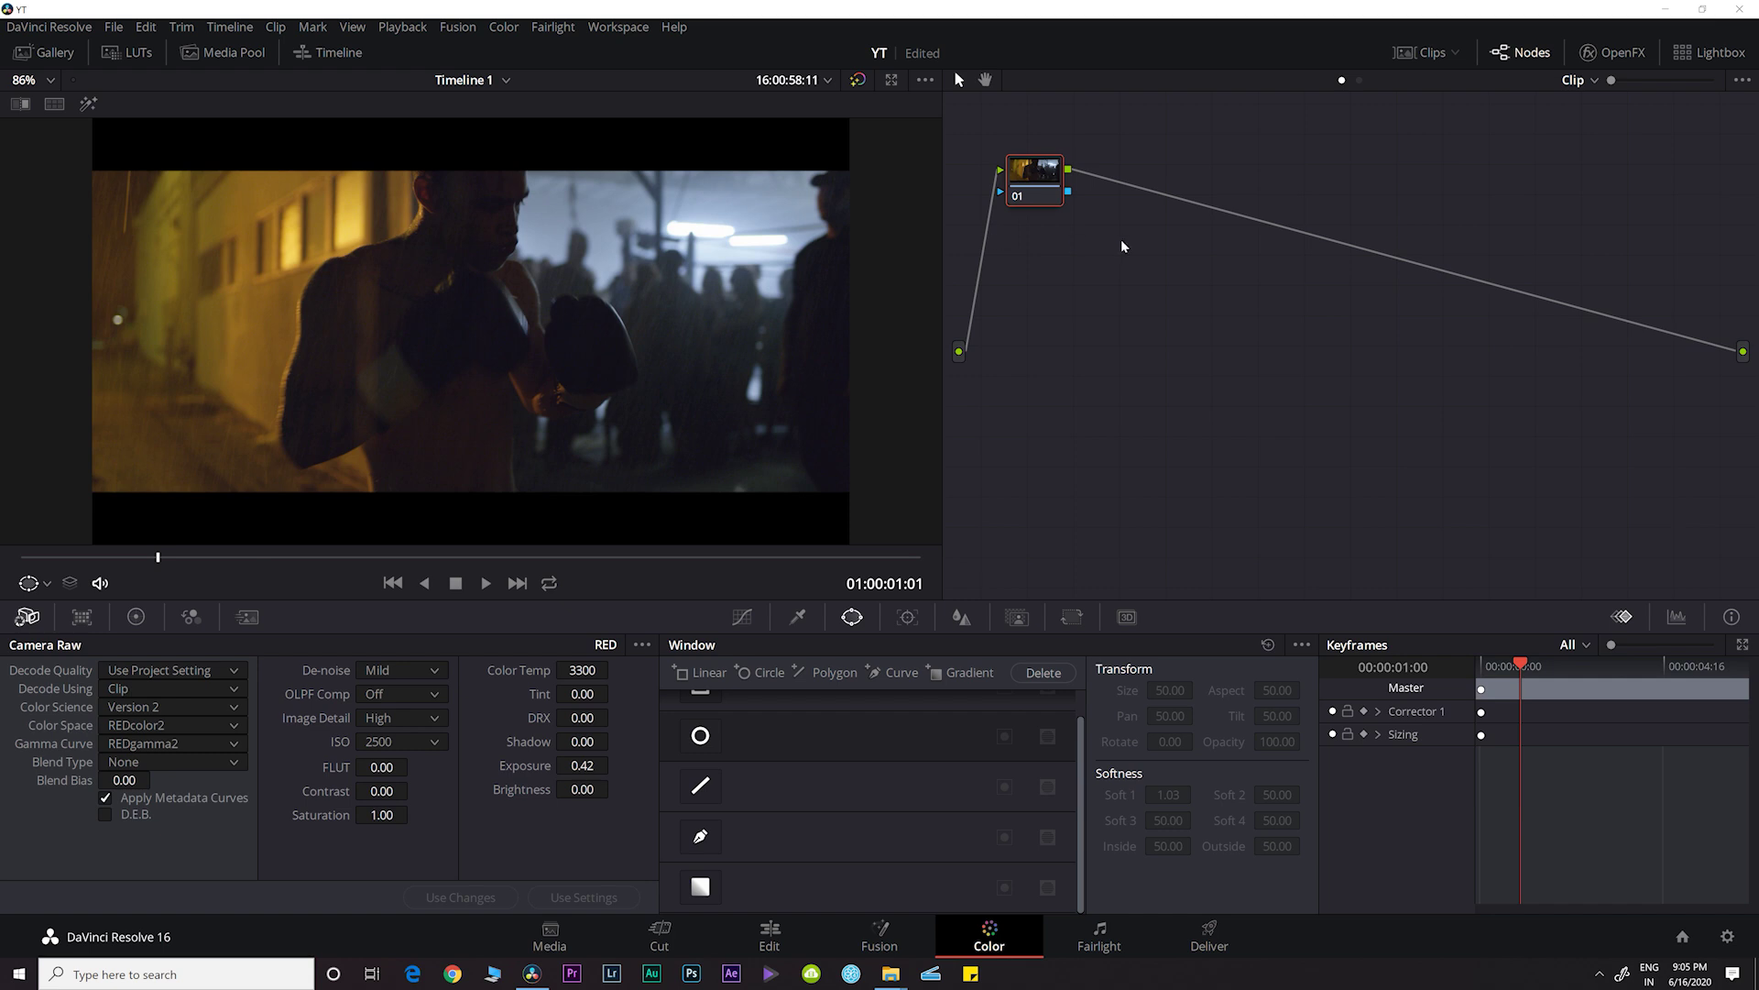
pyautogui.hotkey('alt', 's')
pyautogui.moveTo(1118, 176); pyautogui.dragTo(1048, 264)
pyautogui.rightClick(1050, 272)
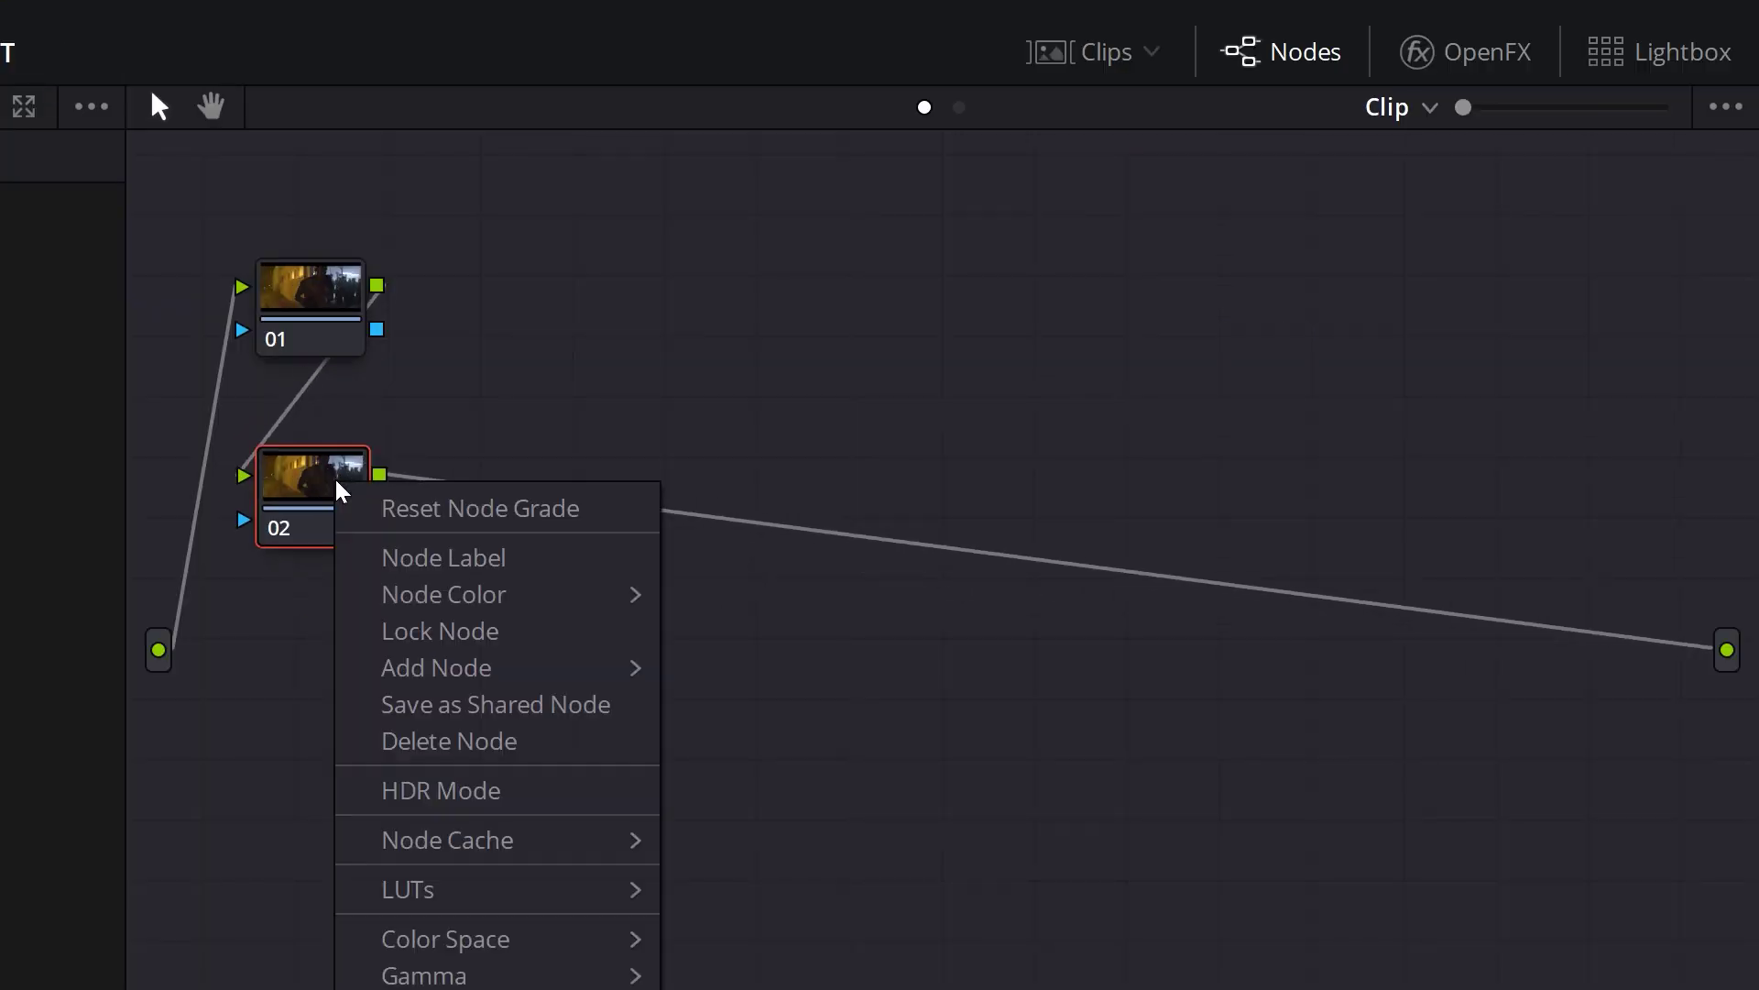
pyautogui.click(378, 556)
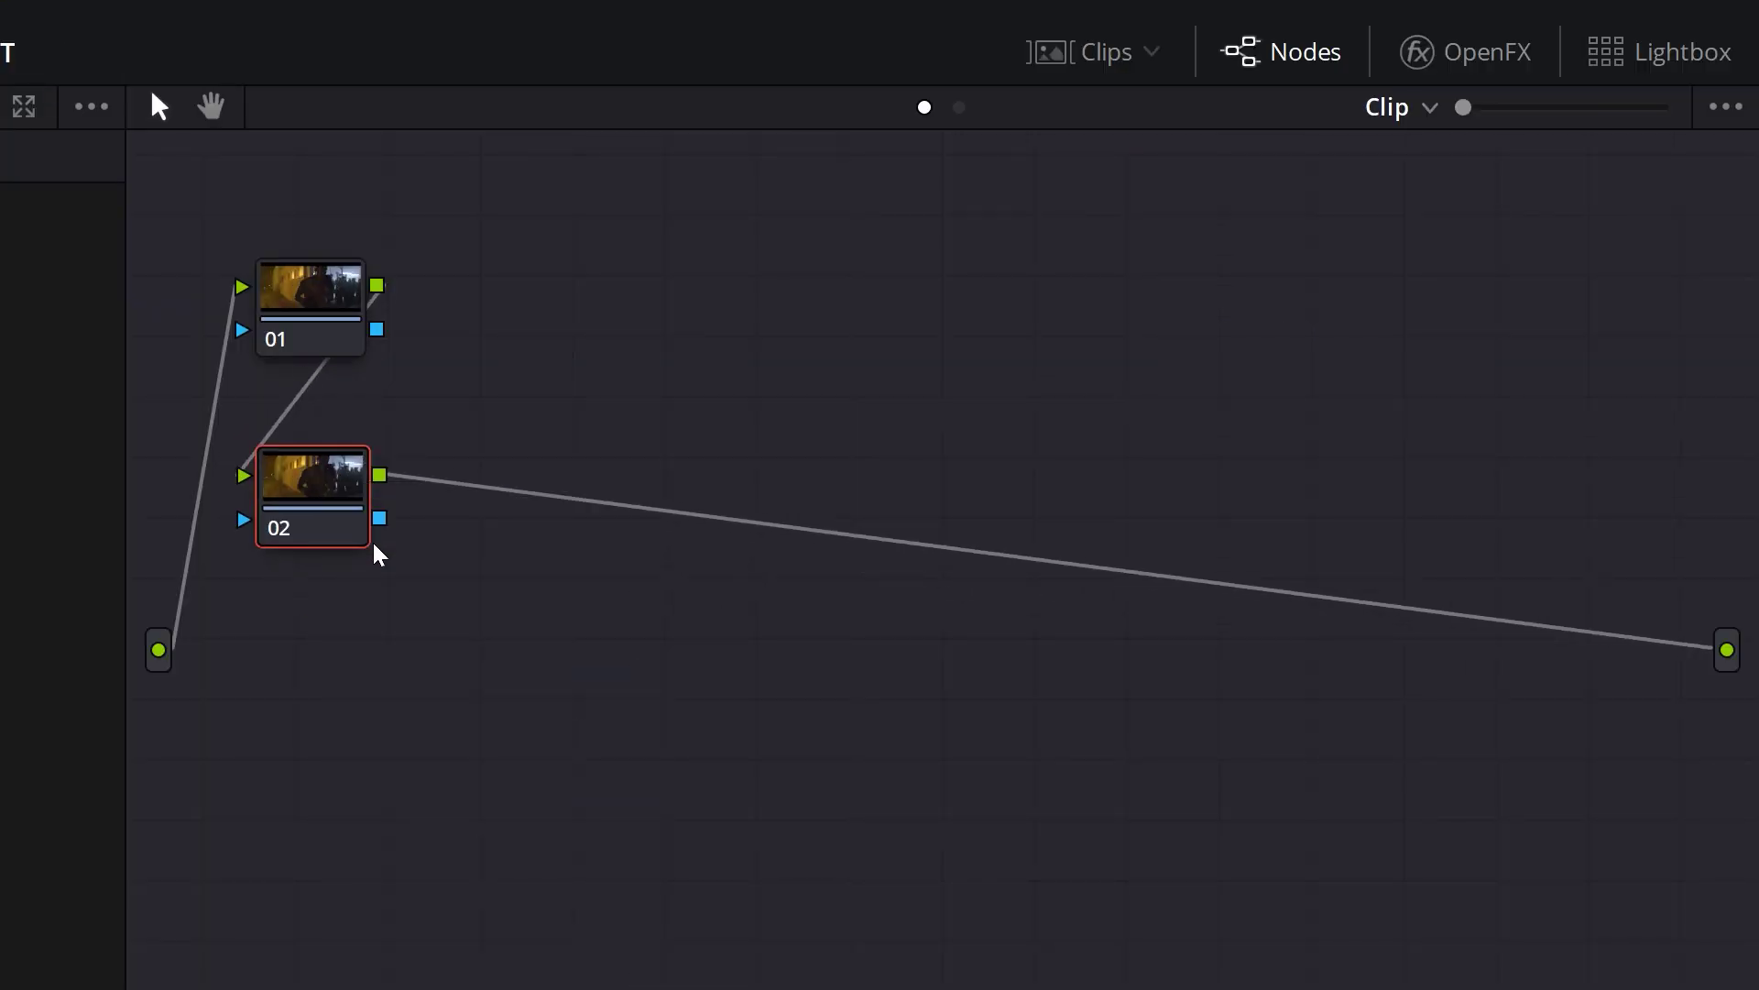
pyautogui.write('Noise Red.')
pyautogui.press('Return')
# Step: Add two more serial nodes labelled 'Brightness' and 'Col. Bal'
pyautogui.hotkey('alt', 's')
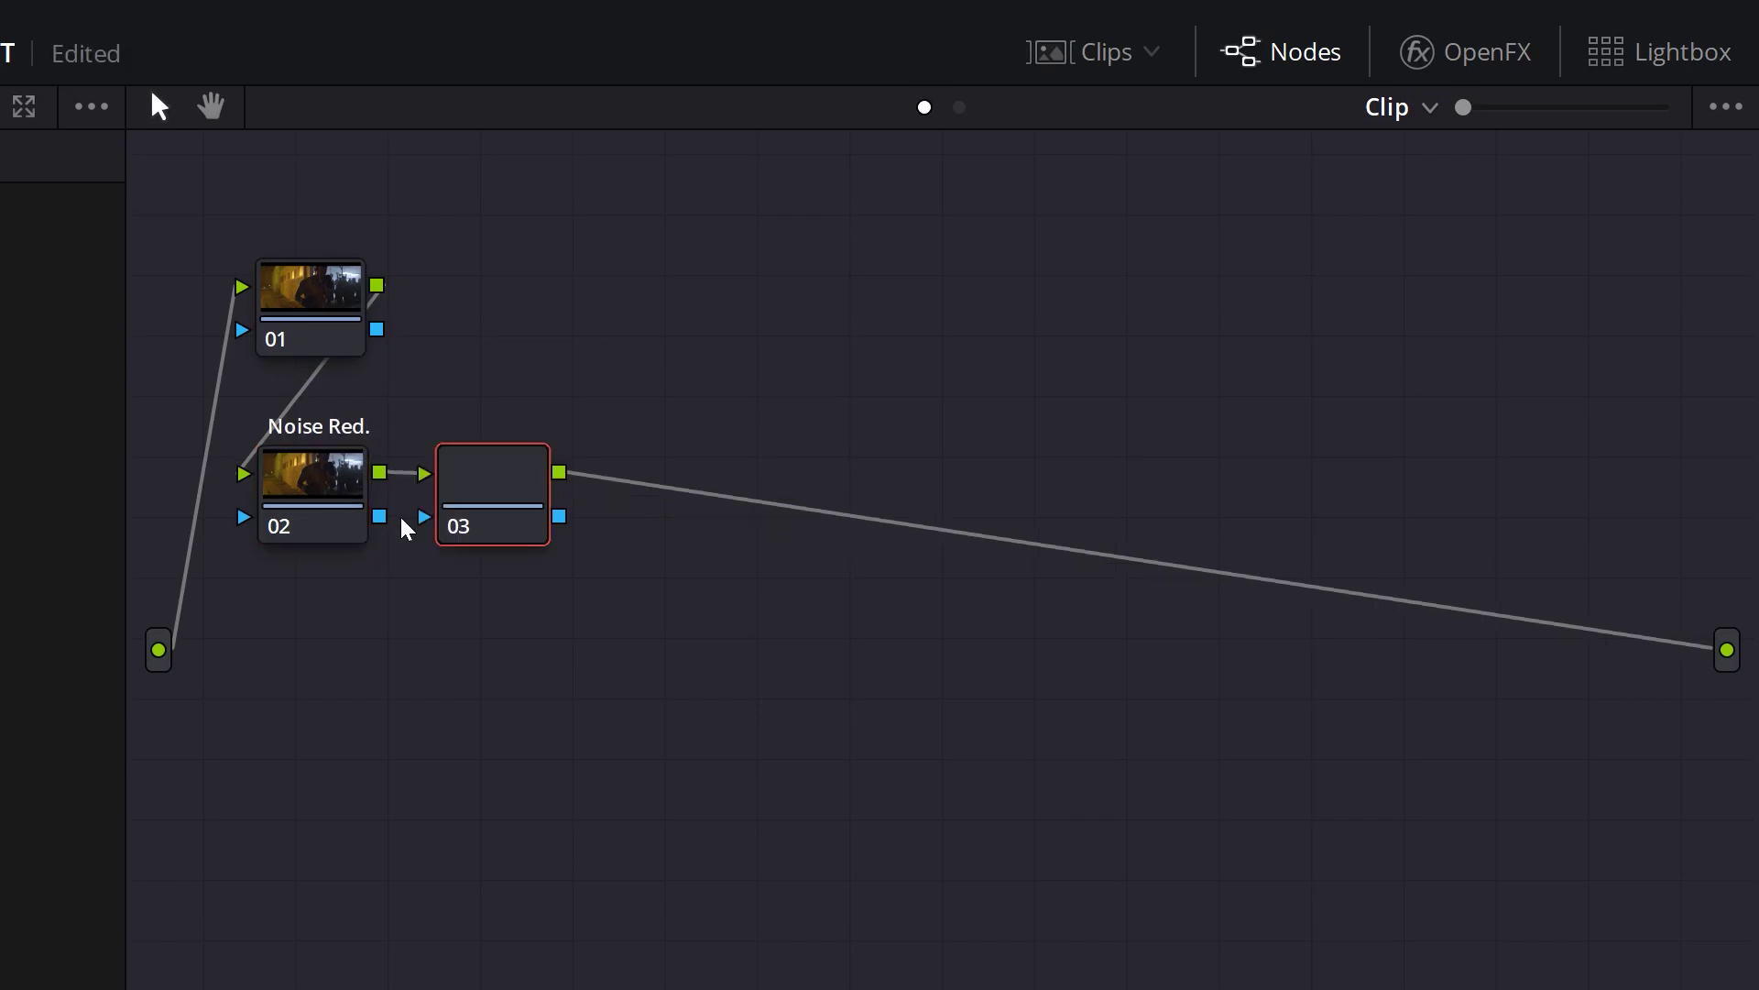
pyautogui.moveTo(442, 526); pyautogui.dragTo(478, 525)
pyautogui.write('Brightness')
pyautogui.press('Return')
pyautogui.hotkey('alt', 's')
pyautogui.write('C')
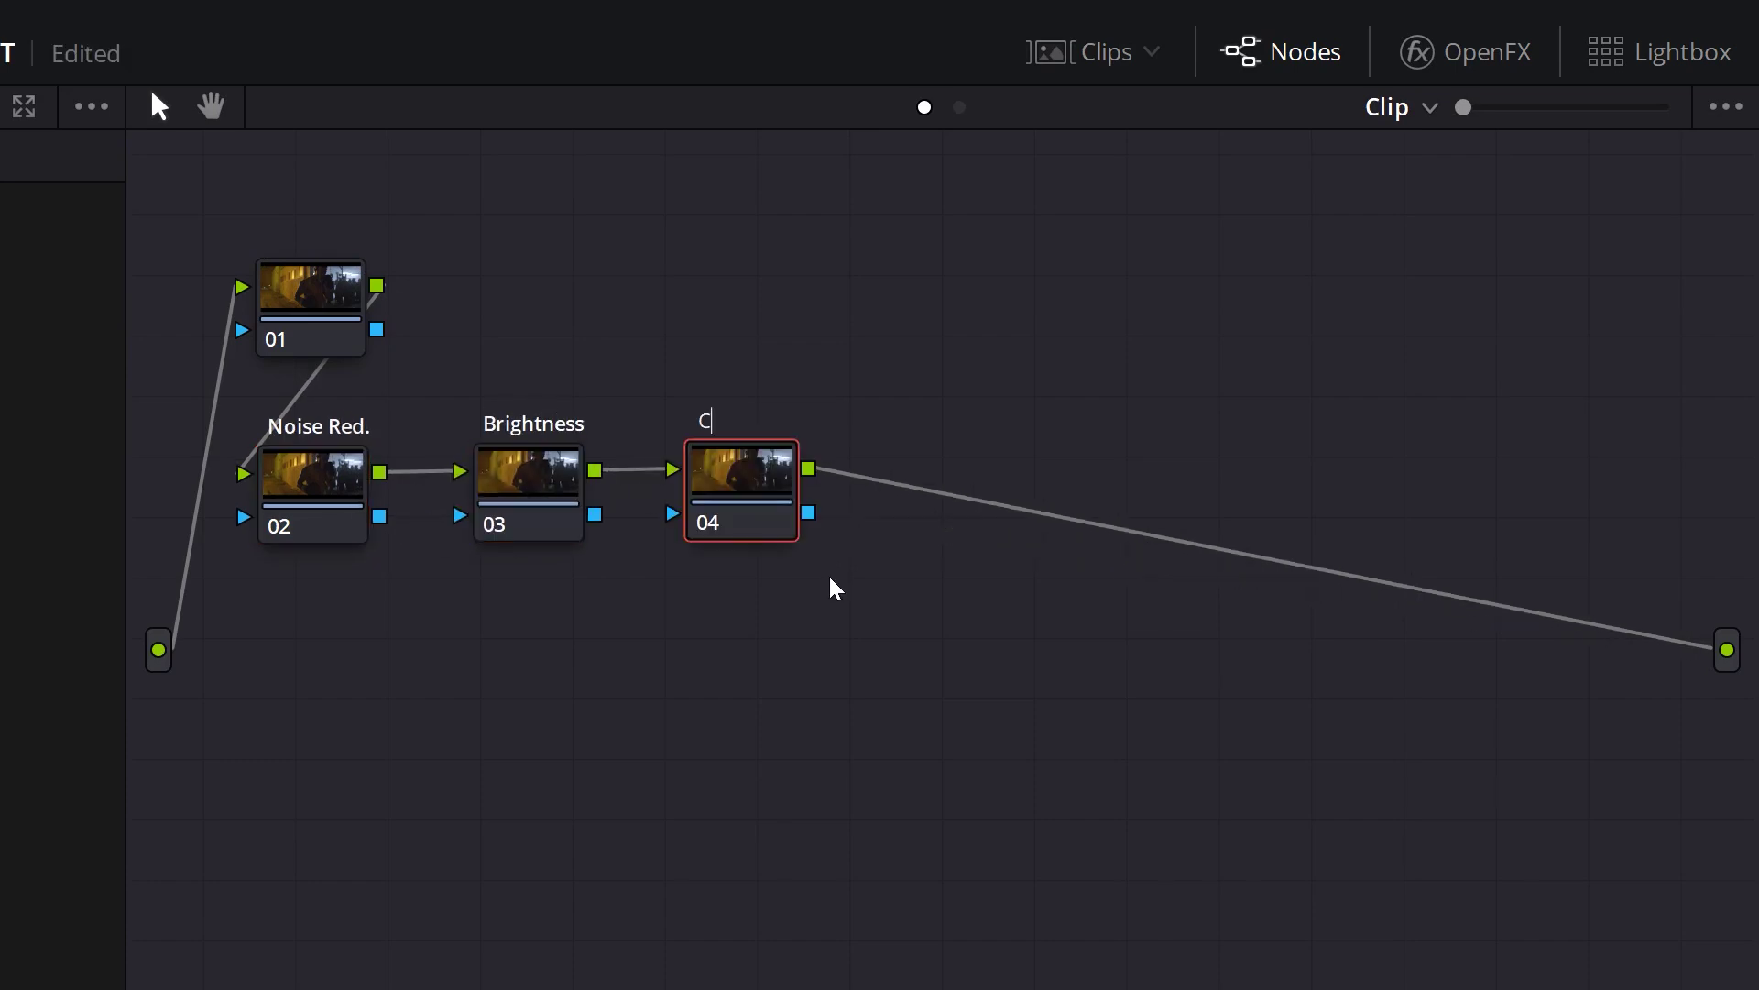
pyautogui.write('ol. Bal')
pyautogui.press('Return')
# Step: Add a layer mixer with parallel nodes labelled 'Look' and 'Adj'
pyautogui.hotkey('alt', 's')
pyautogui.moveTo(899, 499); pyautogui.dragTo(349, 782)
pyautogui.hotkey('alt', 'l')
pyautogui.write('Look')
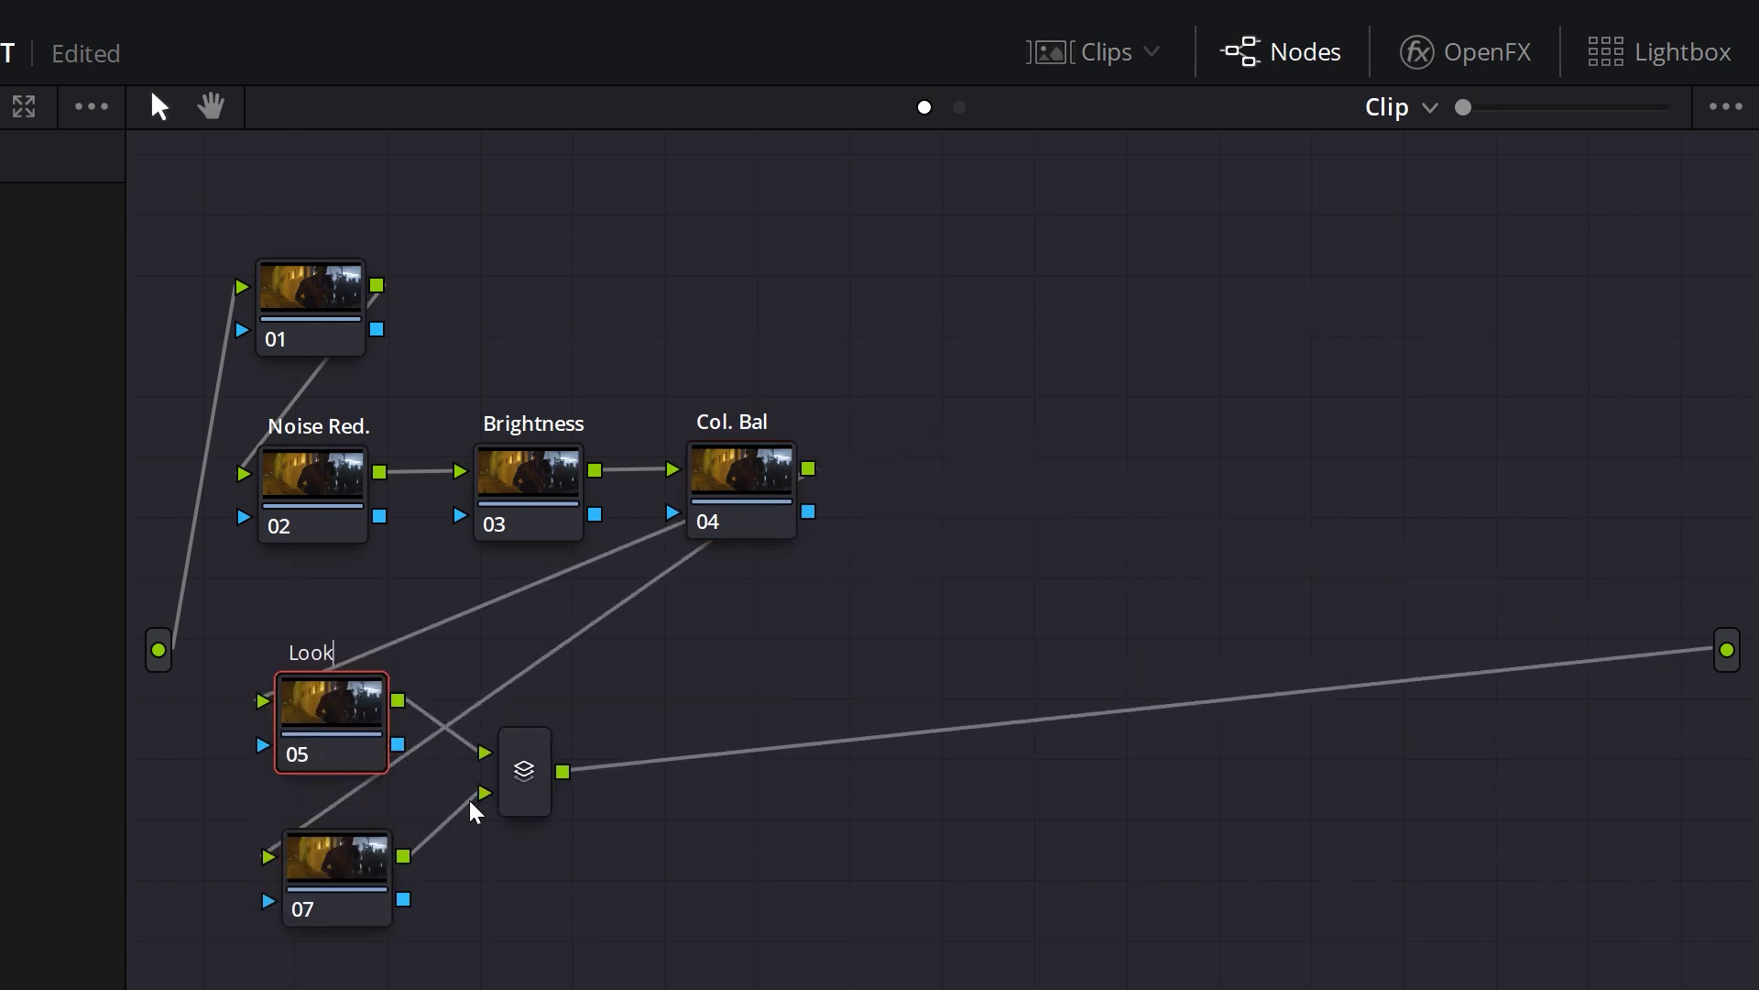
pyautogui.press('Return')
pyautogui.click(381, 916)
pyautogui.write('A')
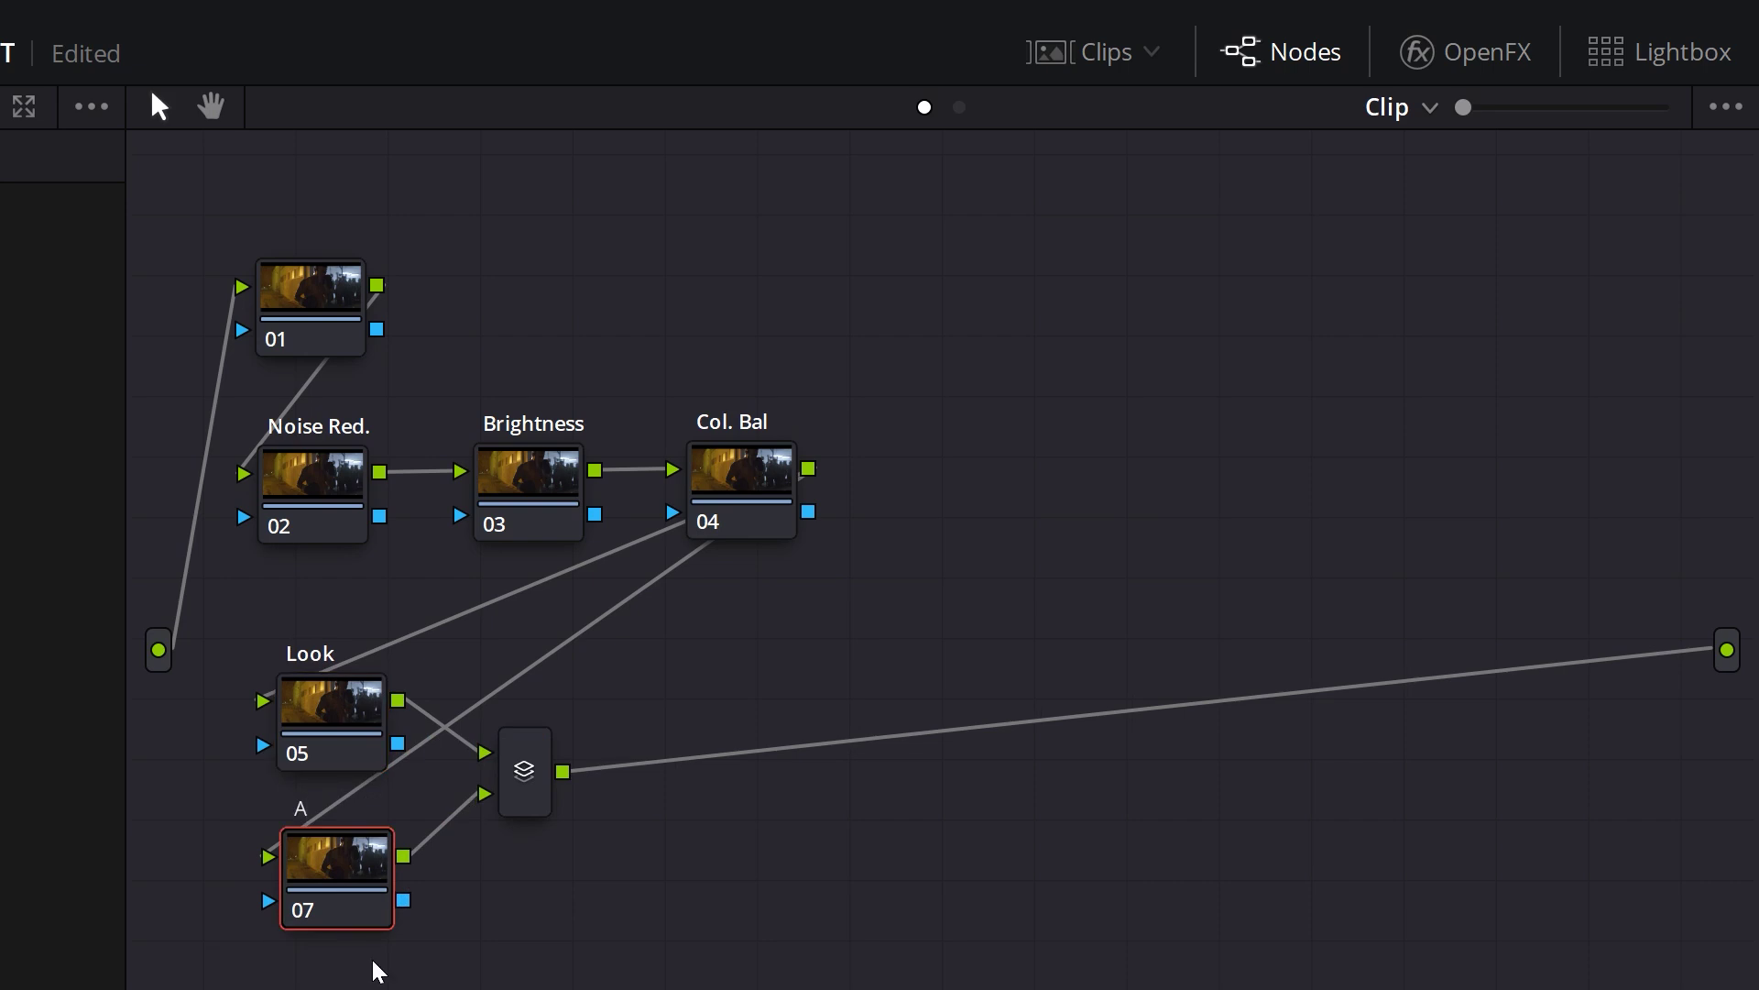
pyautogui.write('dj')
pyautogui.press('Return')
# Step: Add serial nodes 'Fin. Adj.', 'Vig.' and 'Film Grain' after the layer mixer
pyautogui.hotkey('alt', 's')
pyautogui.write('Fin. Adj.')
pyautogui.press('Return')
pyautogui.hotkey('alt', 's')
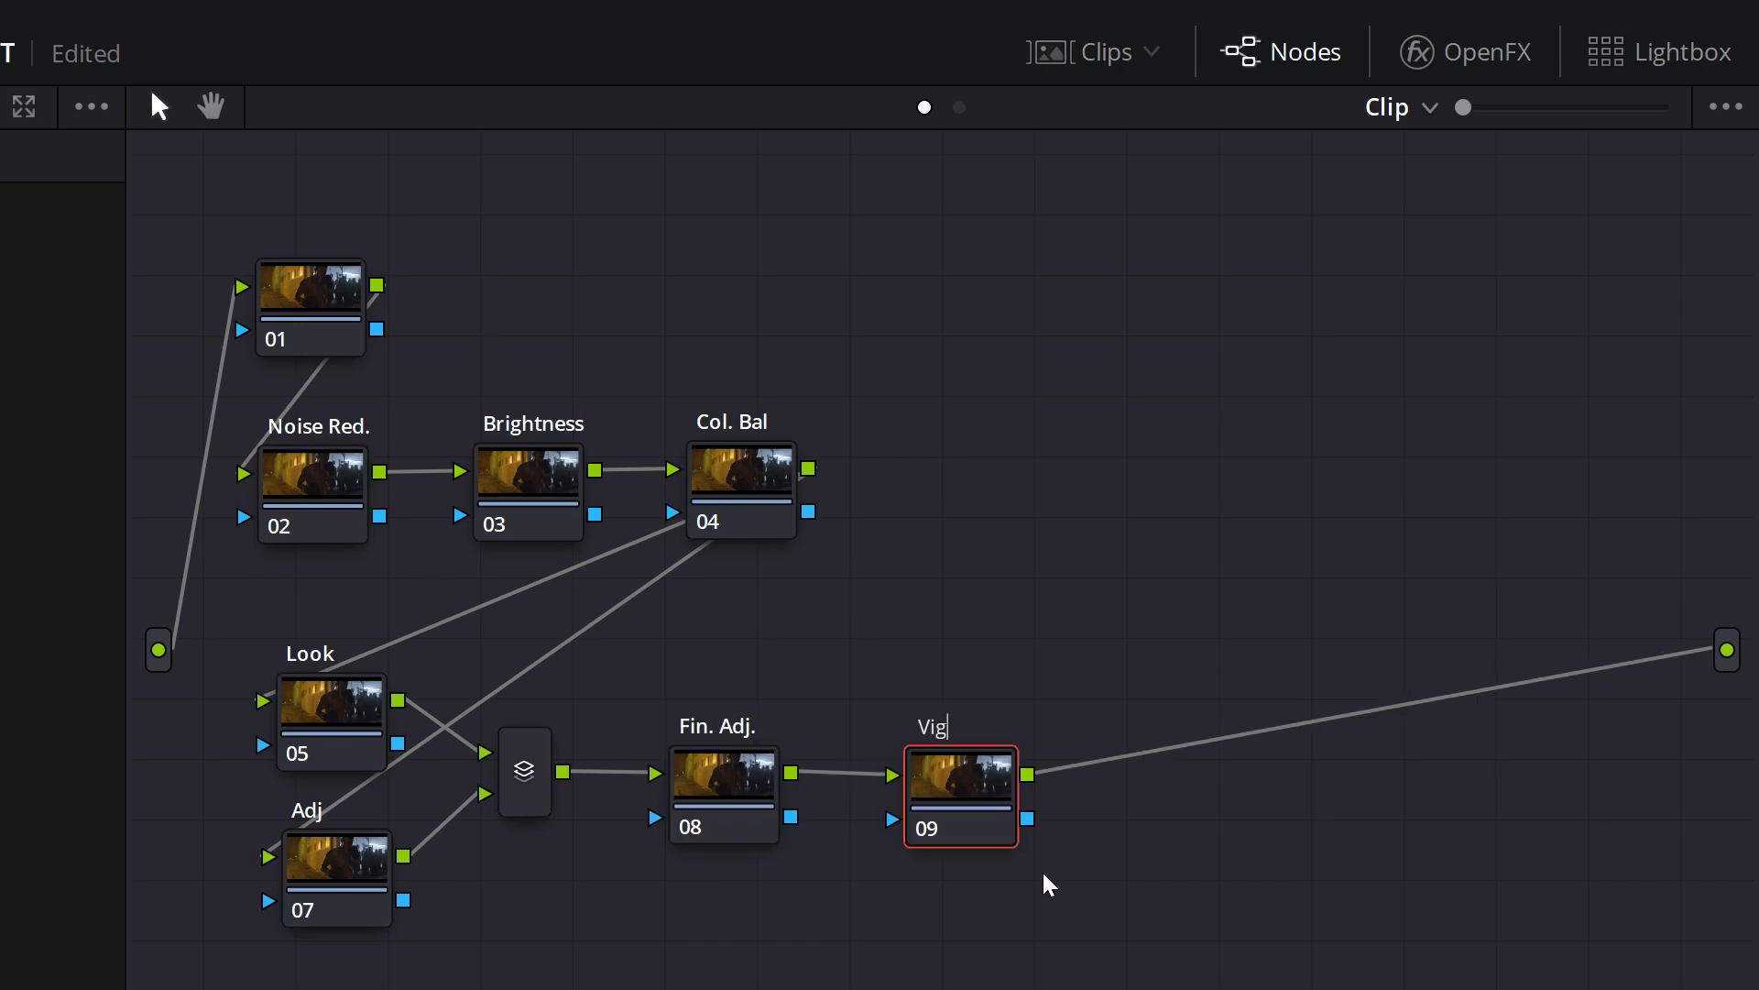
pyautogui.press('Return')
pyautogui.hotkey('alt', 's')
pyautogui.write('Film Grain')
pyautogui.press('Return')
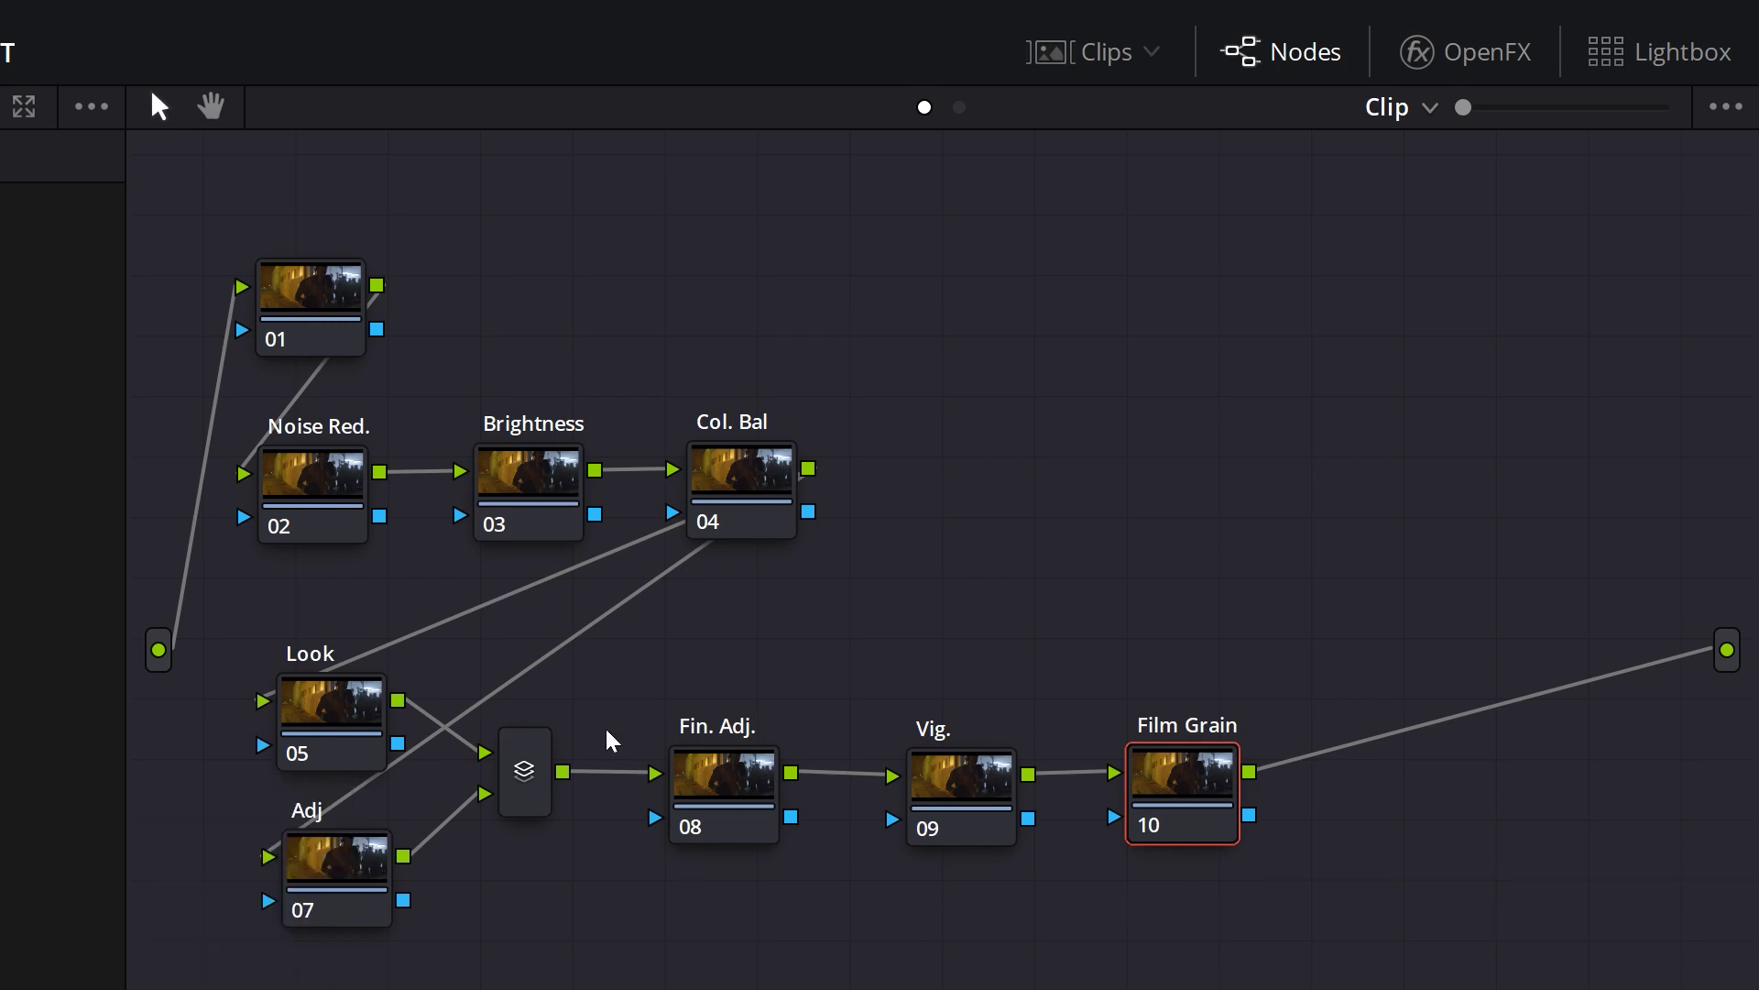
# Step: Label node 01 'Transform'
pyautogui.click(298, 307)
pyautogui.rightClick(299, 307)
pyautogui.click(344, 374)
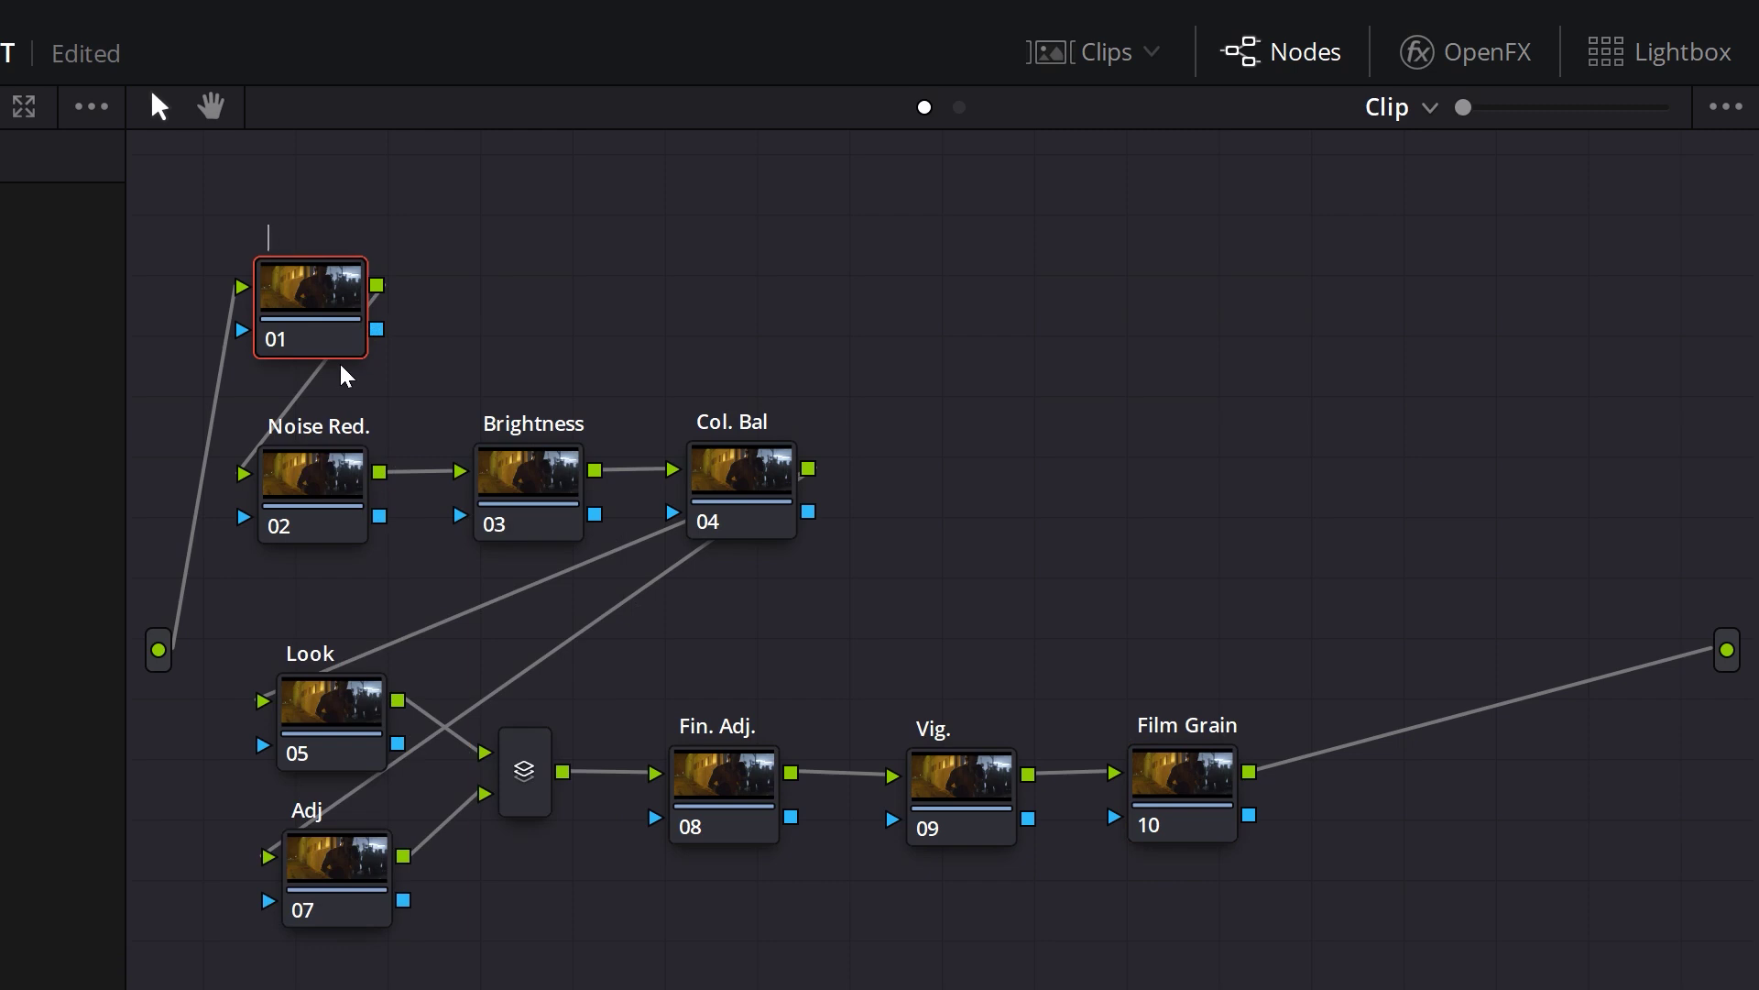
pyautogui.write('Transform')
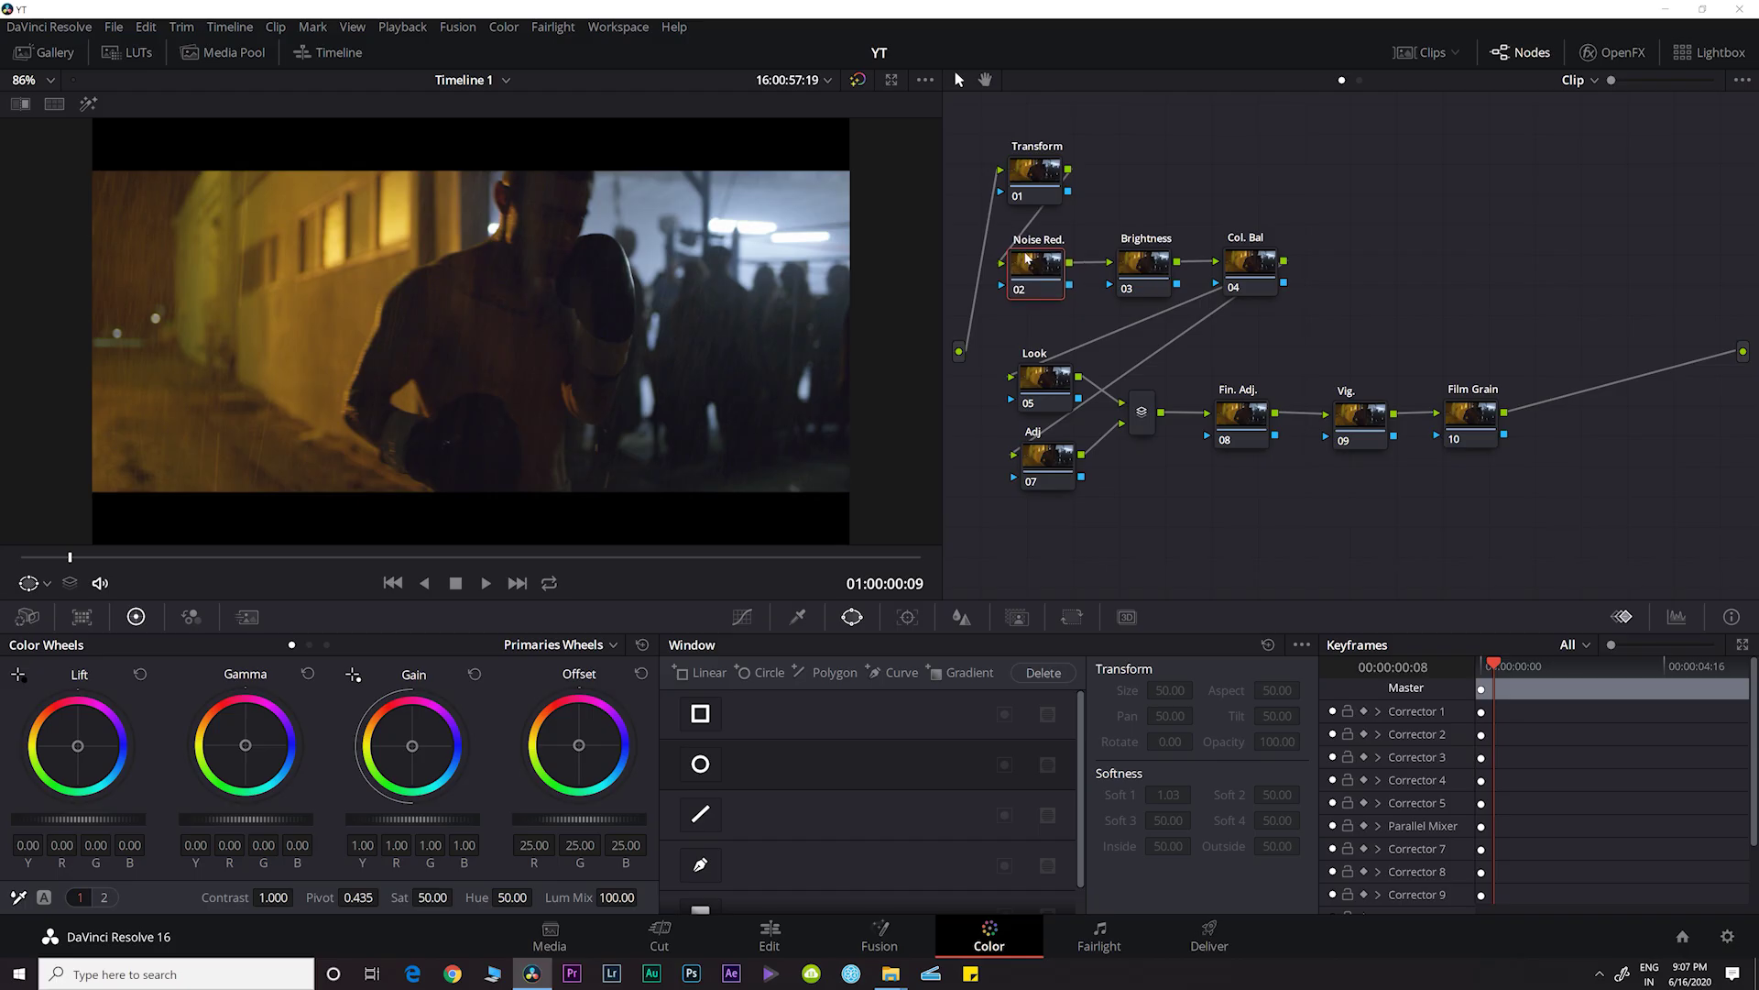
# Step: Raise gamma on the Brightness node and show the video scopes
pyautogui.click(295, 467)
pyautogui.click(1135, 267)
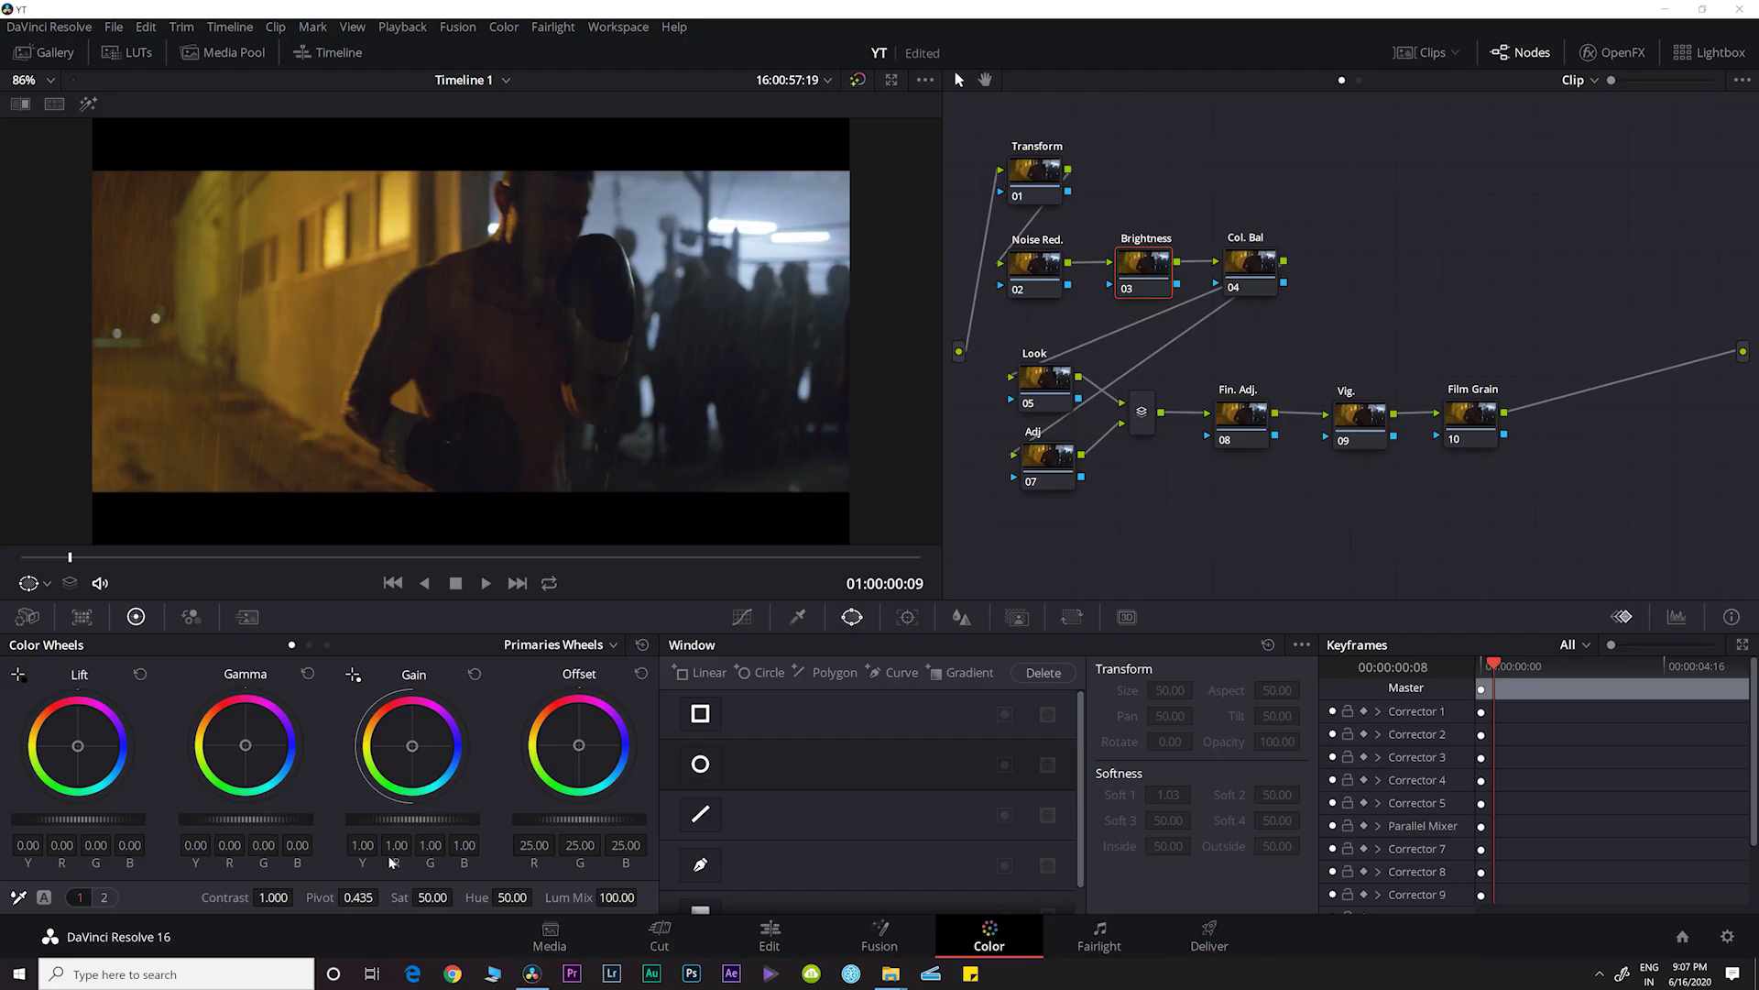
pyautogui.moveTo(244, 830); pyautogui.dragTo(243, 827)
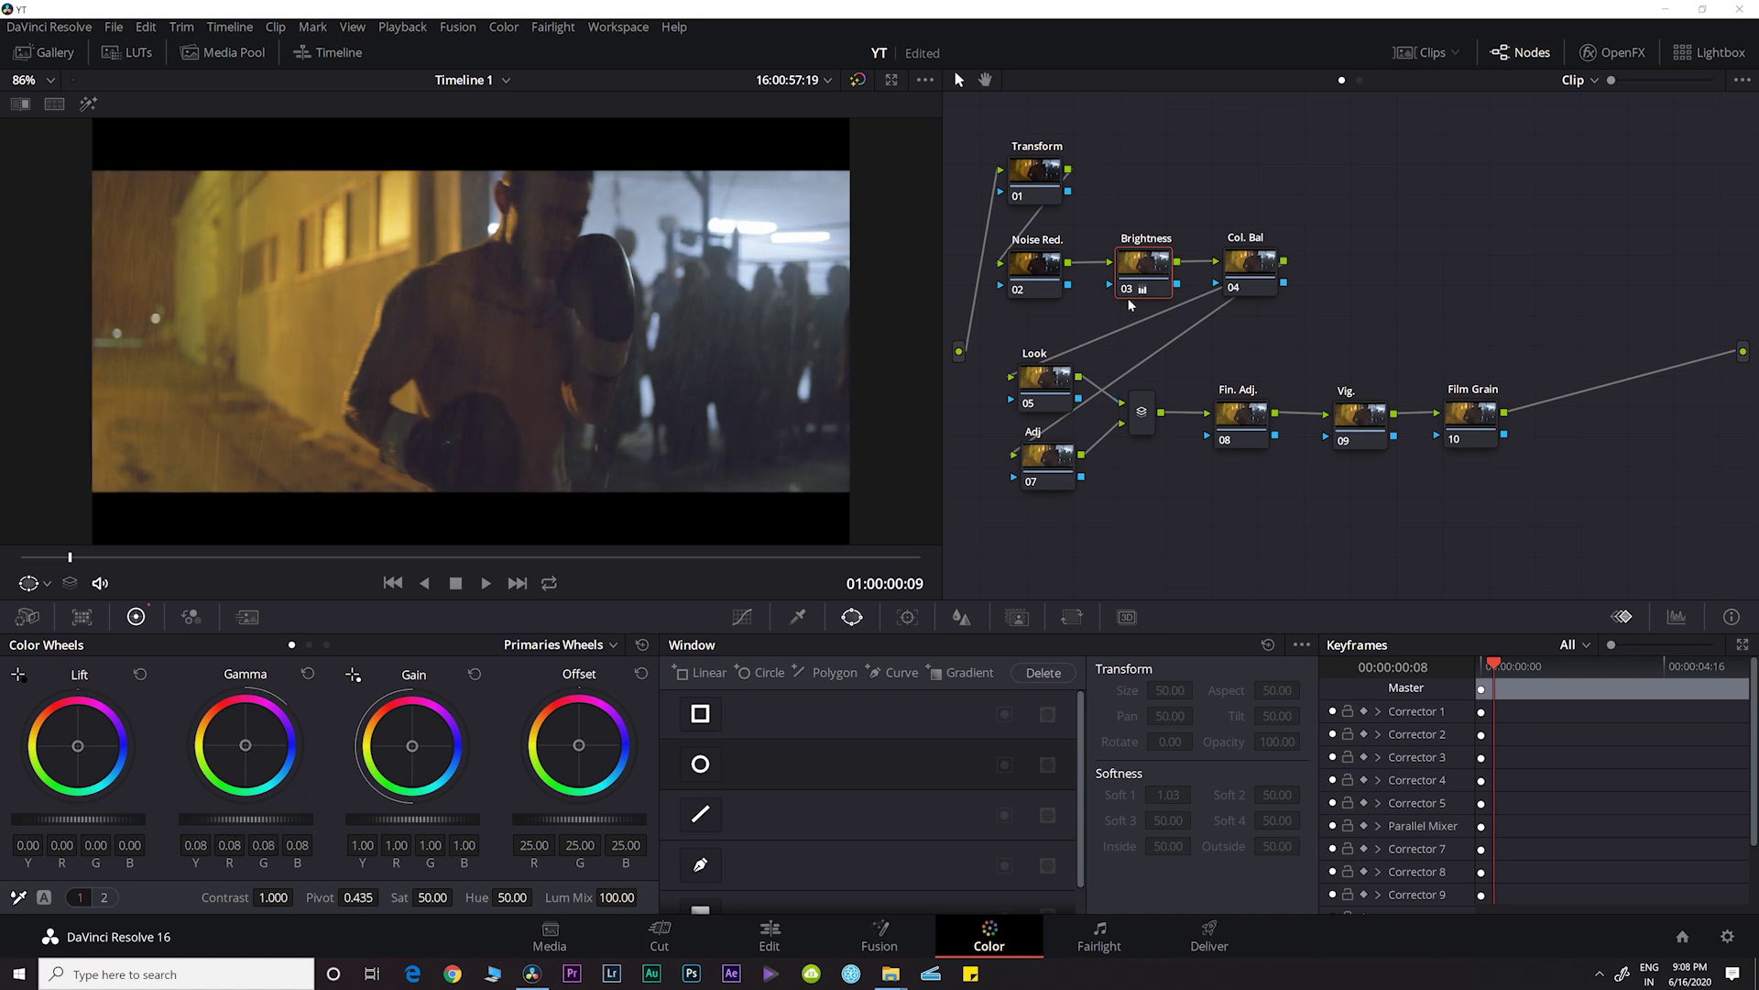
pyautogui.rightClick(629, 303)
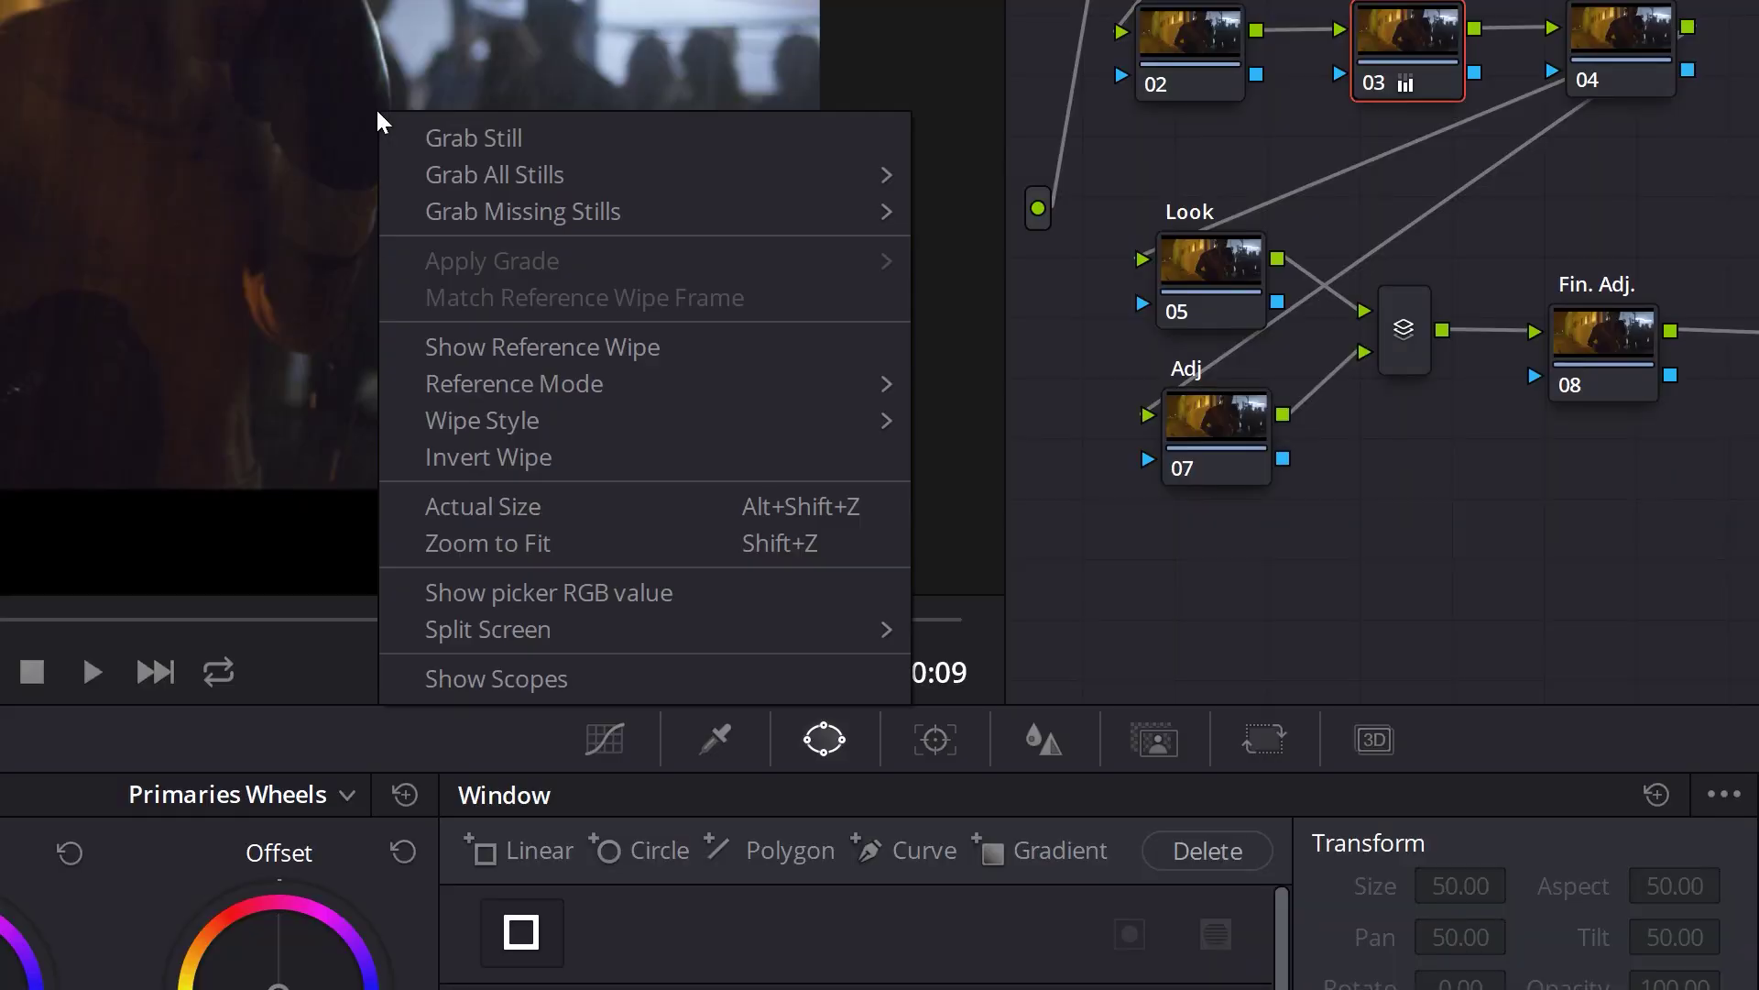
pyautogui.click(513, 675)
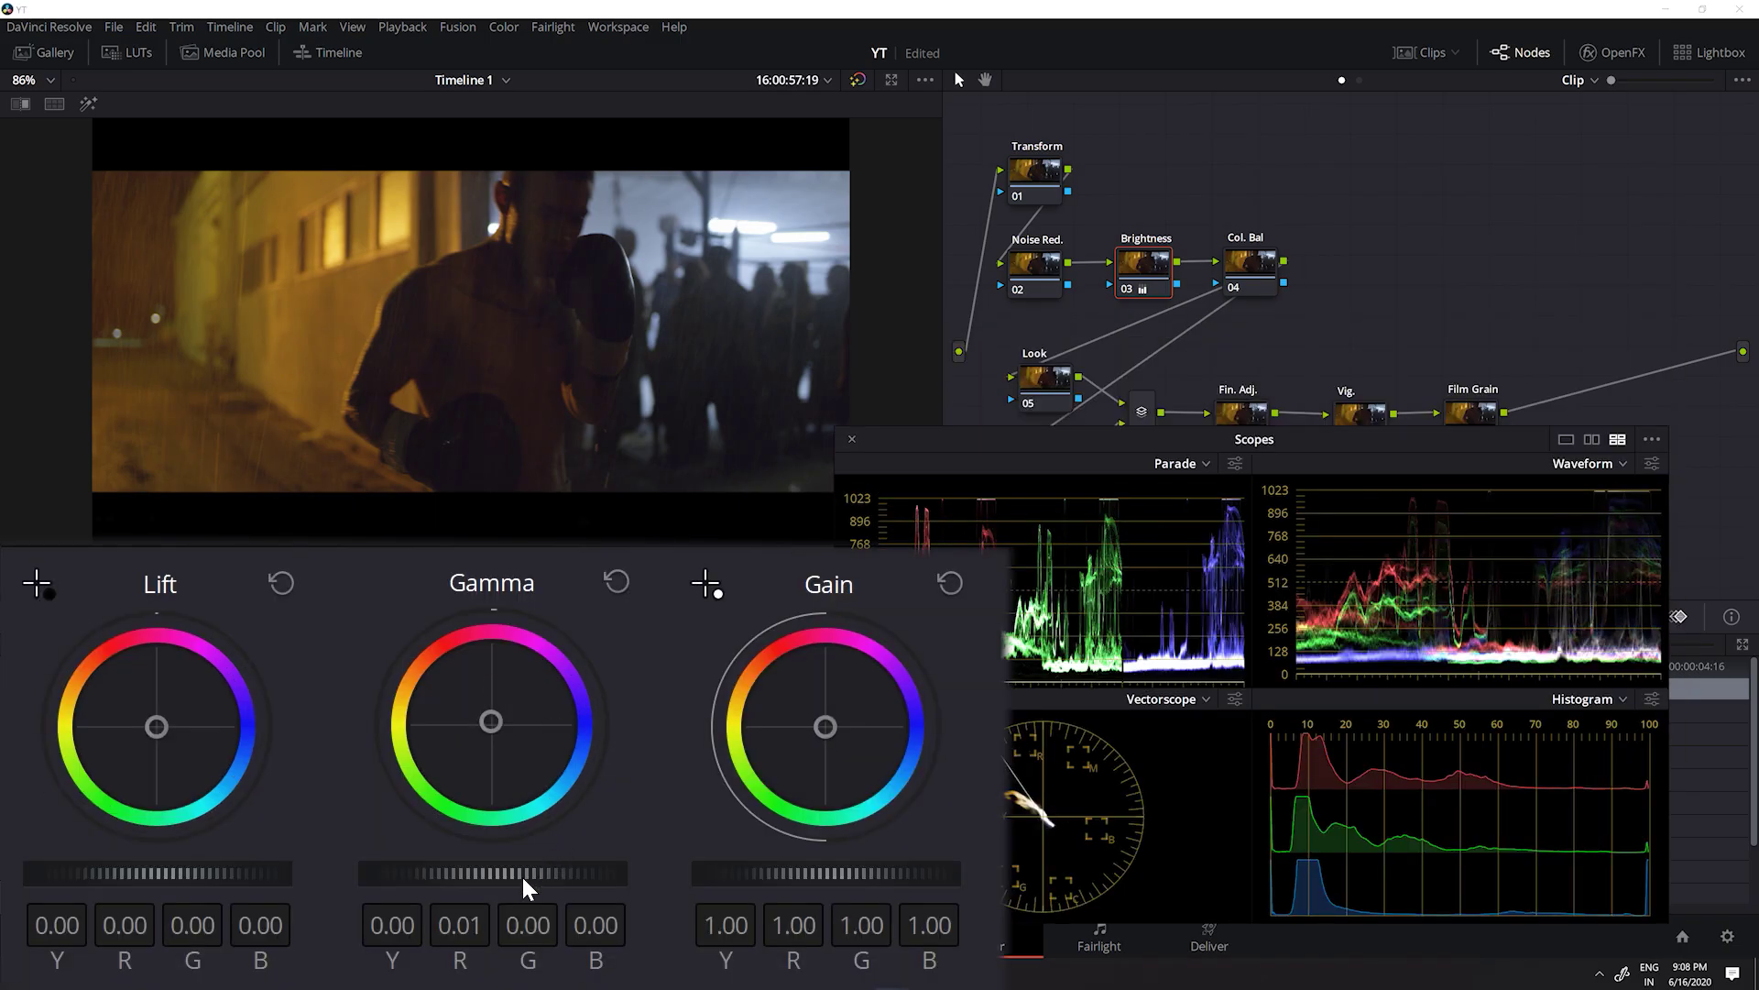
# Step: Set the Brightness node to Lift −0.03, Gain 1.07 and Gamma about 0.08
pyautogui.moveTo(521, 874); pyautogui.dragTo(523, 876)
pyautogui.moveTo(293, 866); pyautogui.dragTo(257, 871)
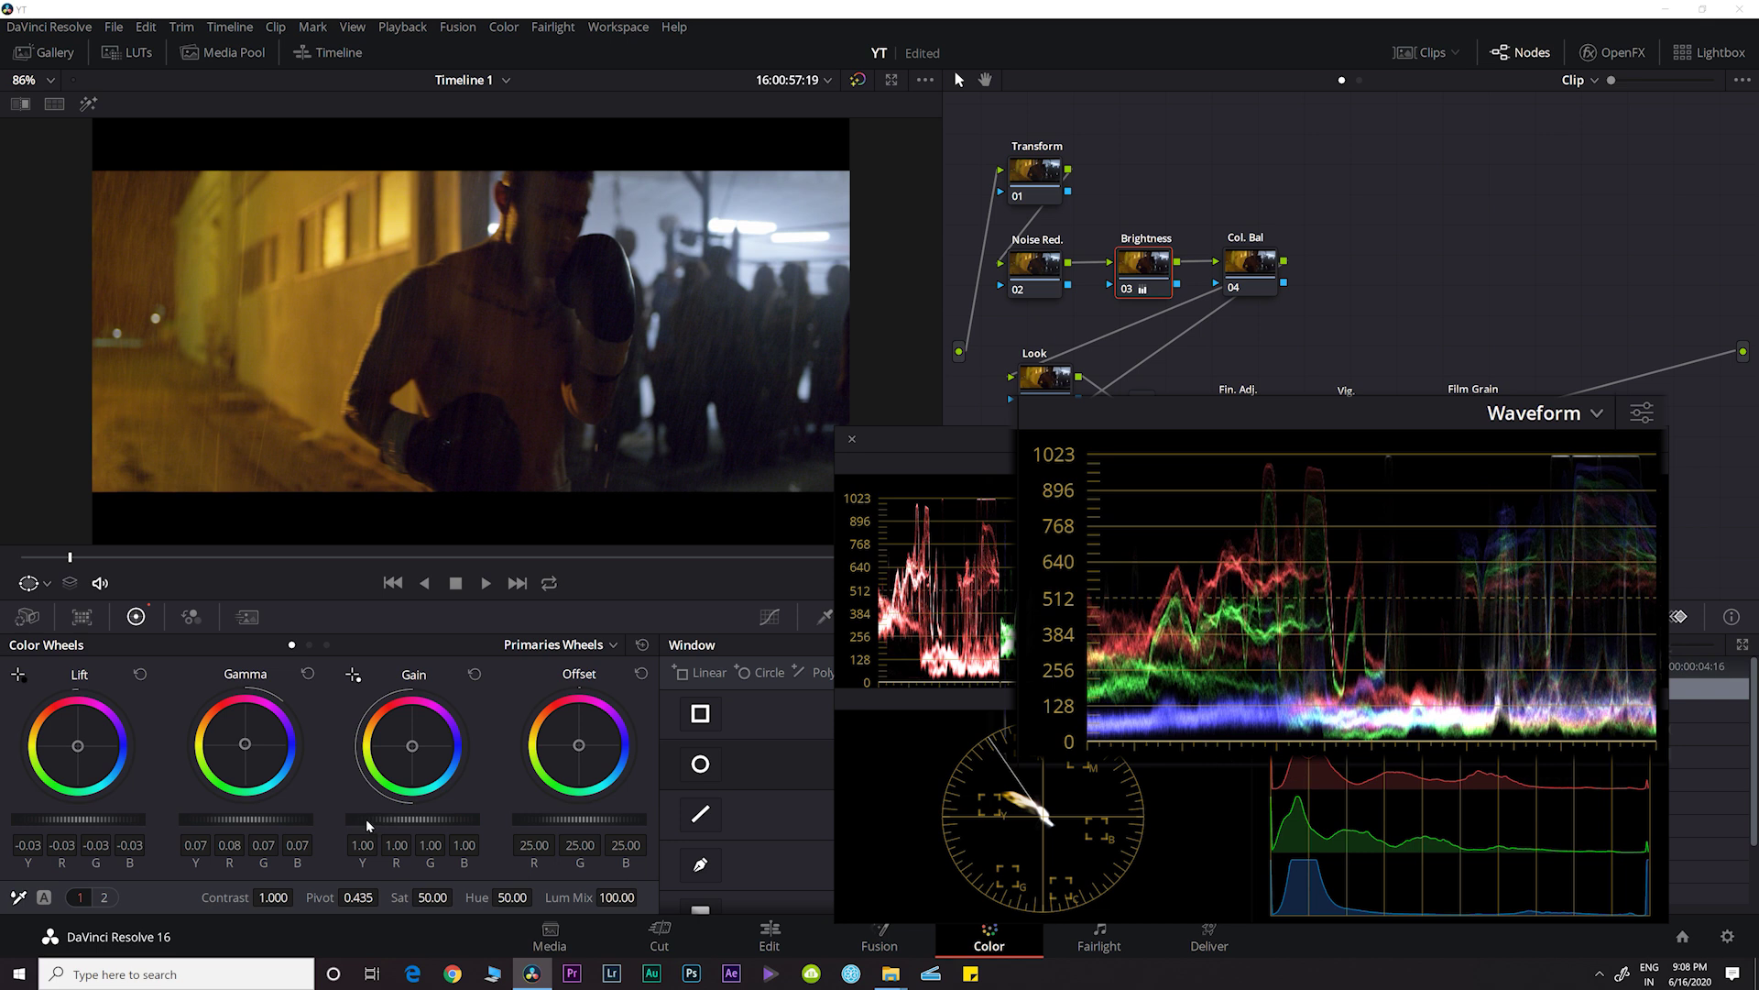
pyautogui.moveTo(366, 819); pyautogui.dragTo(370, 818)
pyautogui.moveTo(733, 873); pyautogui.dragTo(733, 872)
pyautogui.moveTo(513, 876); pyautogui.dragTo(513, 871)
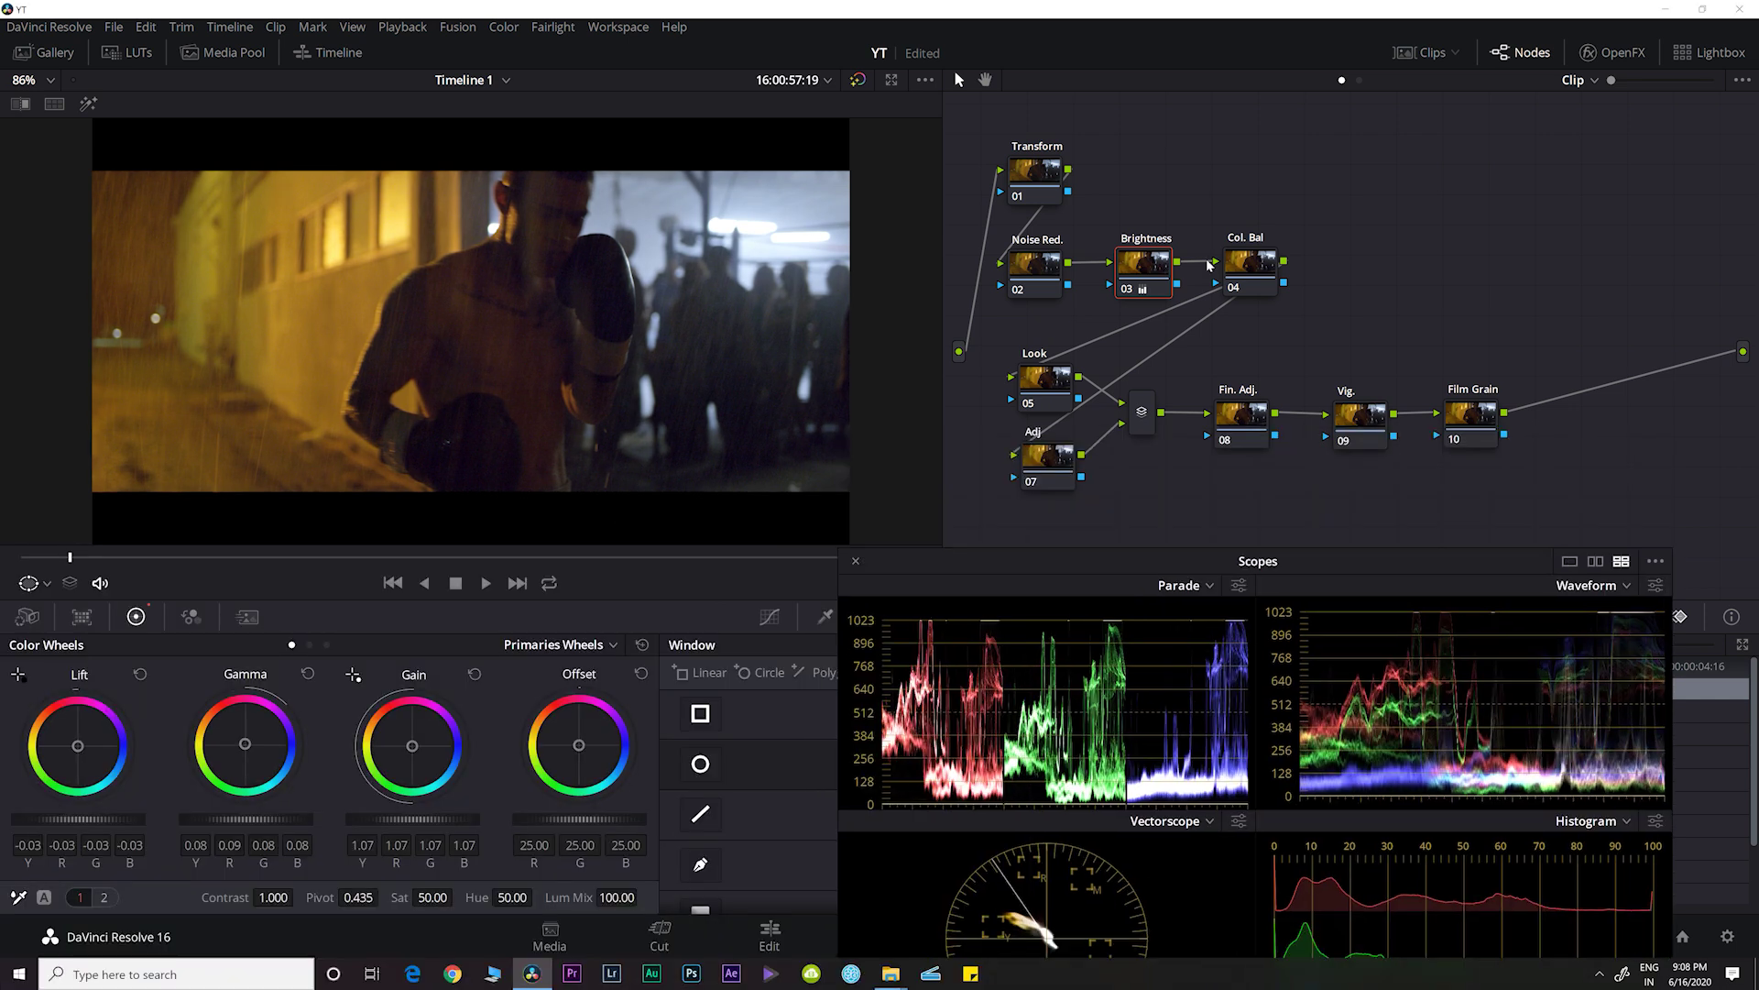
# Step: On the Col. Bal node, try a luminance qualifier with a raised low cutoff
pyautogui.click(1242, 268)
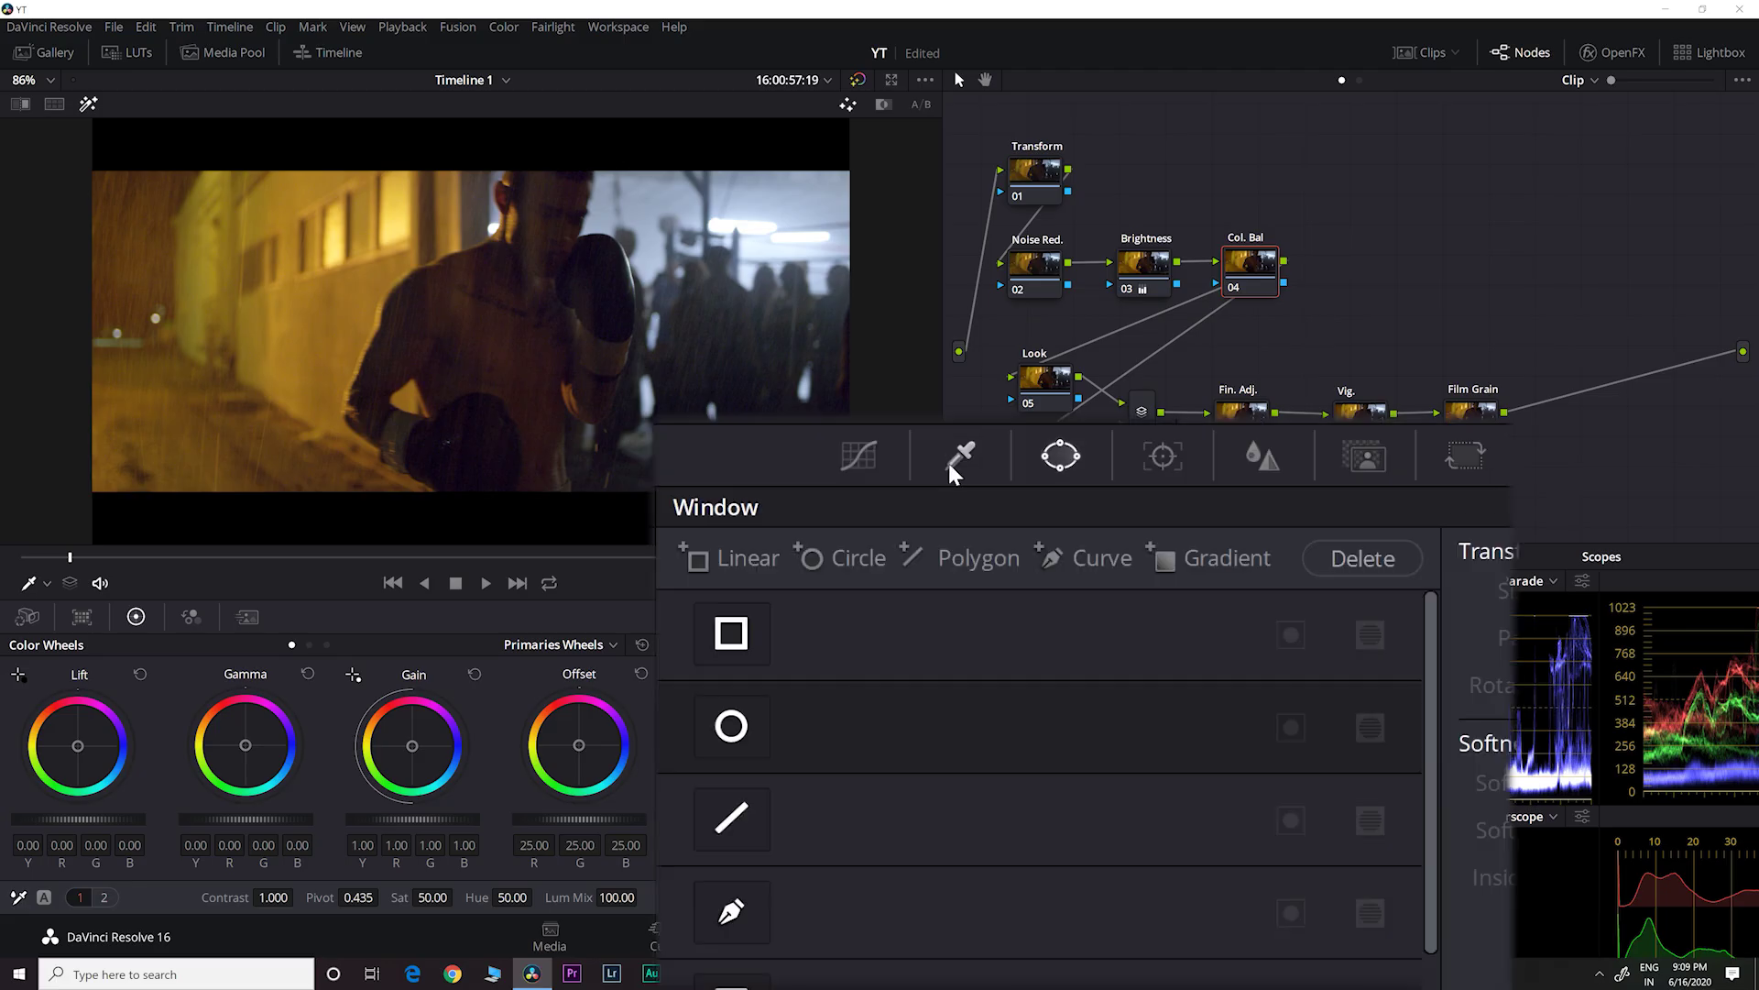
pyautogui.click(963, 453)
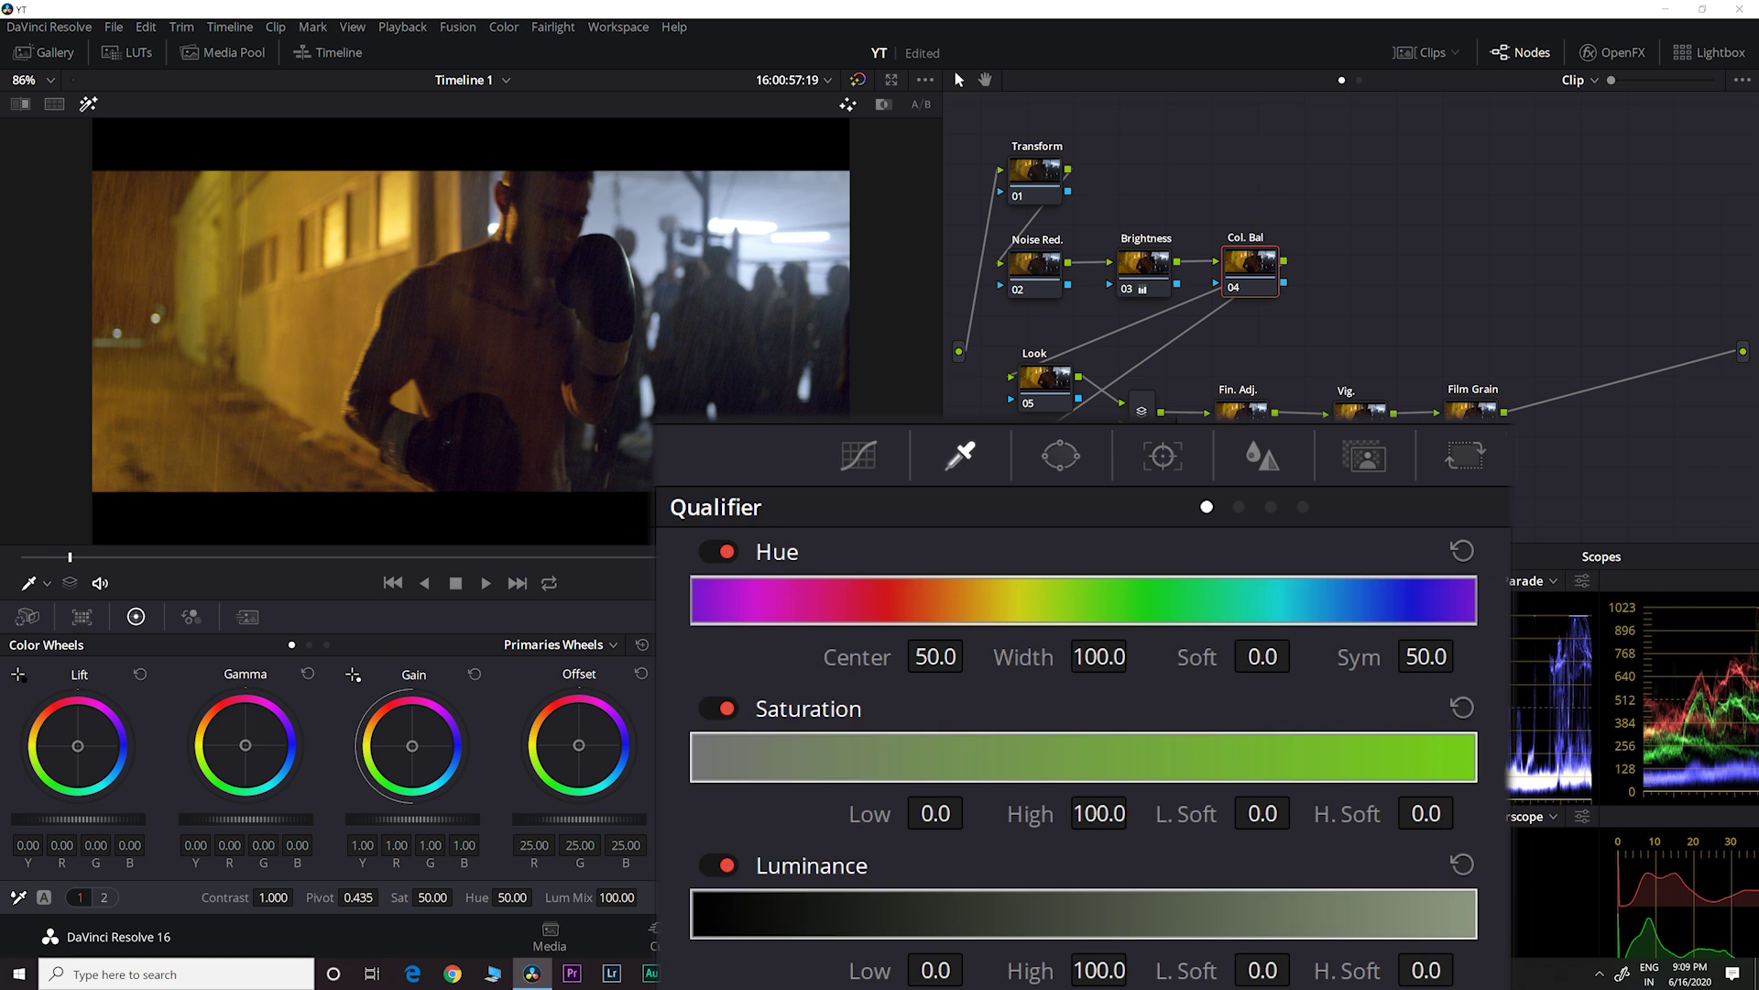
pyautogui.moveTo(1262, 978); pyautogui.dragTo(1281, 978)
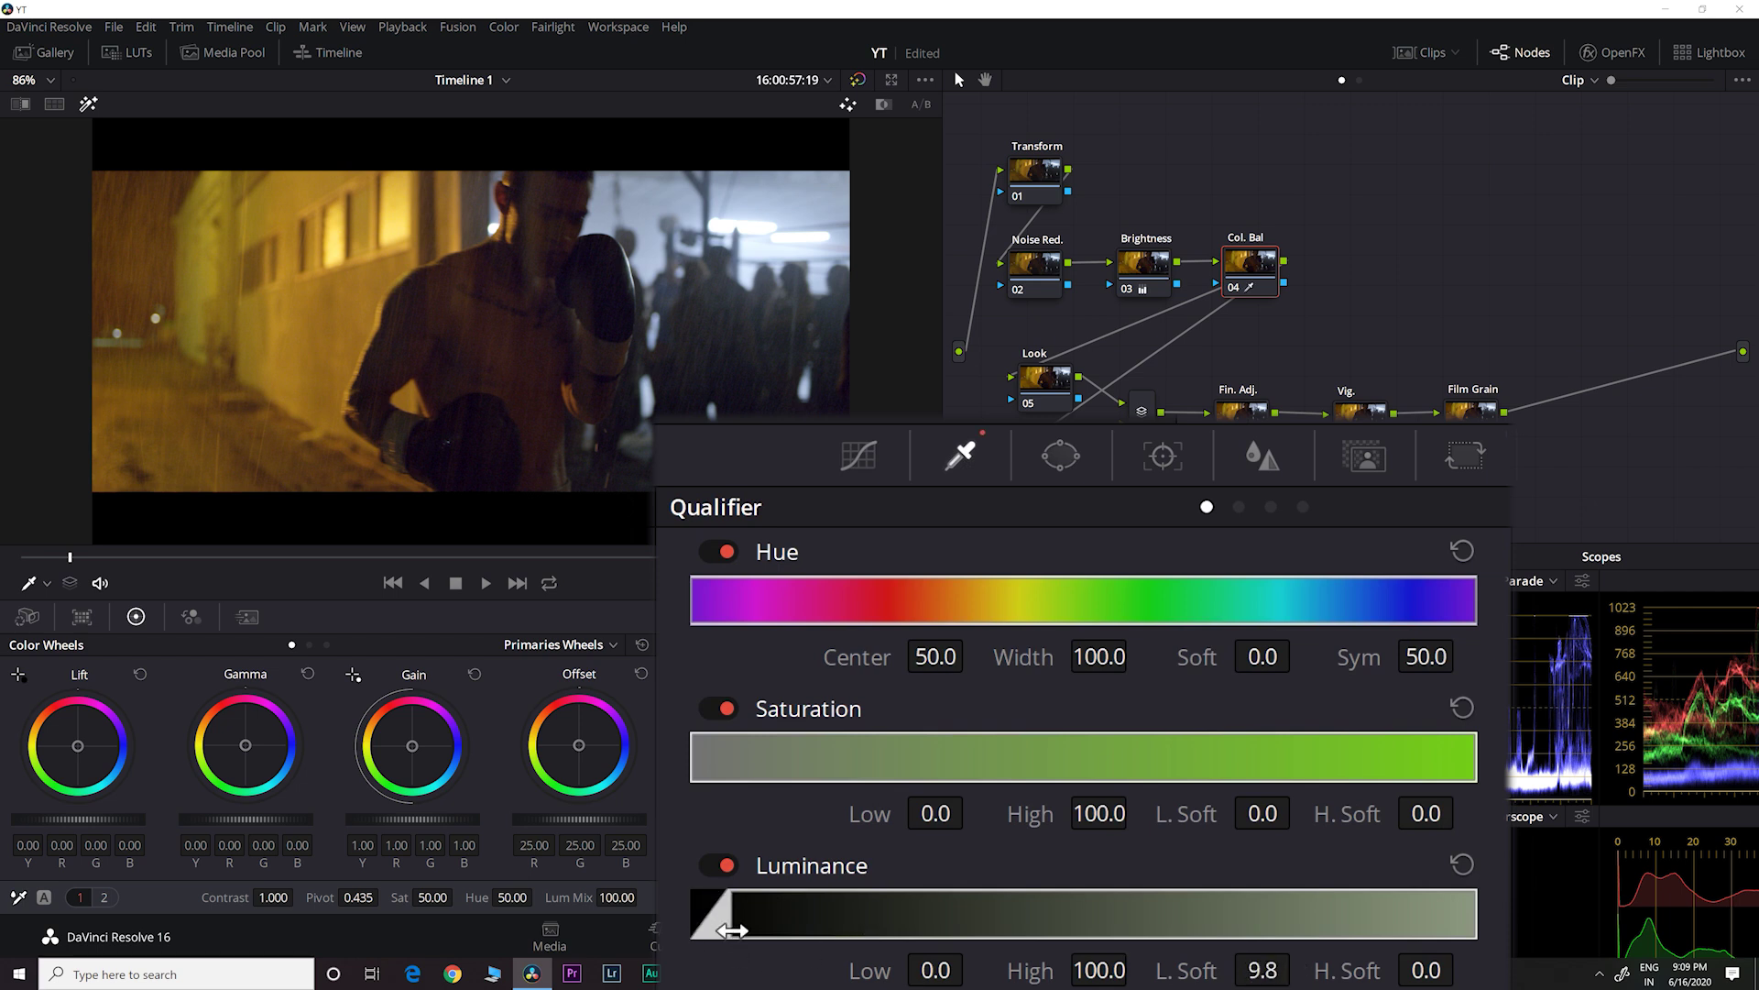
pyautogui.moveTo(936, 970); pyautogui.dragTo(1276, 959)
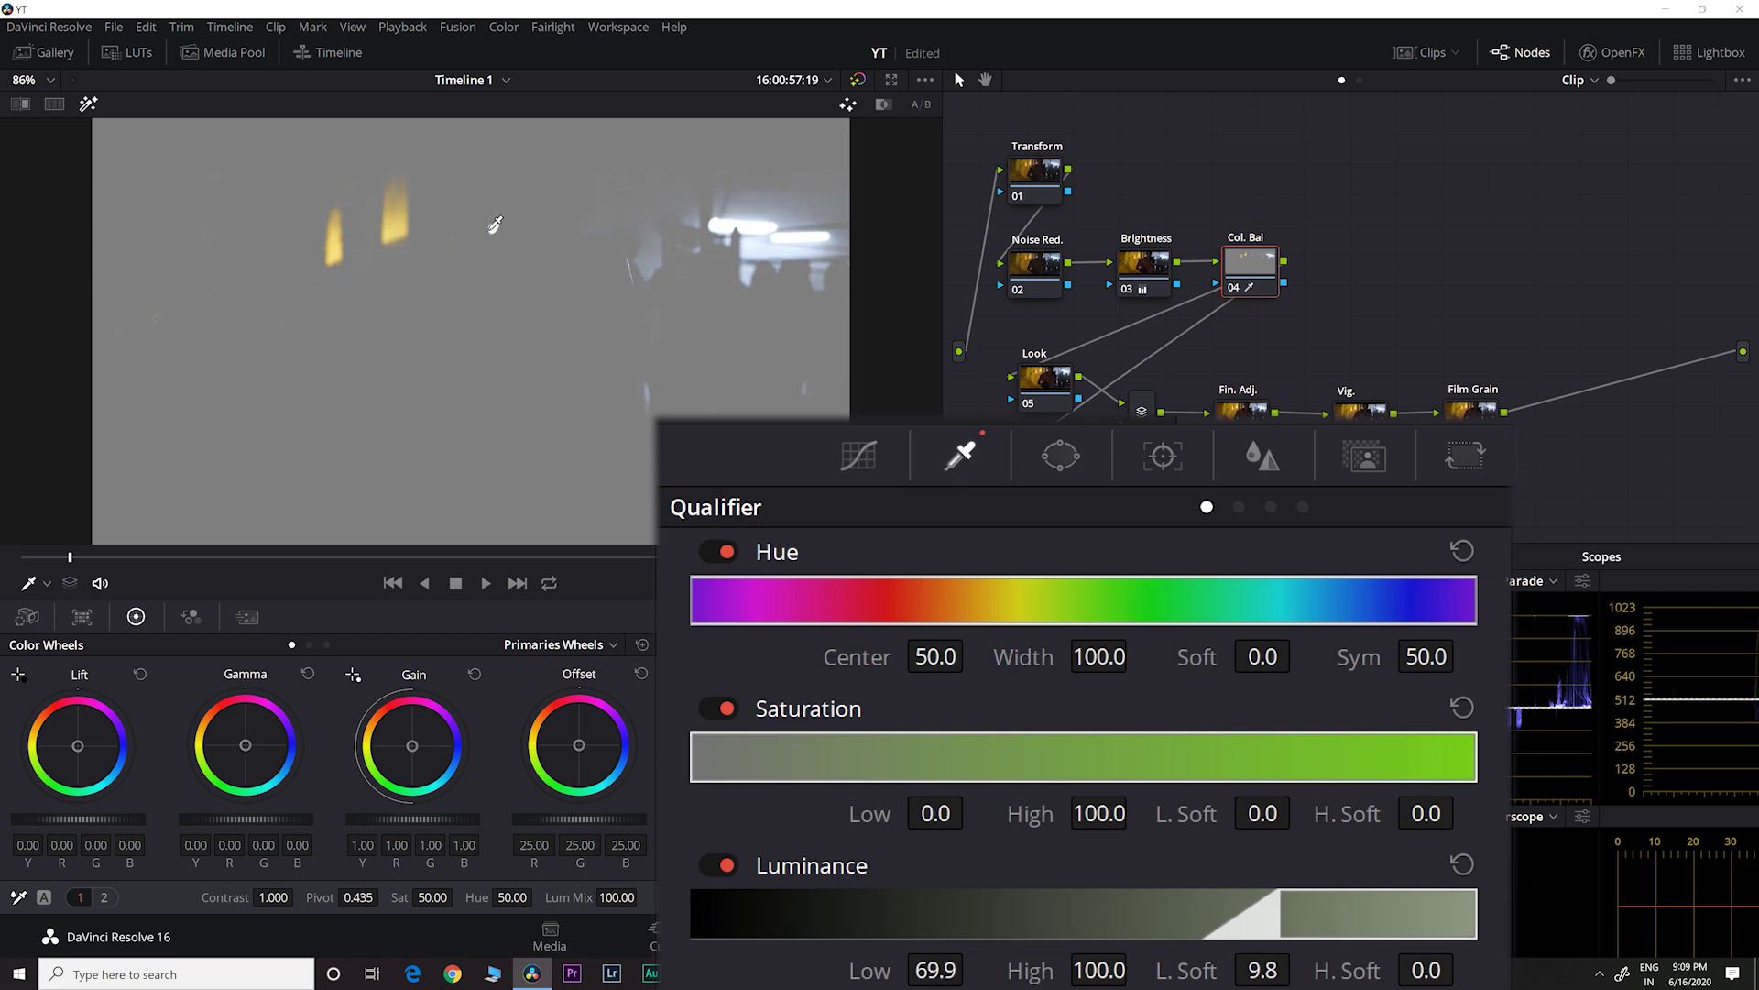
# Step: Try a circular window, then warm Gain to R 1.06, G 0.99, B 0.94 with the window off
pyautogui.click(1059, 459)
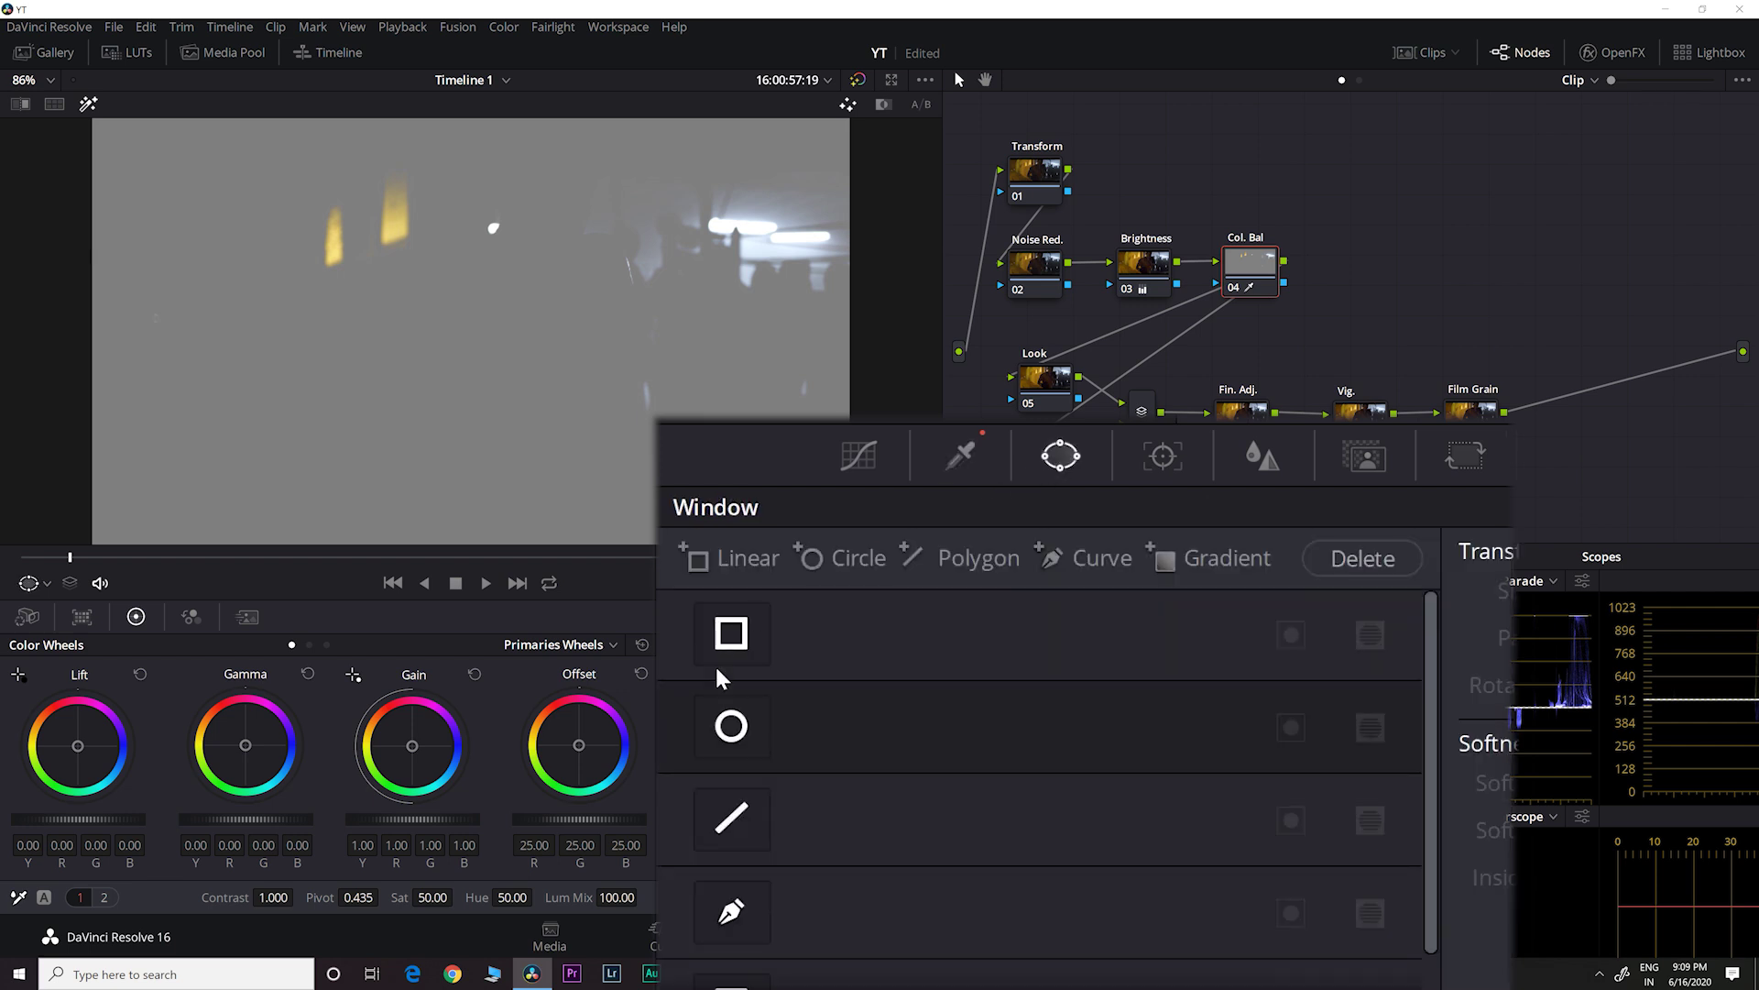
pyautogui.click(733, 747)
pyautogui.moveTo(458, 316); pyautogui.dragTo(730, 255)
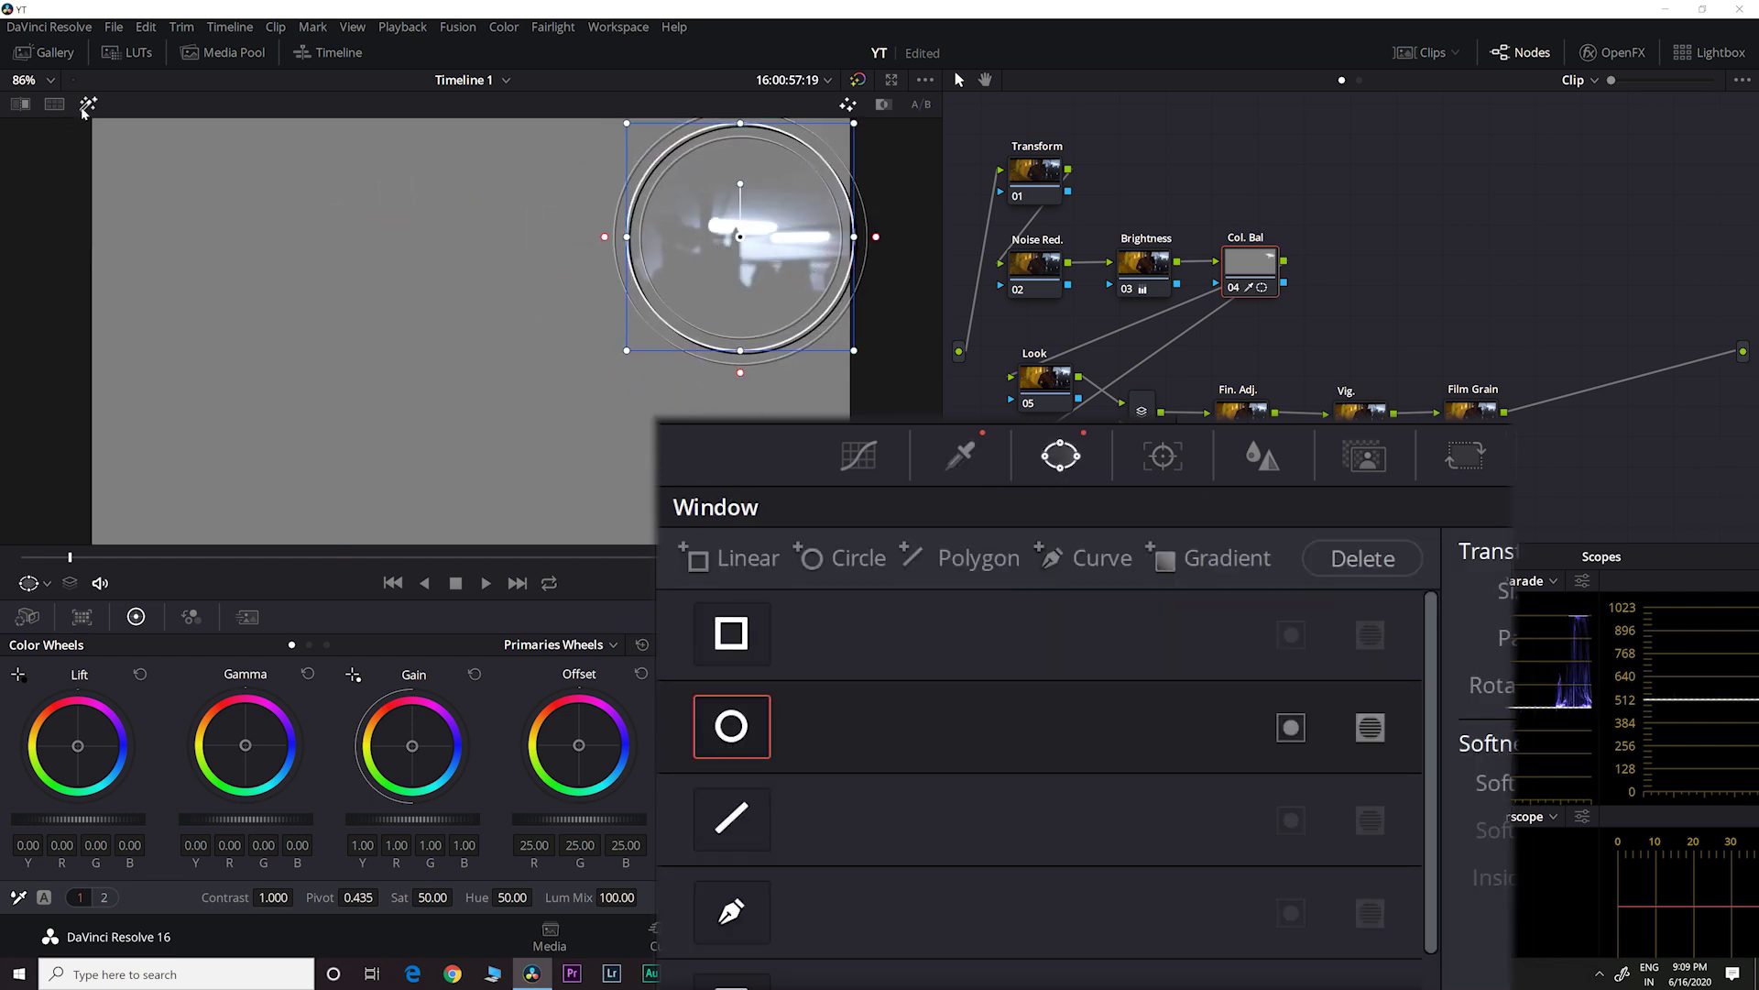
pyautogui.moveTo(1251, 554); pyautogui.dragTo(760, 499)
pyautogui.moveTo(412, 749); pyautogui.dragTo(412, 745)
pyautogui.click(702, 766)
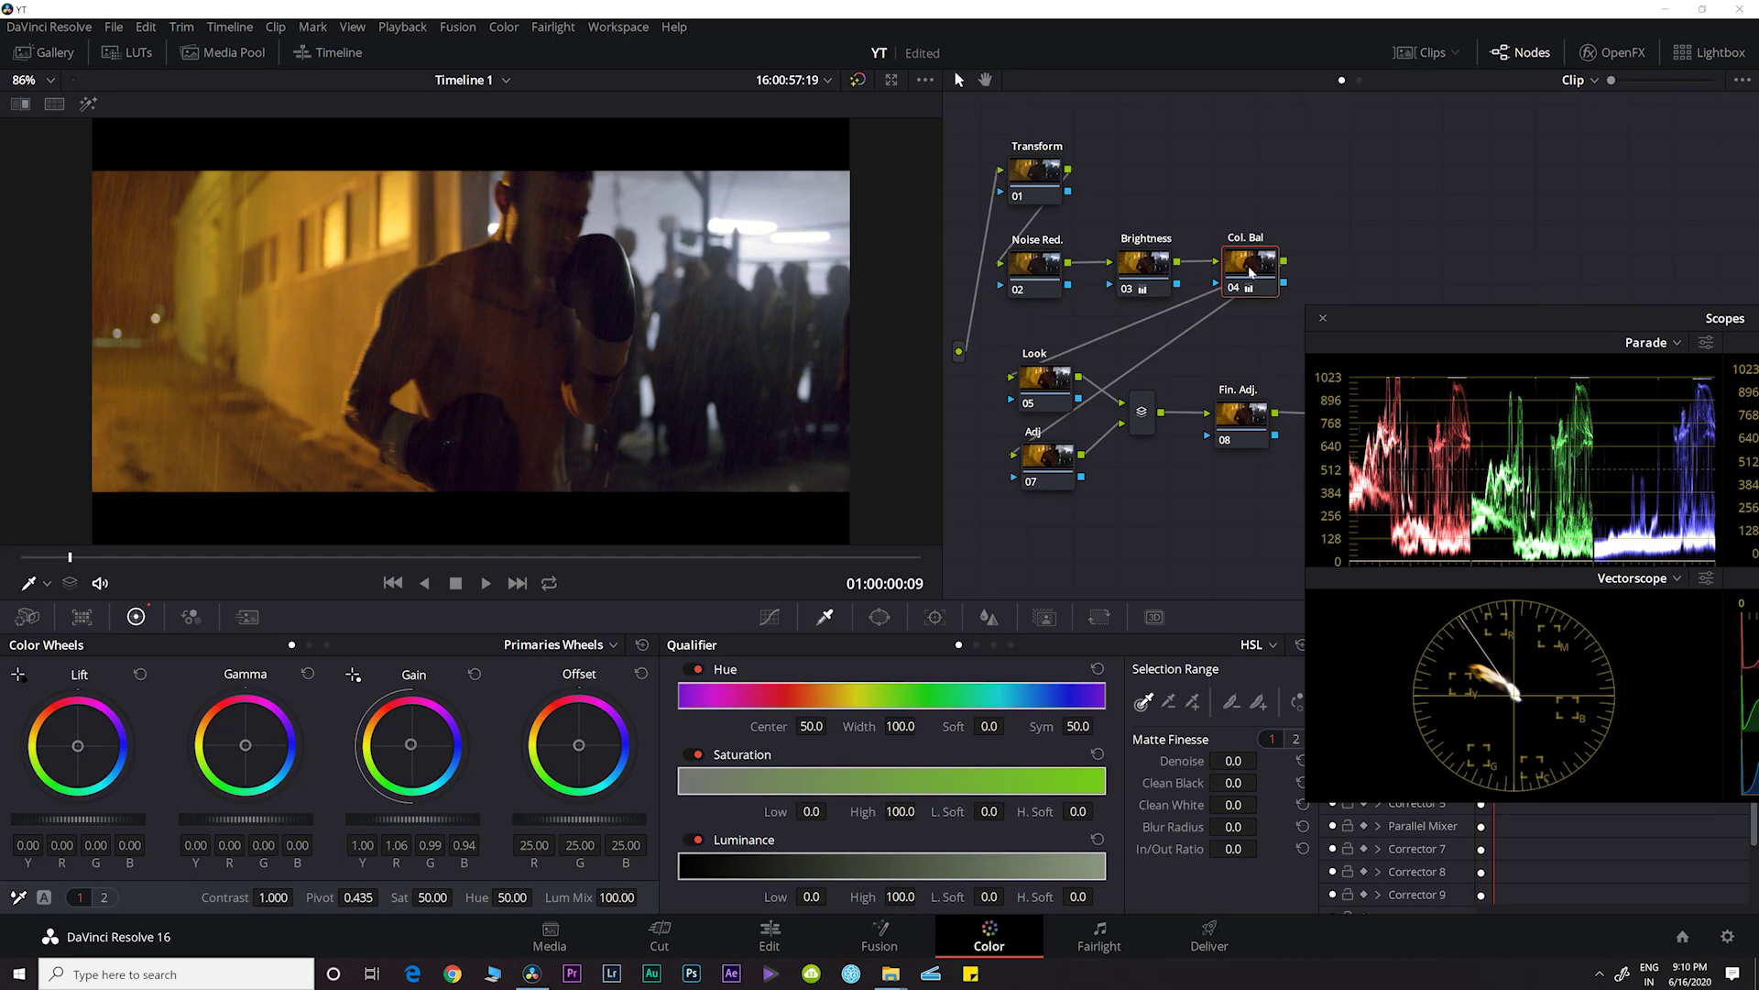
# Step: On the Look node's Hue vs Hue curve, sample the orange skin hue and shift oranges slightly
pyautogui.click(1047, 393)
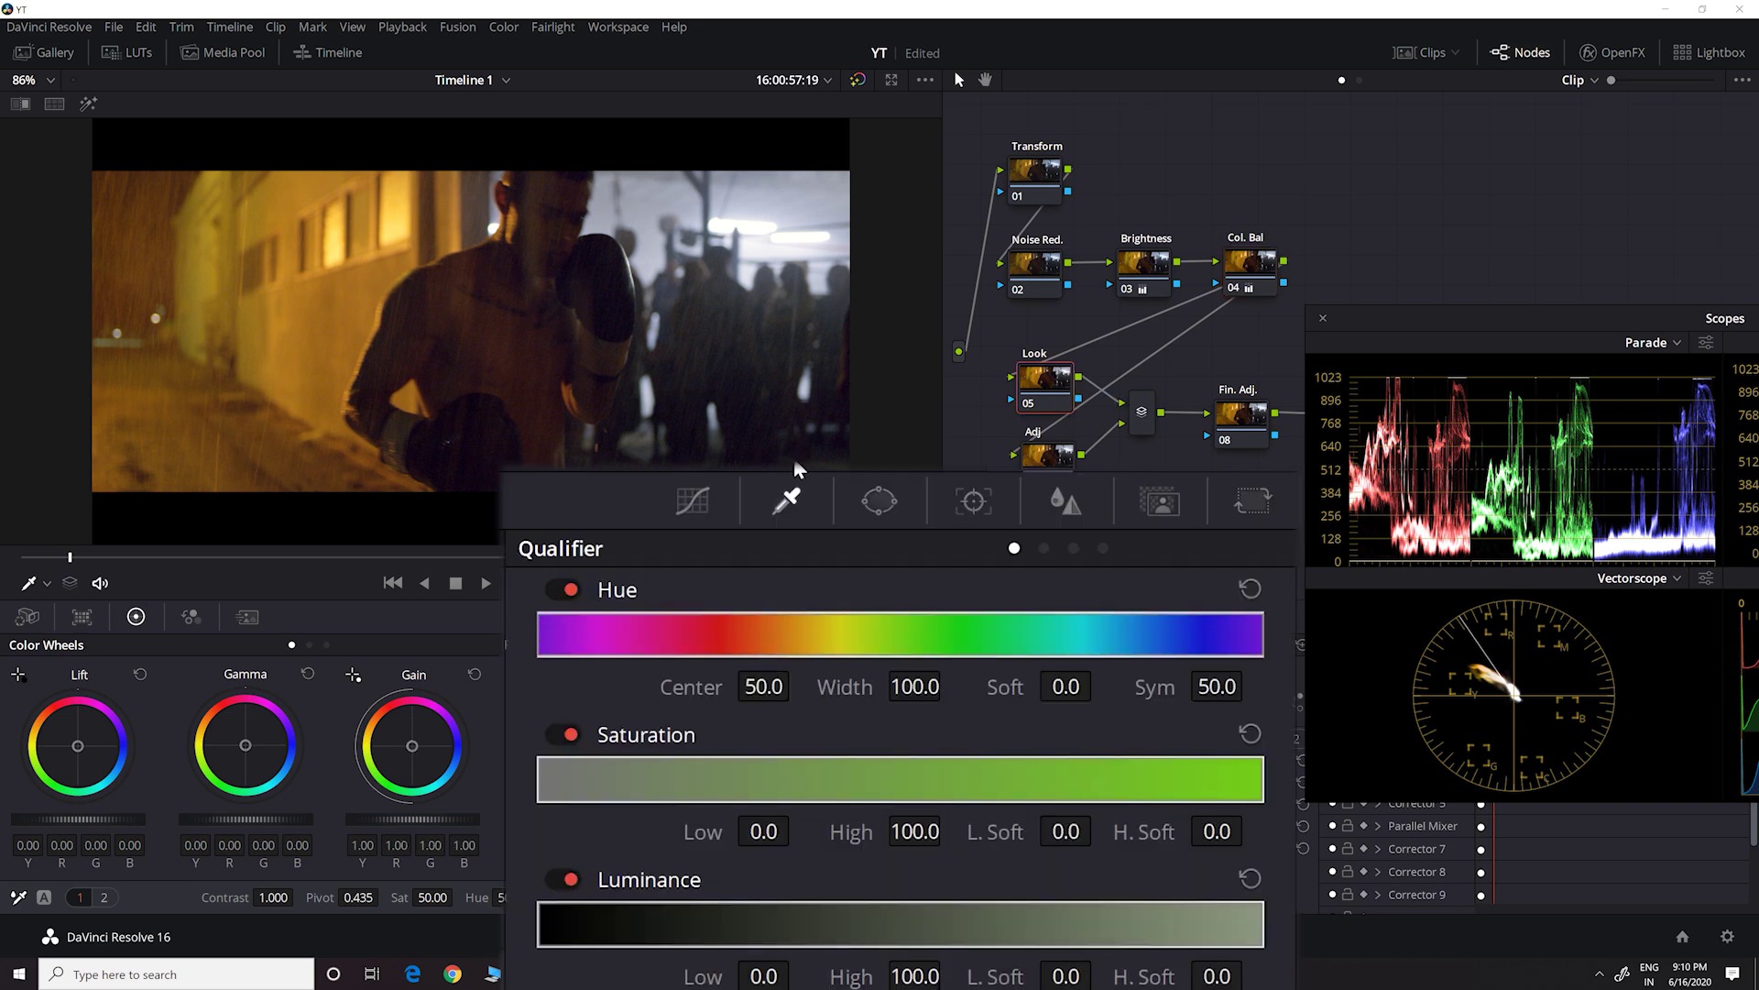
pyautogui.click(732, 504)
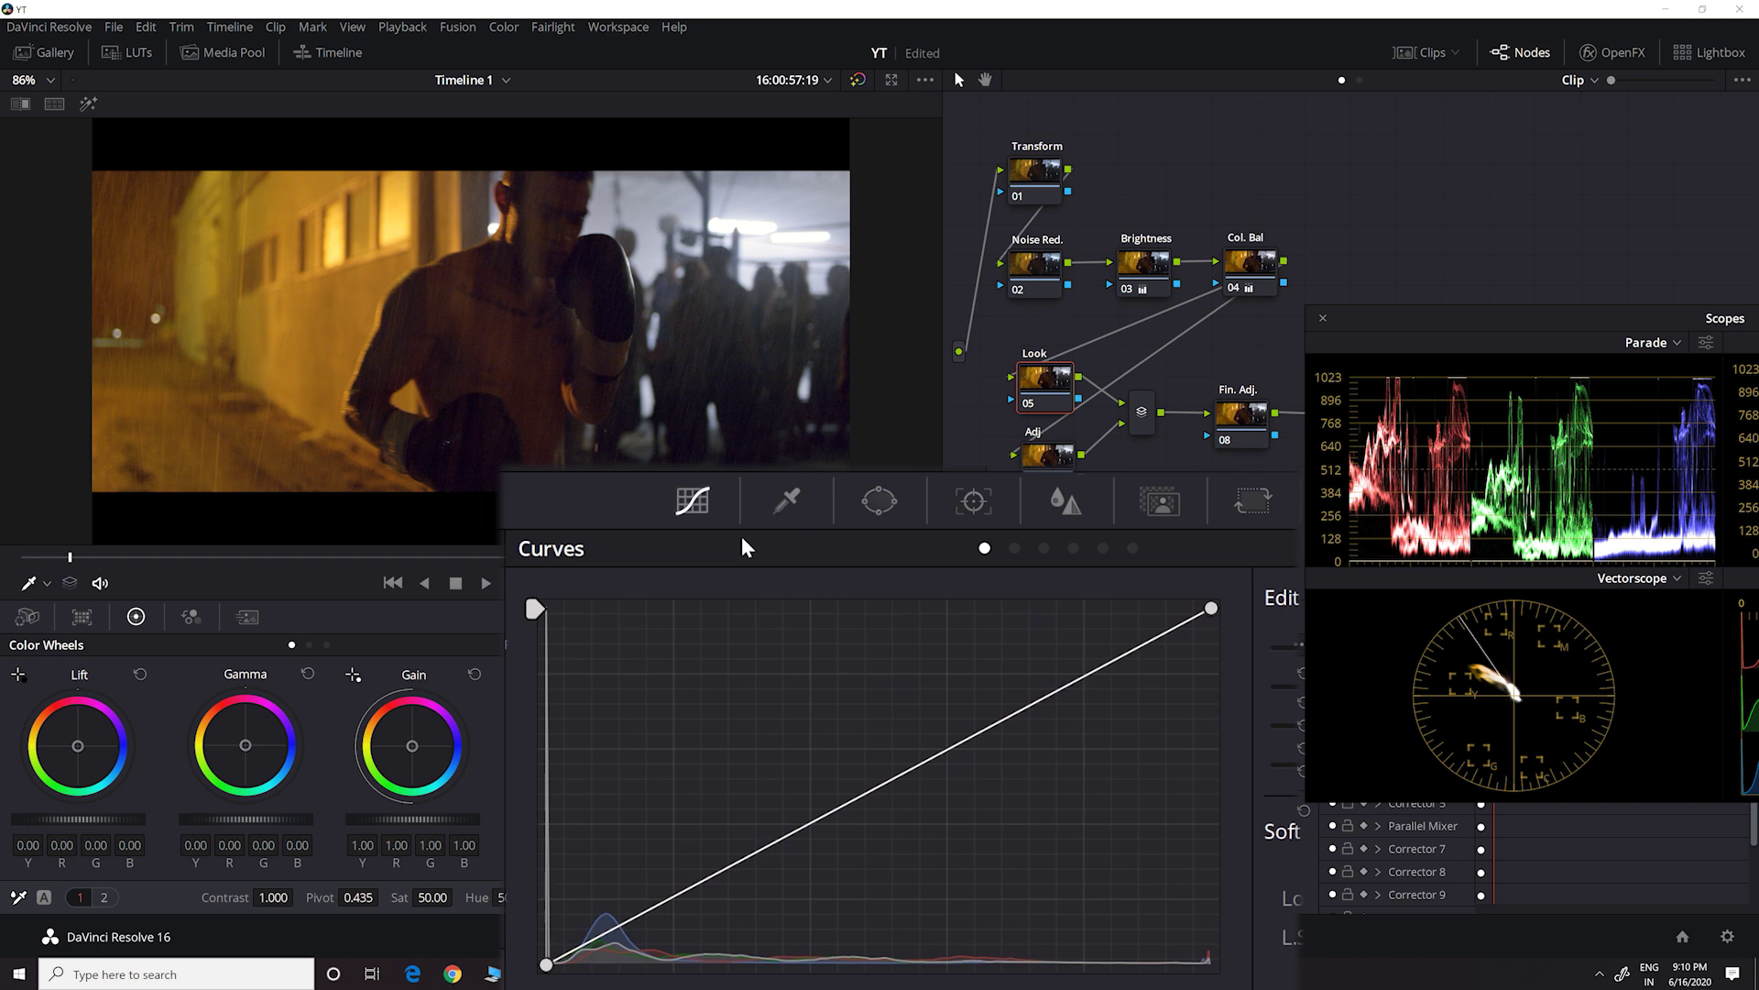
pyautogui.click(1014, 550)
pyautogui.moveTo(1404, 319); pyautogui.dragTo(1395, 190)
pyautogui.click(302, 300)
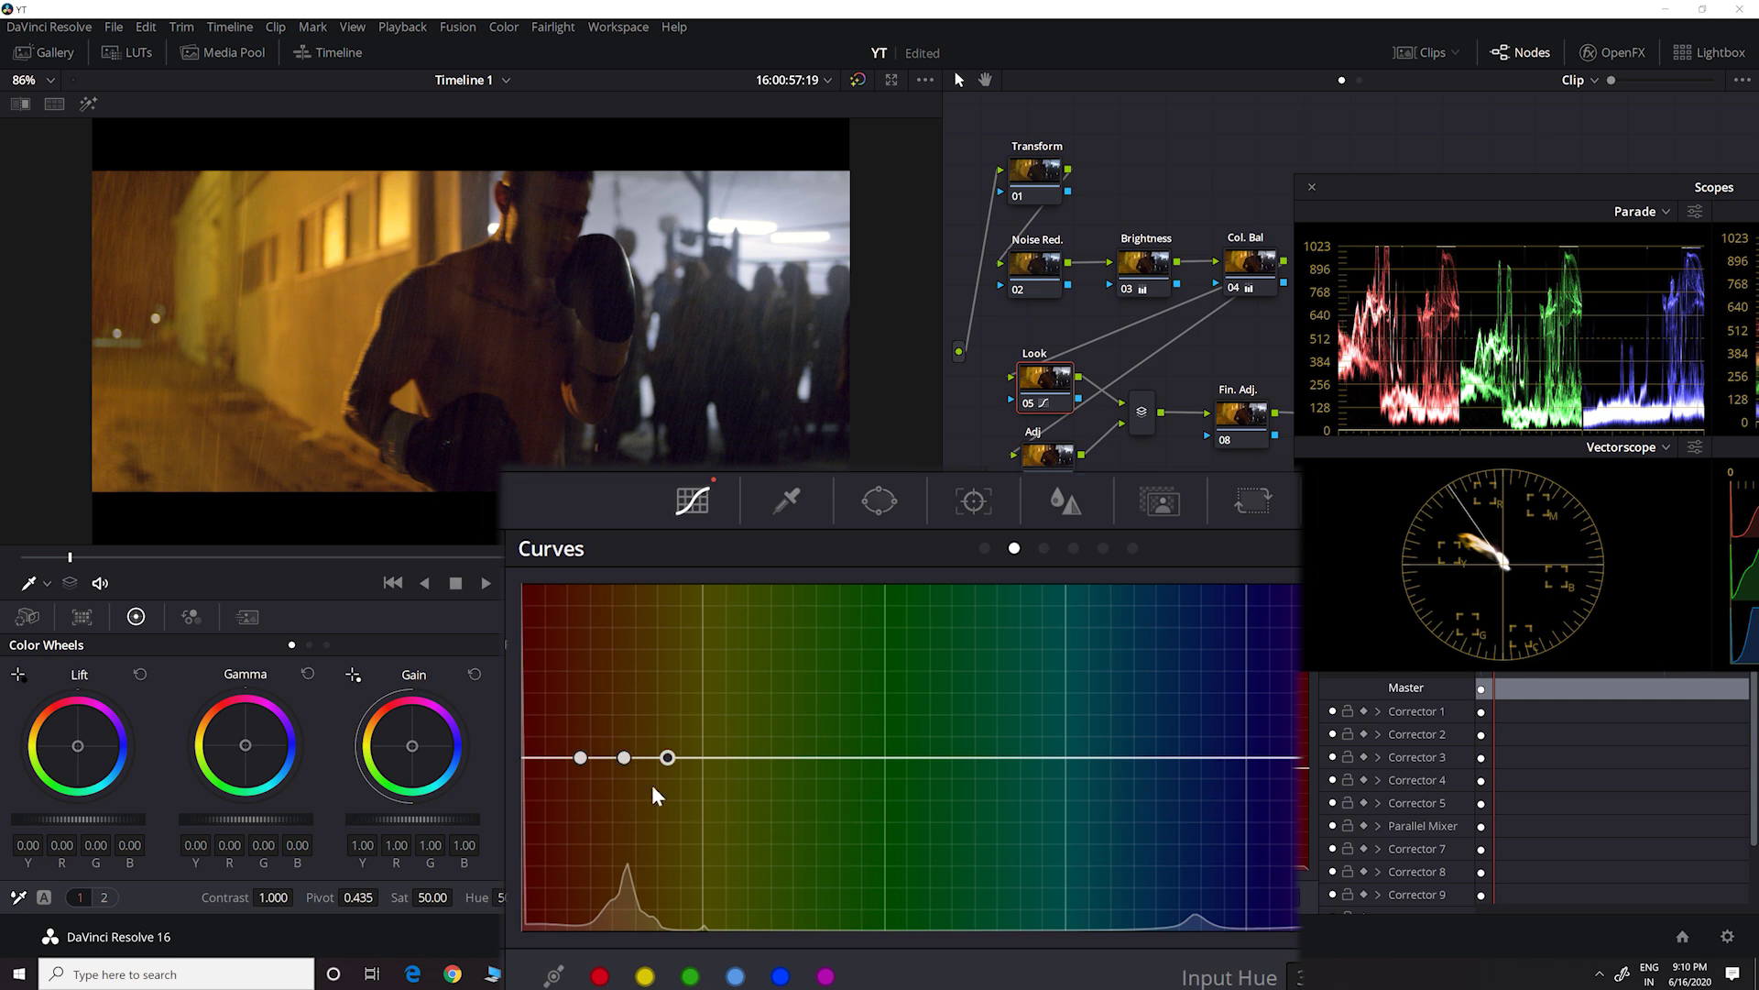
pyautogui.click(624, 759)
pyautogui.moveTo(624, 758); pyautogui.dragTo(677, 744)
# Step: Add points around the blue-cyan range and raise a widened bump rotating those hues about 51
pyautogui.click(725, 760)
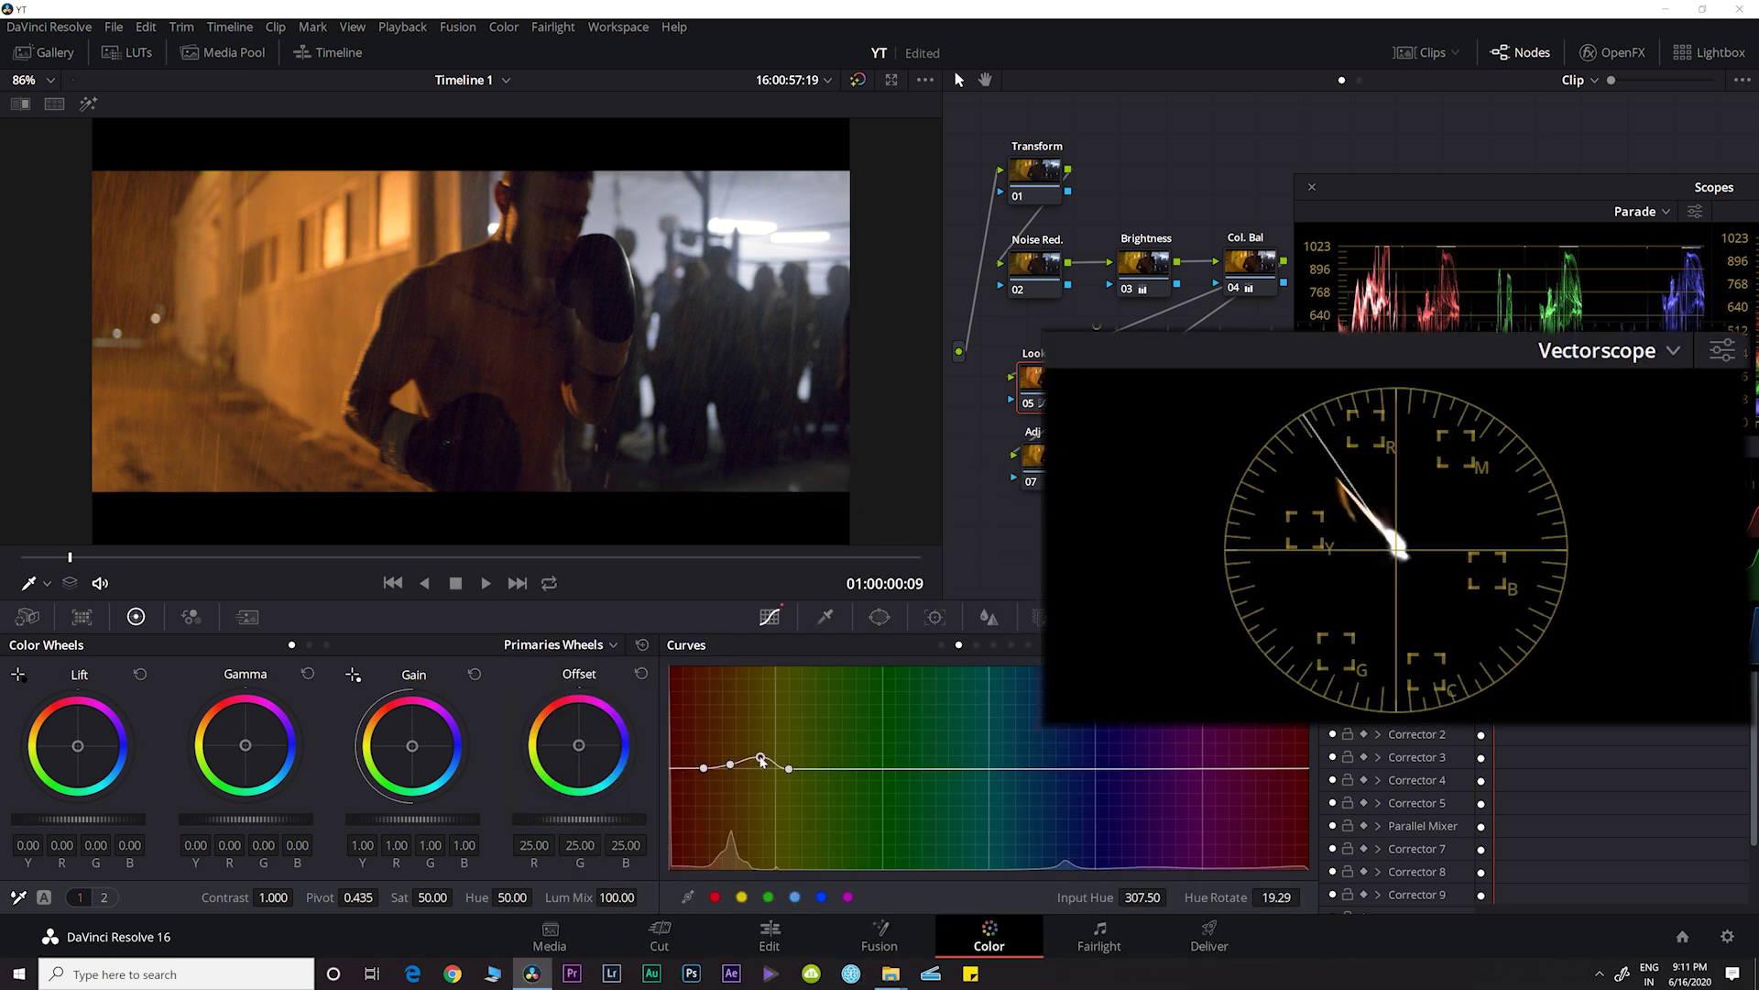
pyautogui.click(730, 765)
pyautogui.click(750, 215)
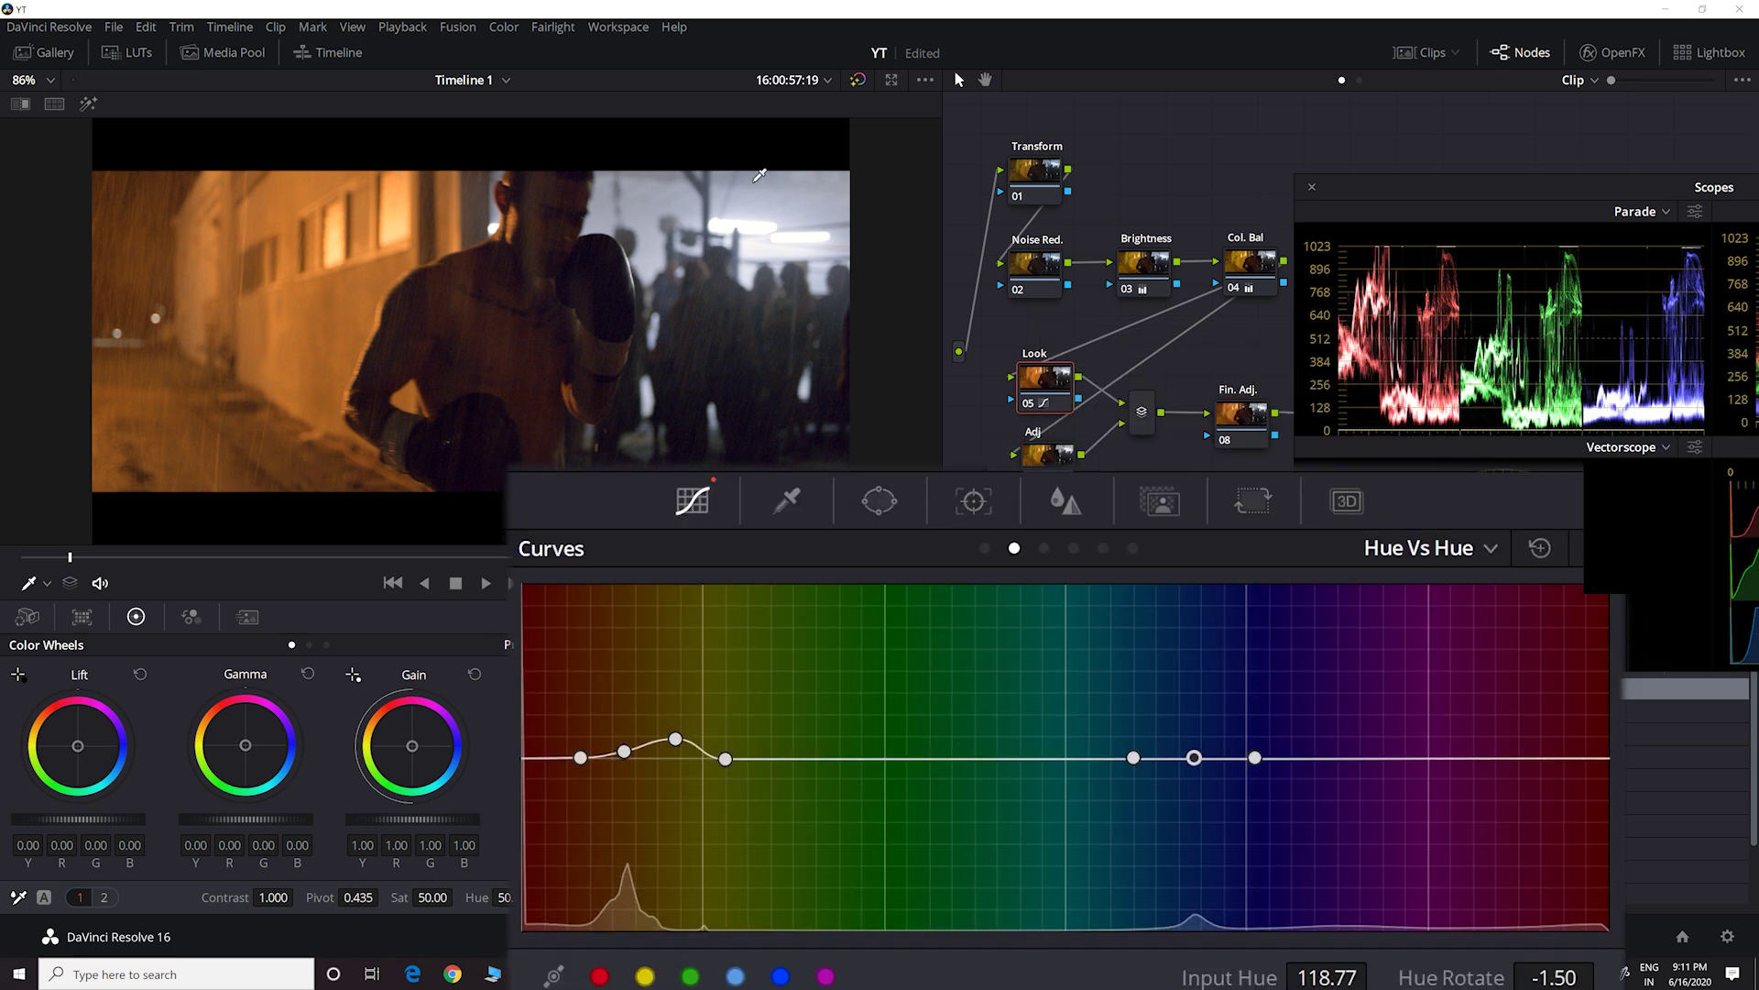
pyautogui.moveTo(1194, 758); pyautogui.dragTo(937, 756)
pyautogui.moveTo(1255, 758); pyautogui.dragTo(1380, 759)
pyautogui.moveTo(1195, 737); pyautogui.dragTo(1162, 708)
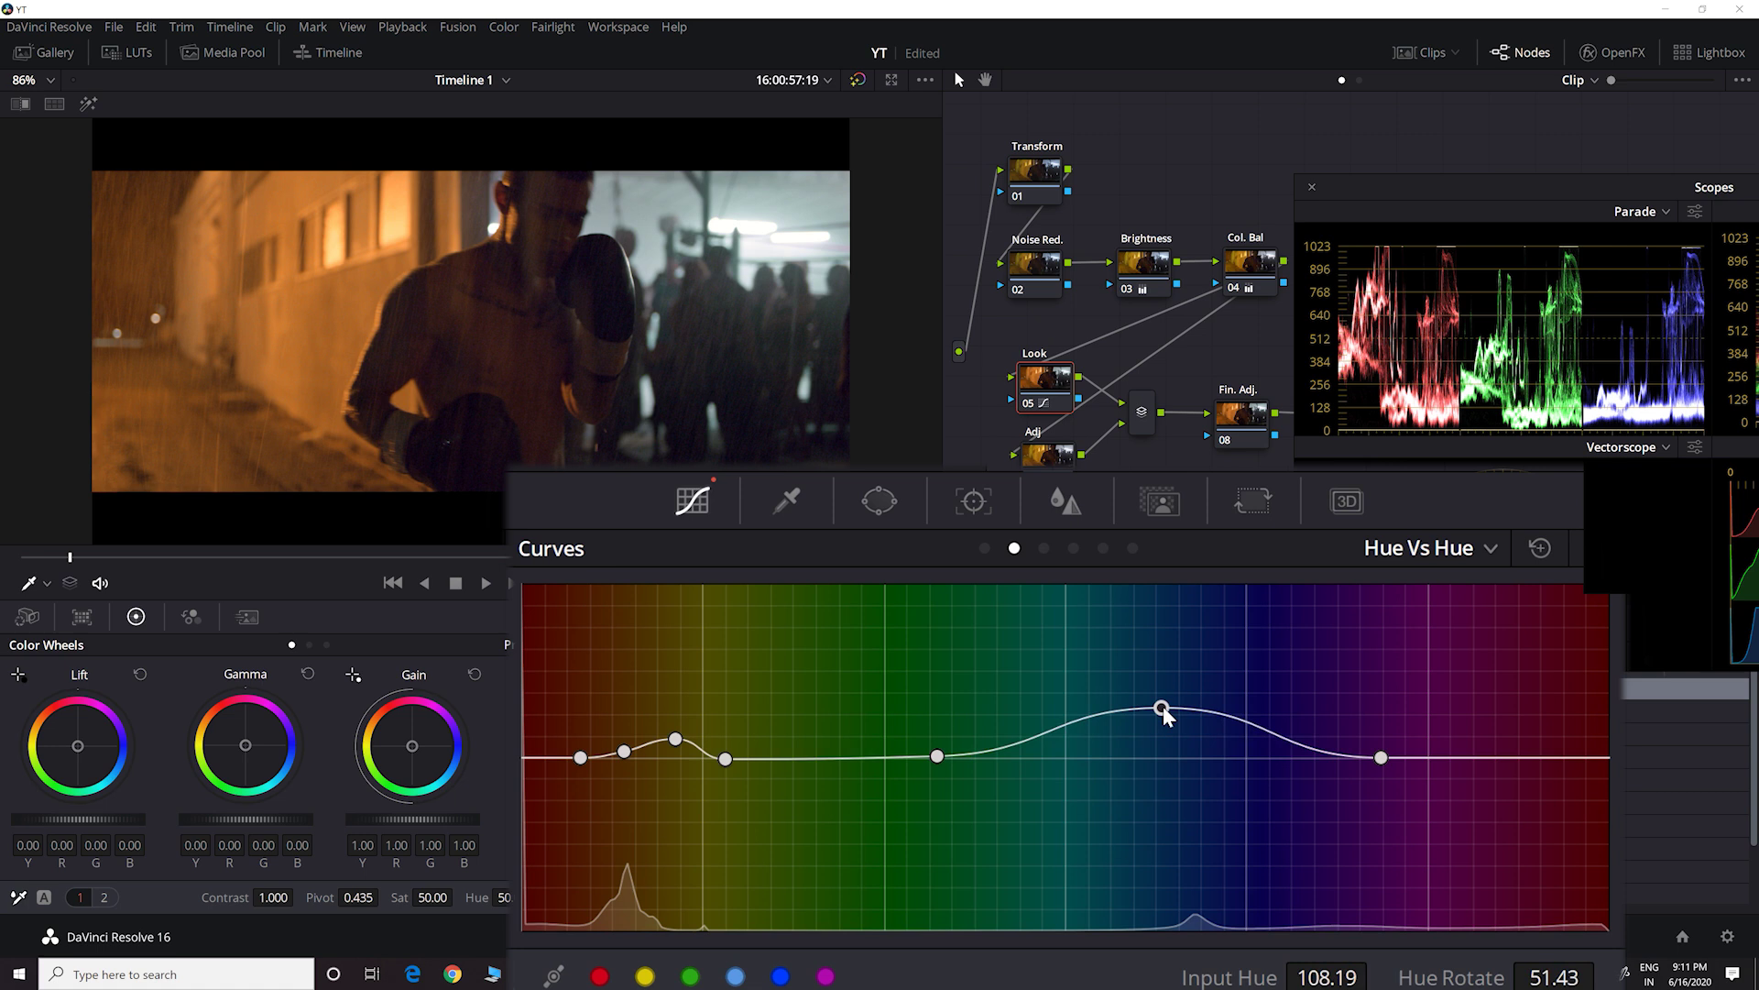
# Step: Ease the blue hue rotation to 45, then cool the Adj node's log highlights with High Range 0.322
pyautogui.moveTo(1162, 706); pyautogui.dragTo(1165, 715)
pyautogui.click(1040, 456)
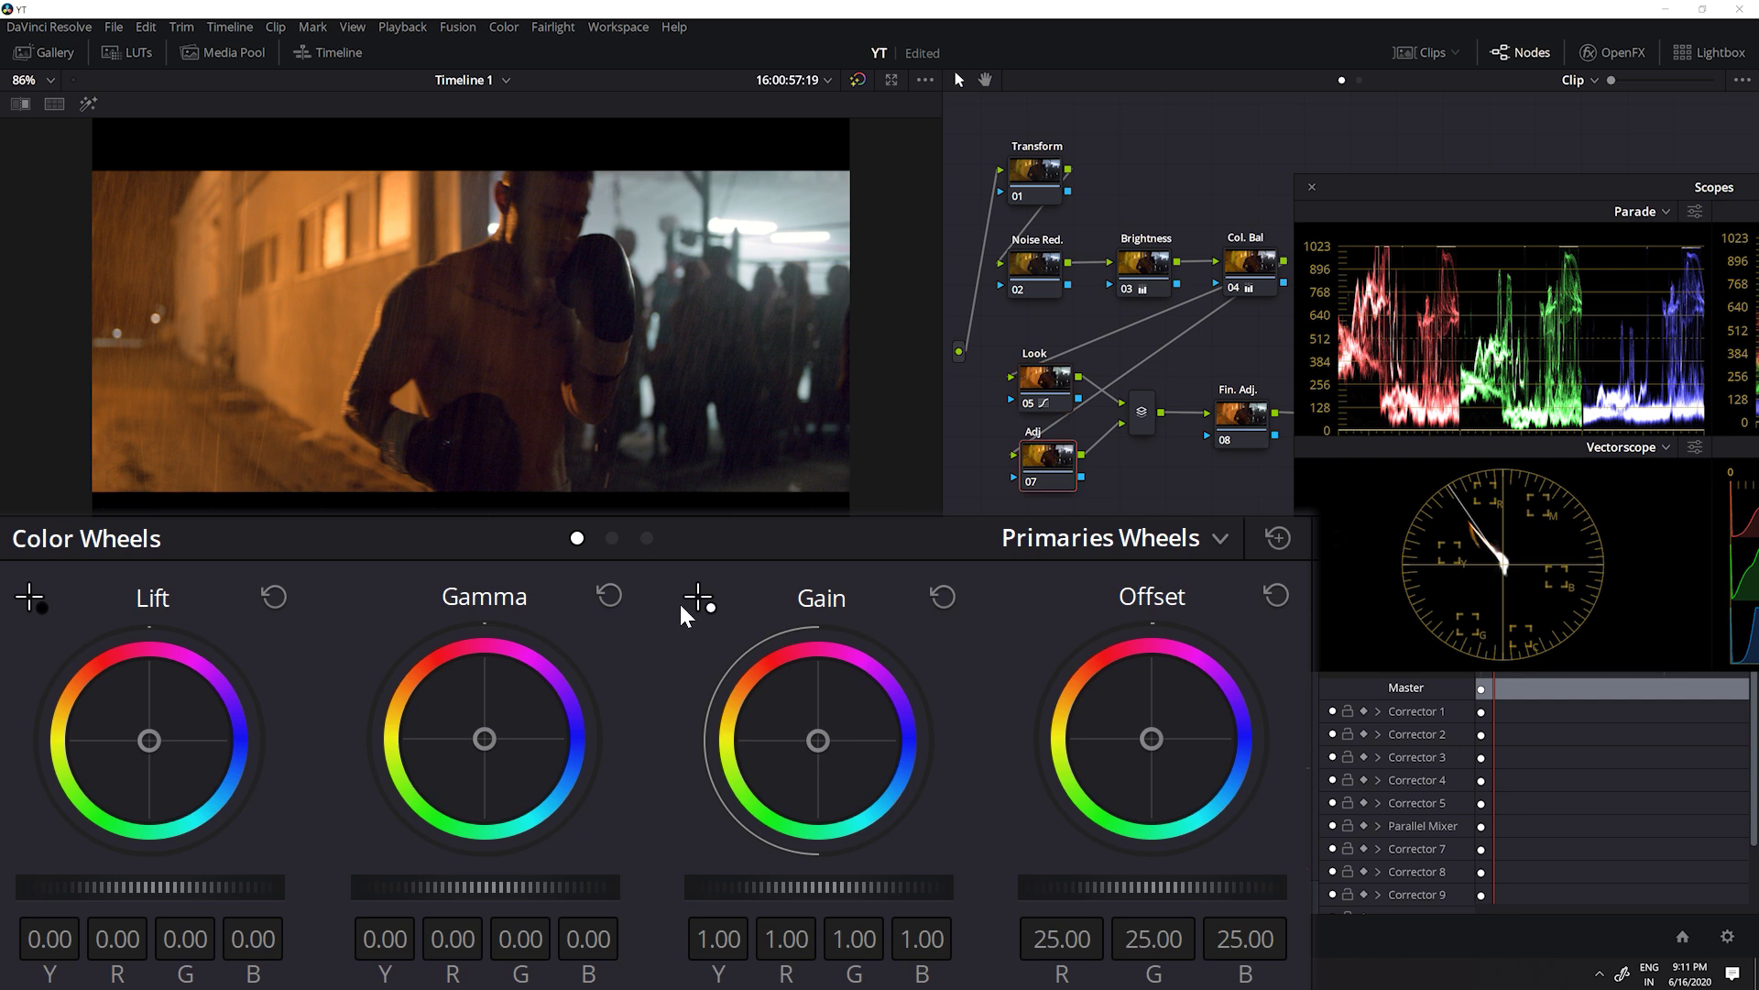
pyautogui.click(646, 538)
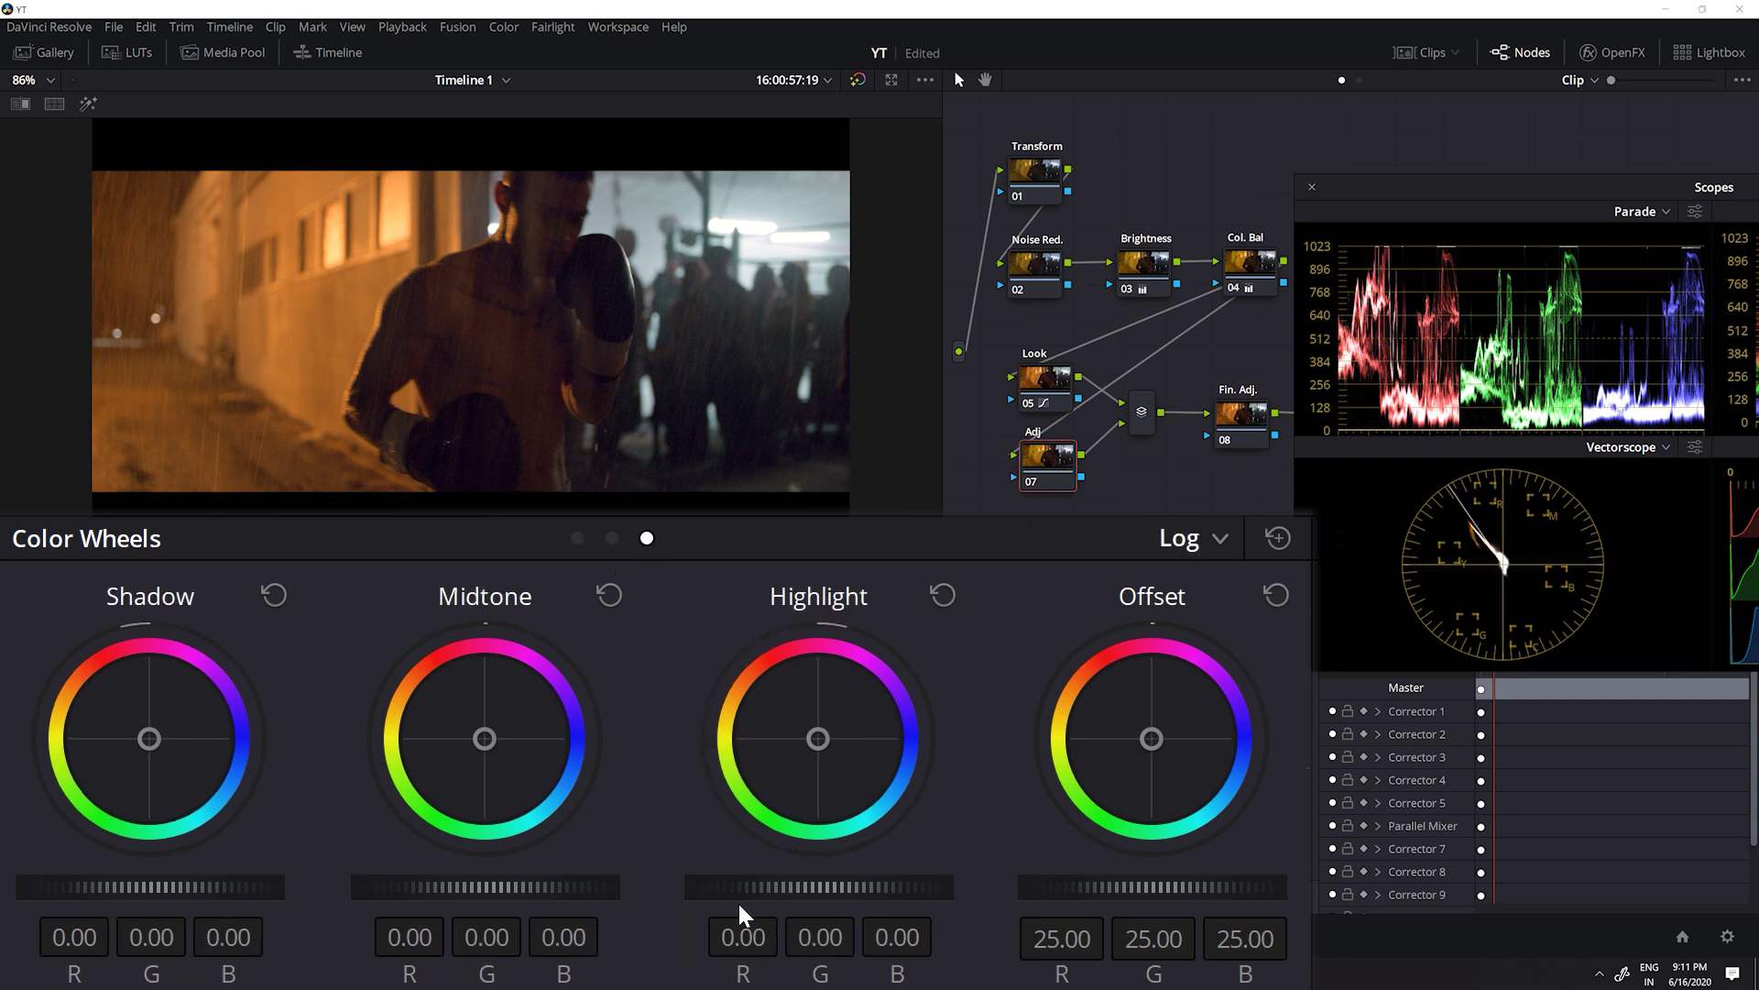
pyautogui.moveTo(818, 739); pyautogui.dragTo(816, 752)
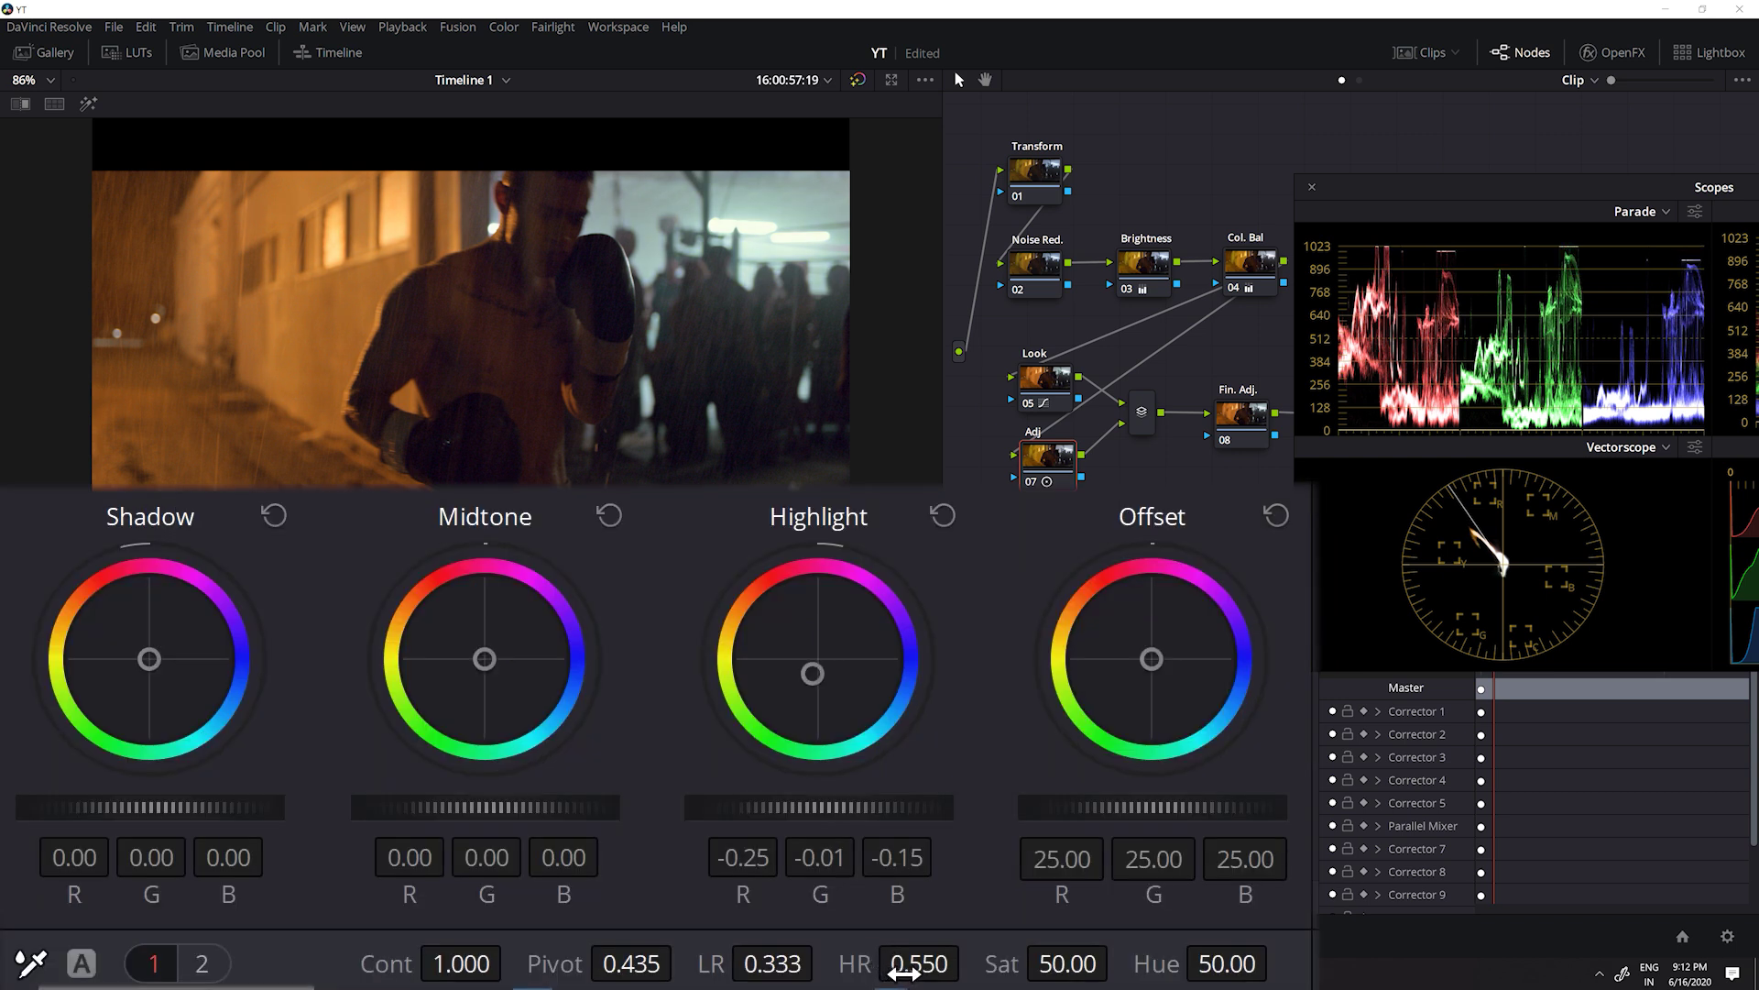
pyautogui.moveTo(917, 964); pyautogui.dragTo(968, 963)
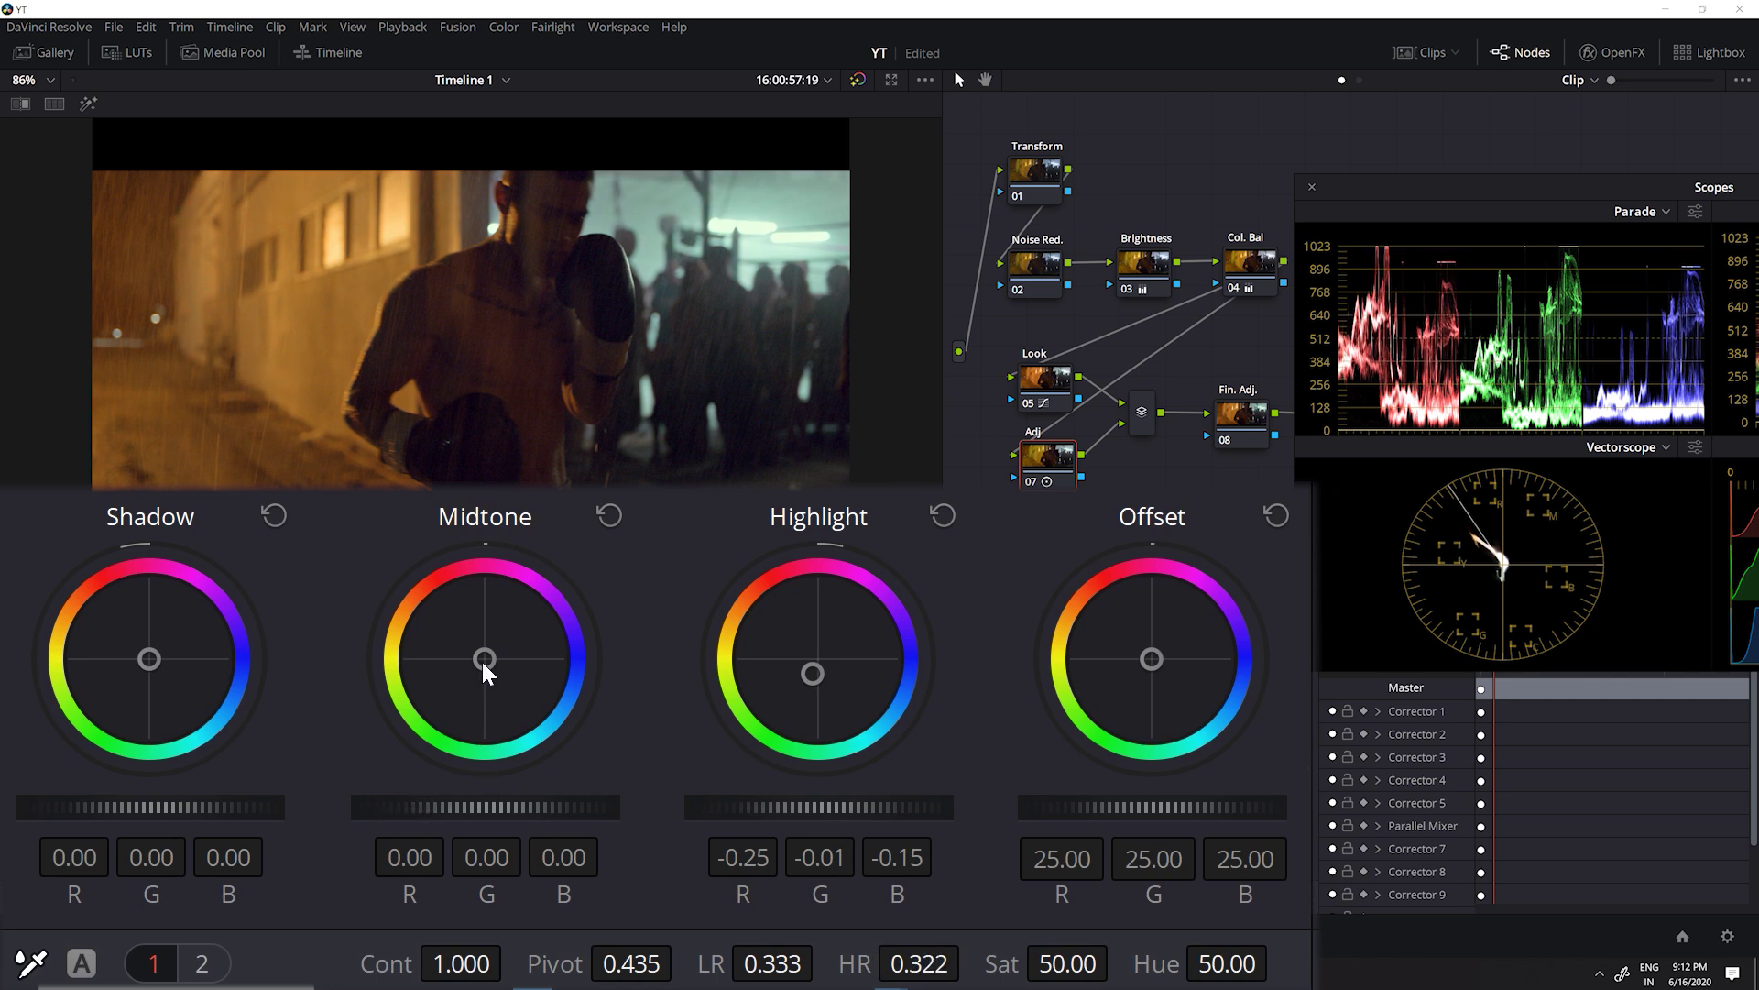
# Step: Darken Adj midtones to −0.06/−0.06/−0.10, set Low Range 0.012, and compare before/after
pyautogui.moveTo(482, 658); pyautogui.dragTo(470, 660)
pyautogui.moveTo(733, 960); pyautogui.dragTo(816, 961)
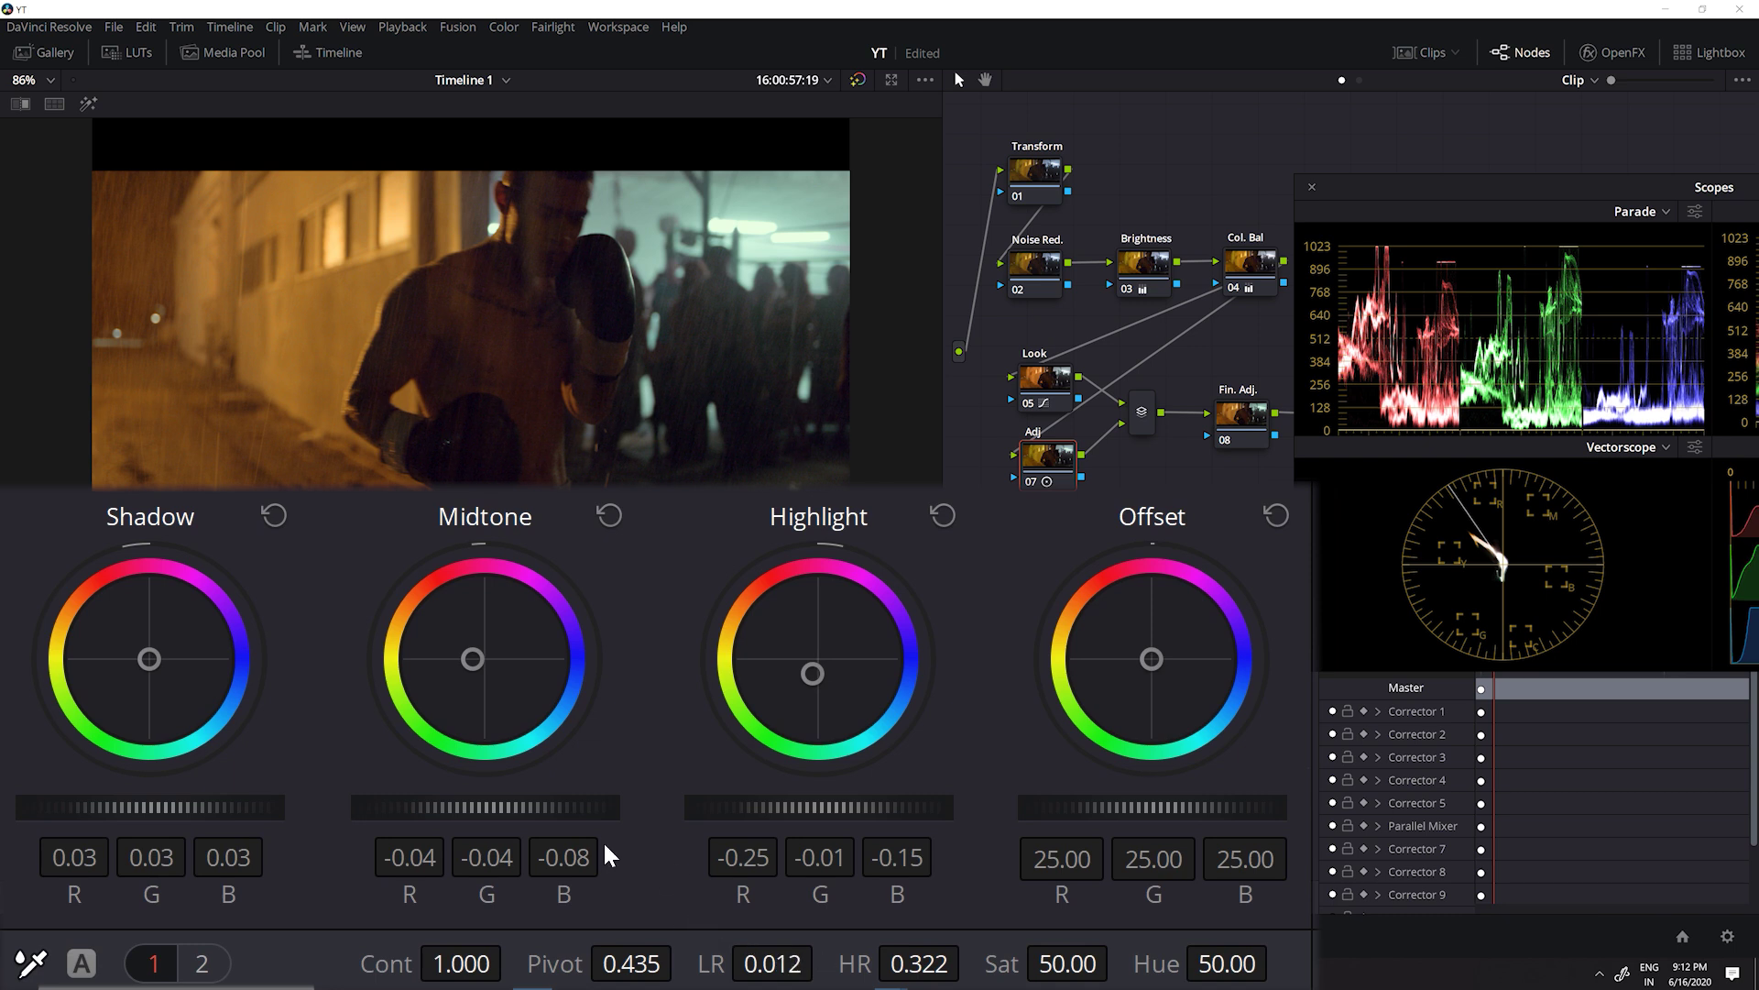
pyautogui.moveTo(550, 810); pyautogui.dragTo(546, 812)
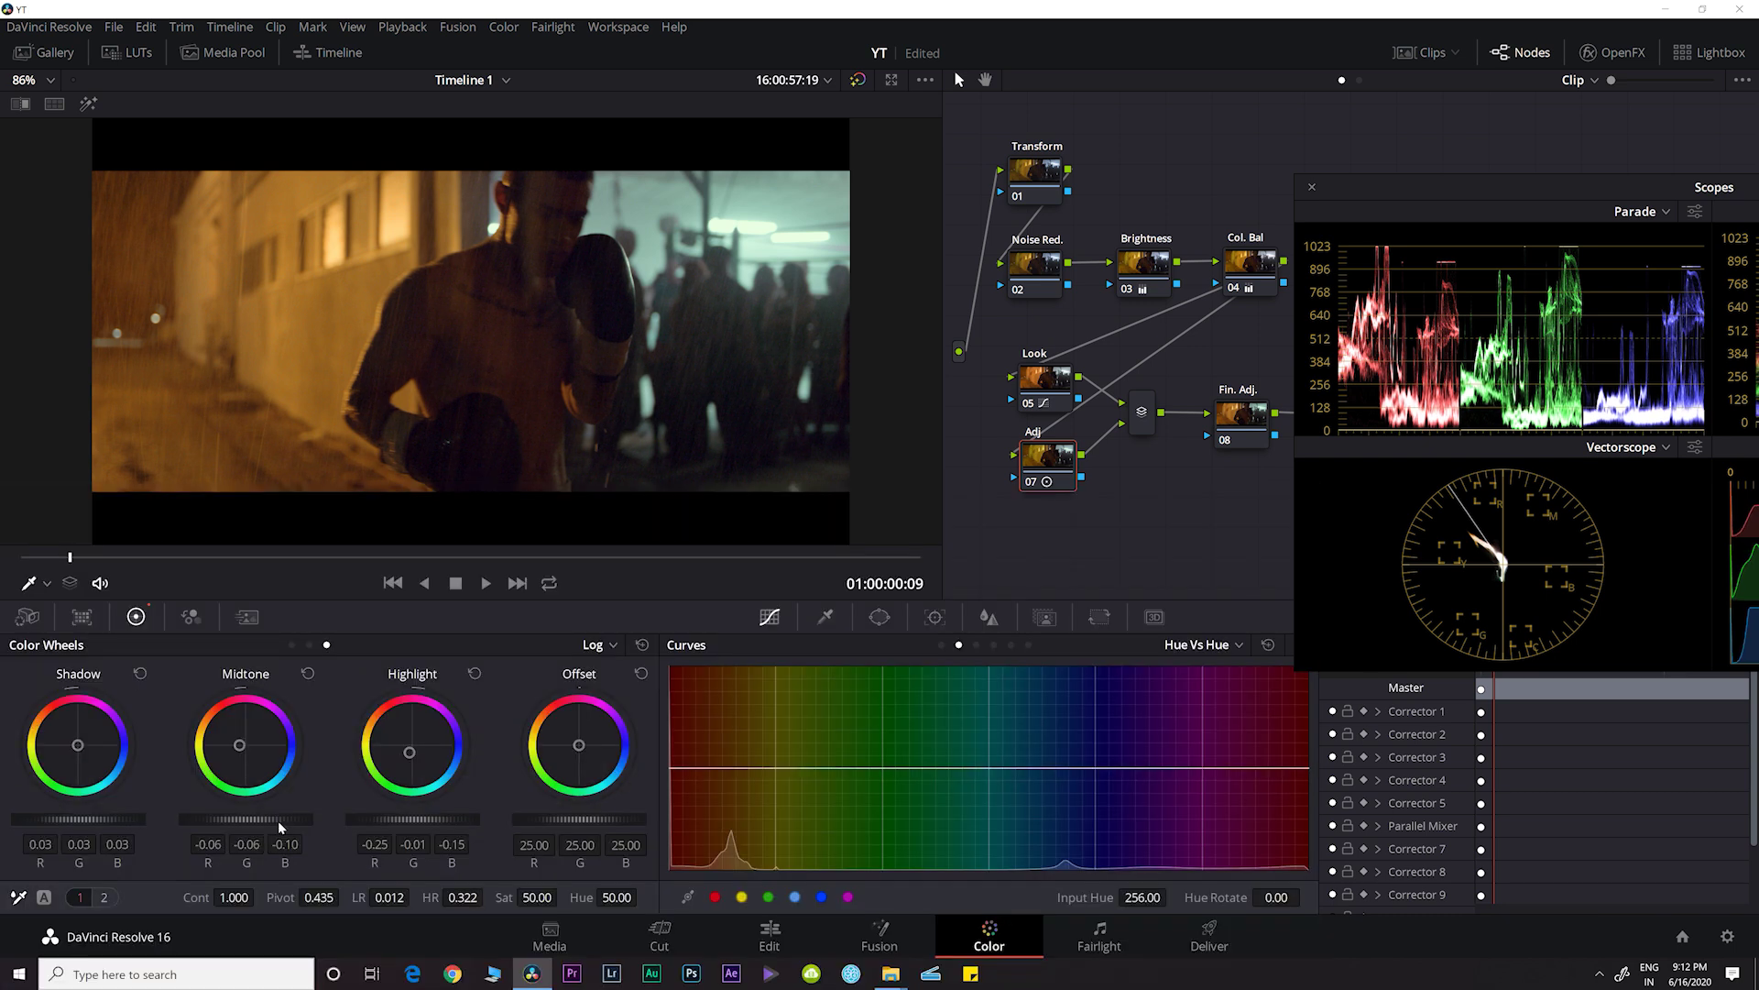
pyautogui.click(292, 644)
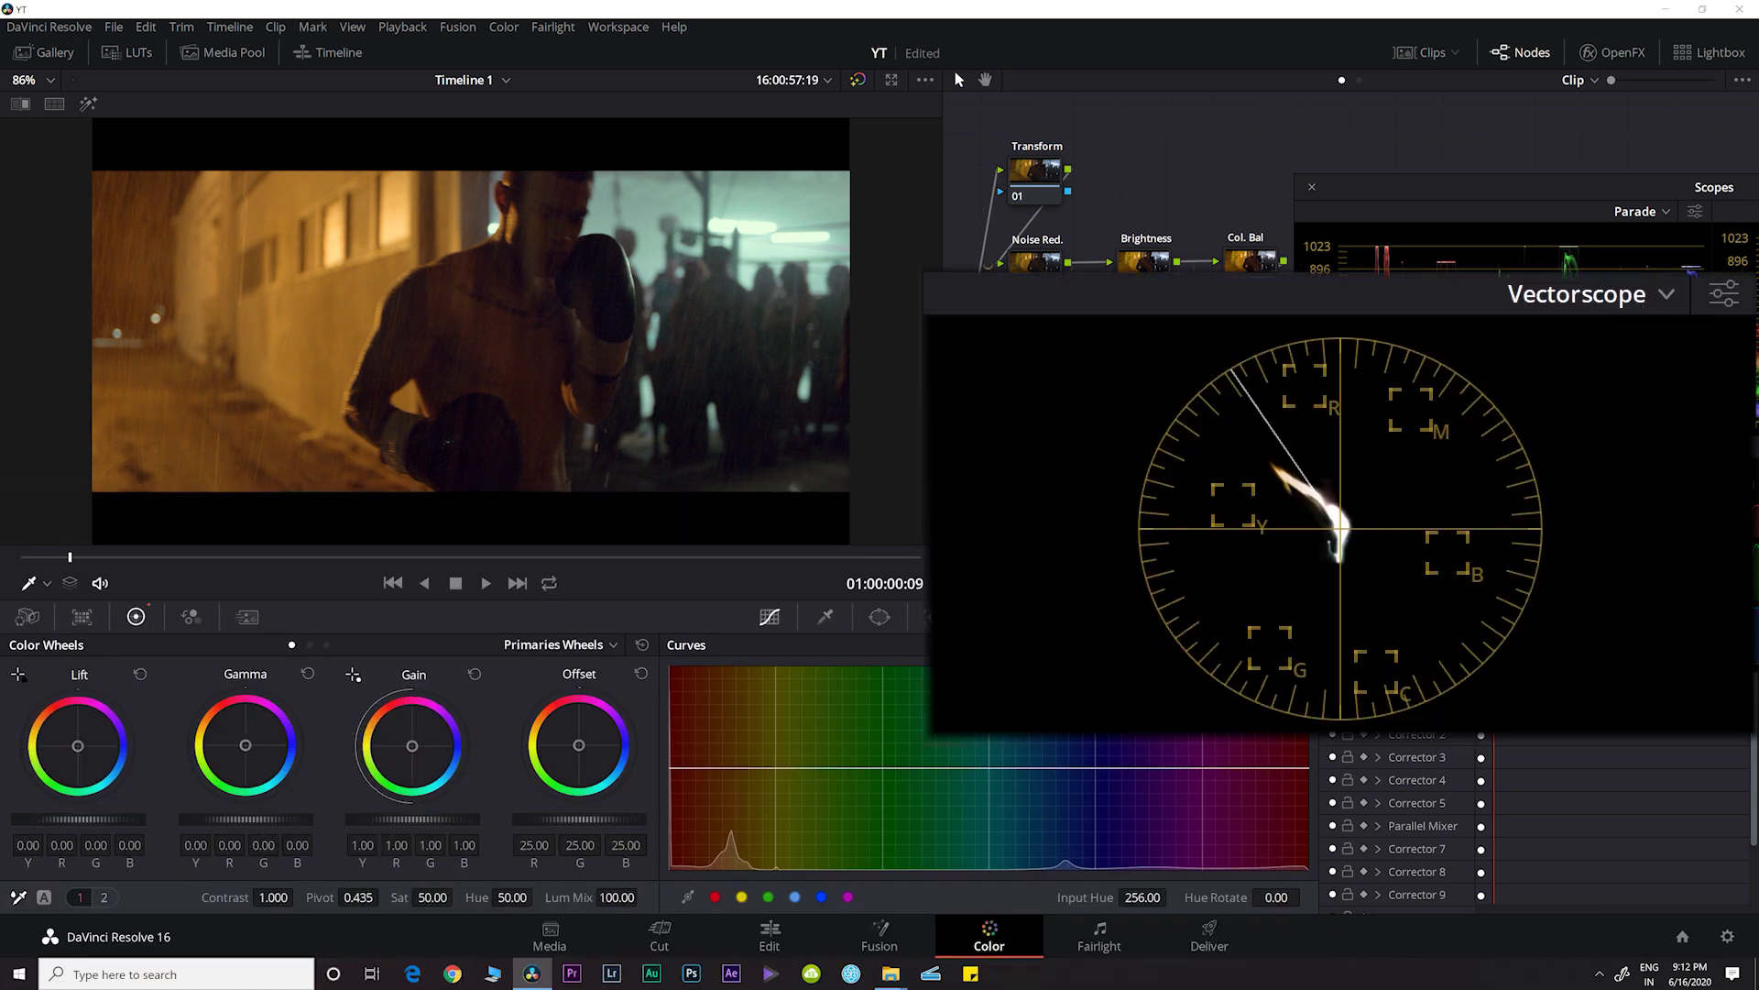
pyautogui.hotkey('shift', 'd')
pyautogui.hotkey('shift', 'd')
pyautogui.hotkey('shift', 'd')
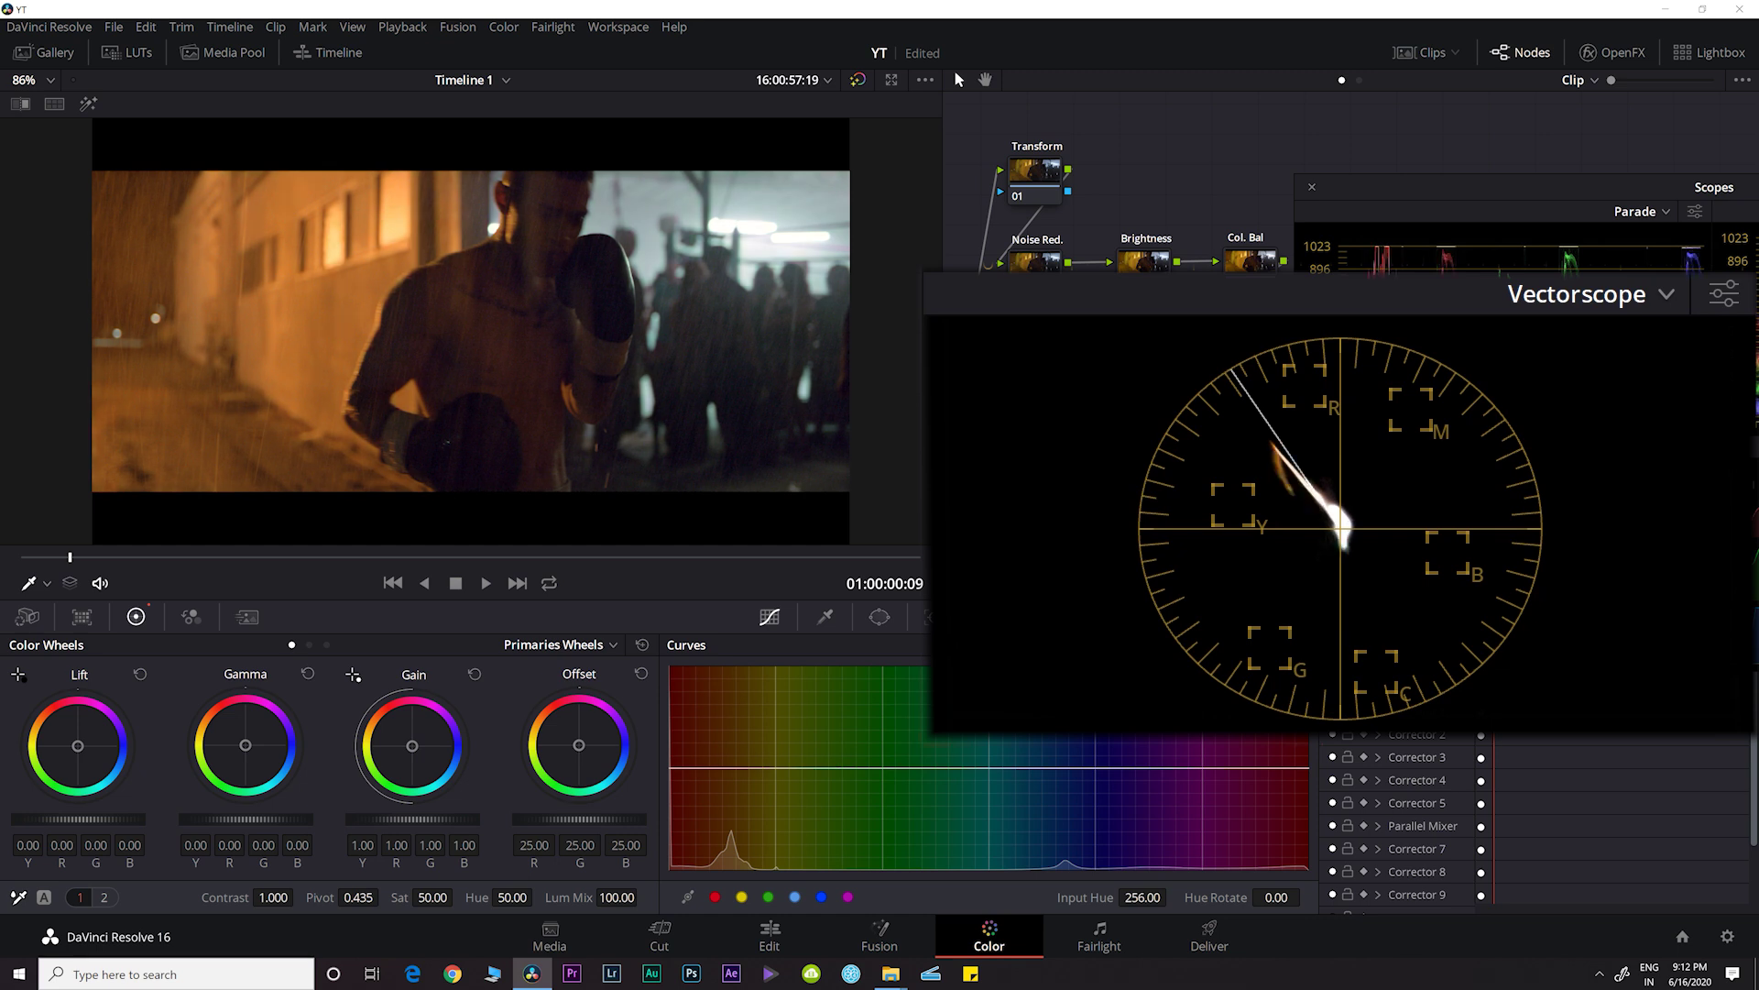
pyautogui.hotkey('shift', 'd')
pyautogui.hotkey('shift', 'd')
pyautogui.hotkey('shift', 'd')
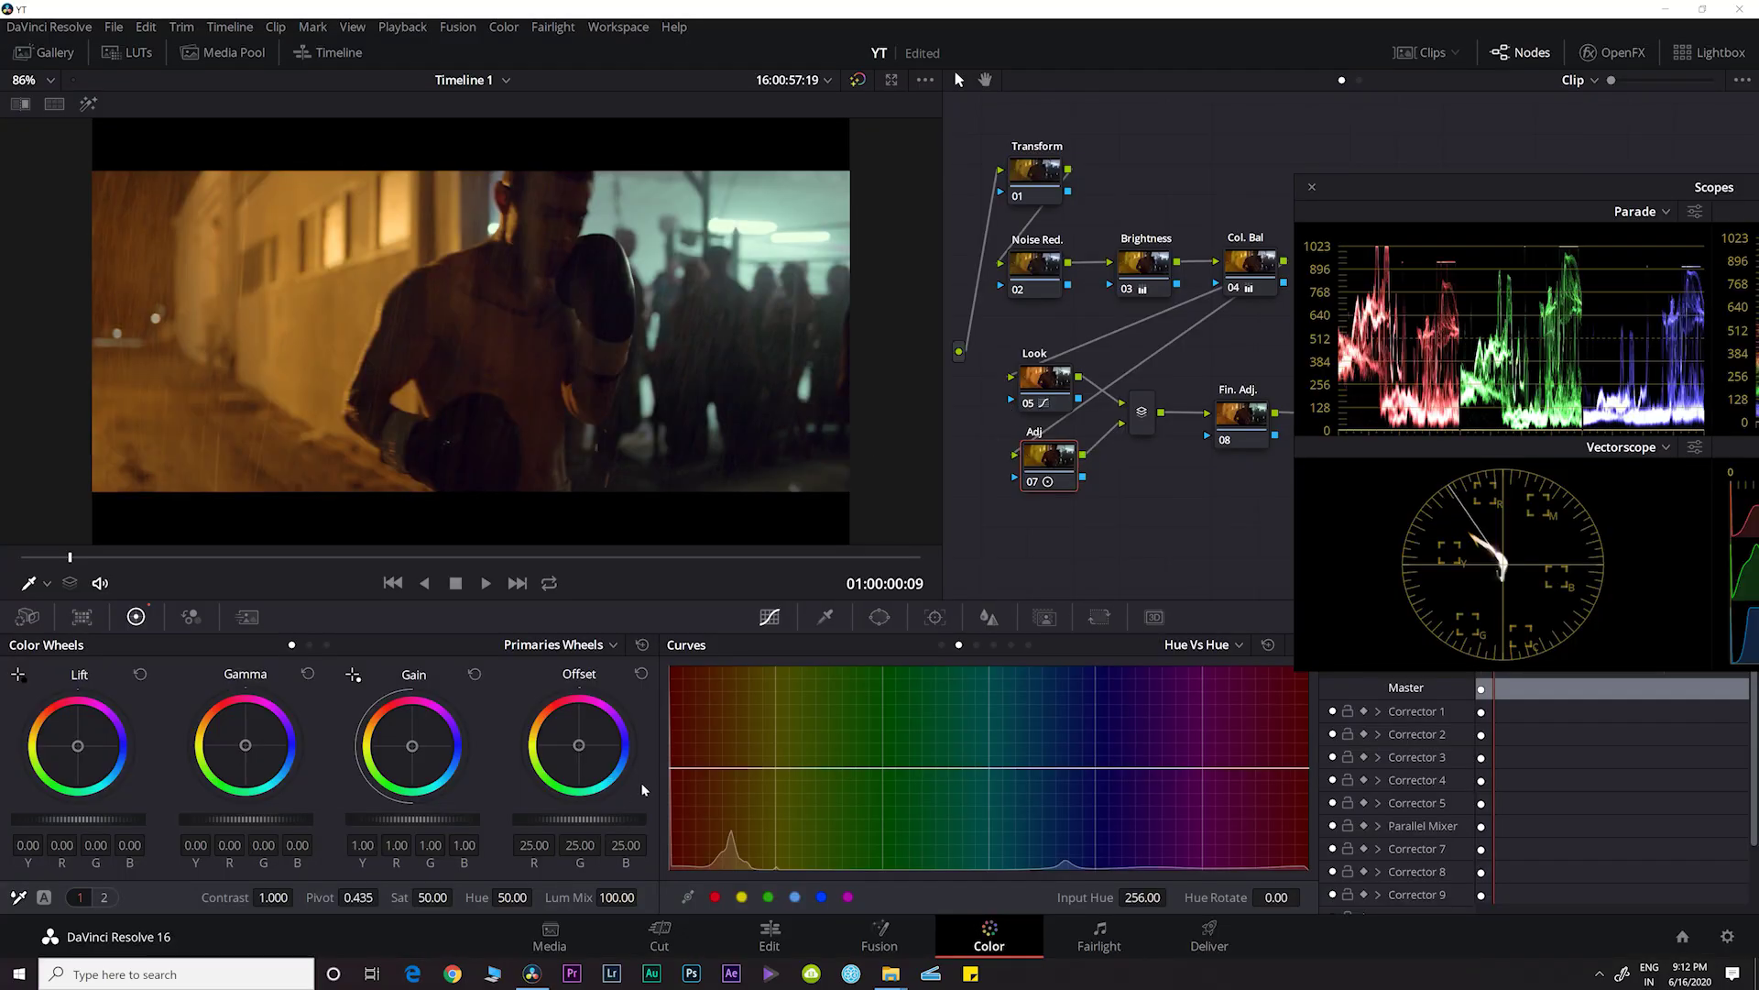
# Step: On the Fin. Adj. node, set Contrast 1.106, Gamma 0.01 and Lift −0.01
pyautogui.moveTo(1226, 421); pyautogui.dragTo(1217, 421)
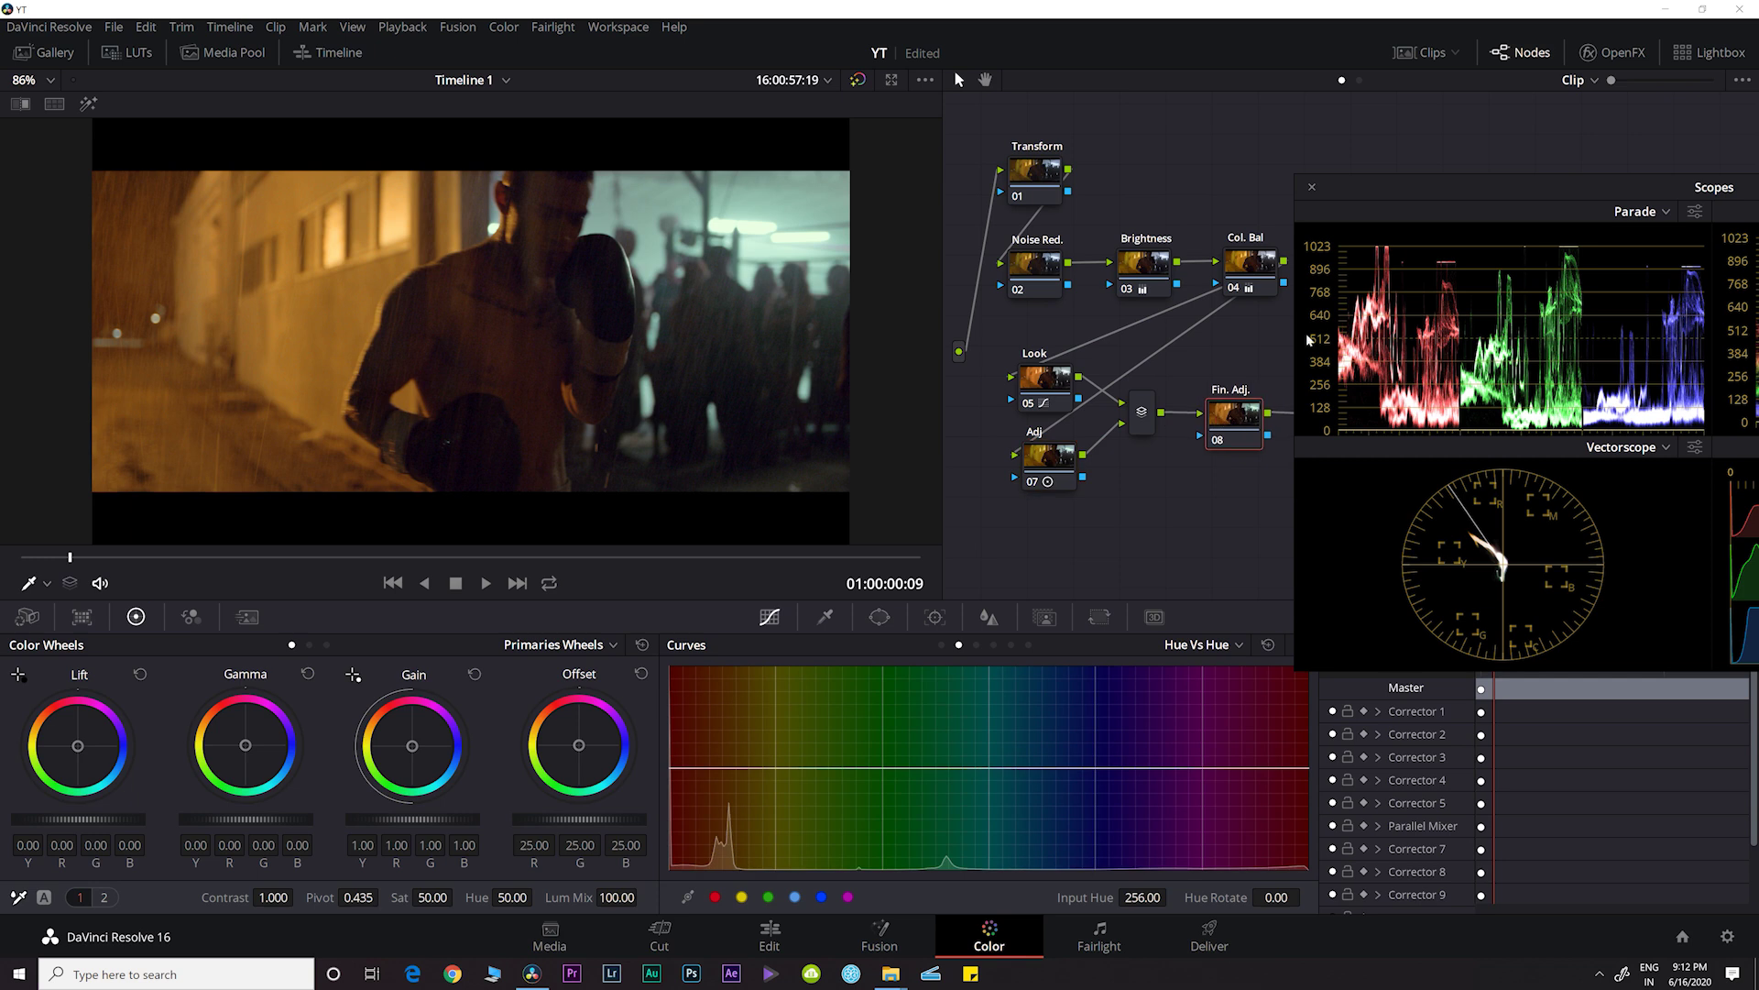
pyautogui.moveTo(1375, 191); pyautogui.dragTo(1277, 670)
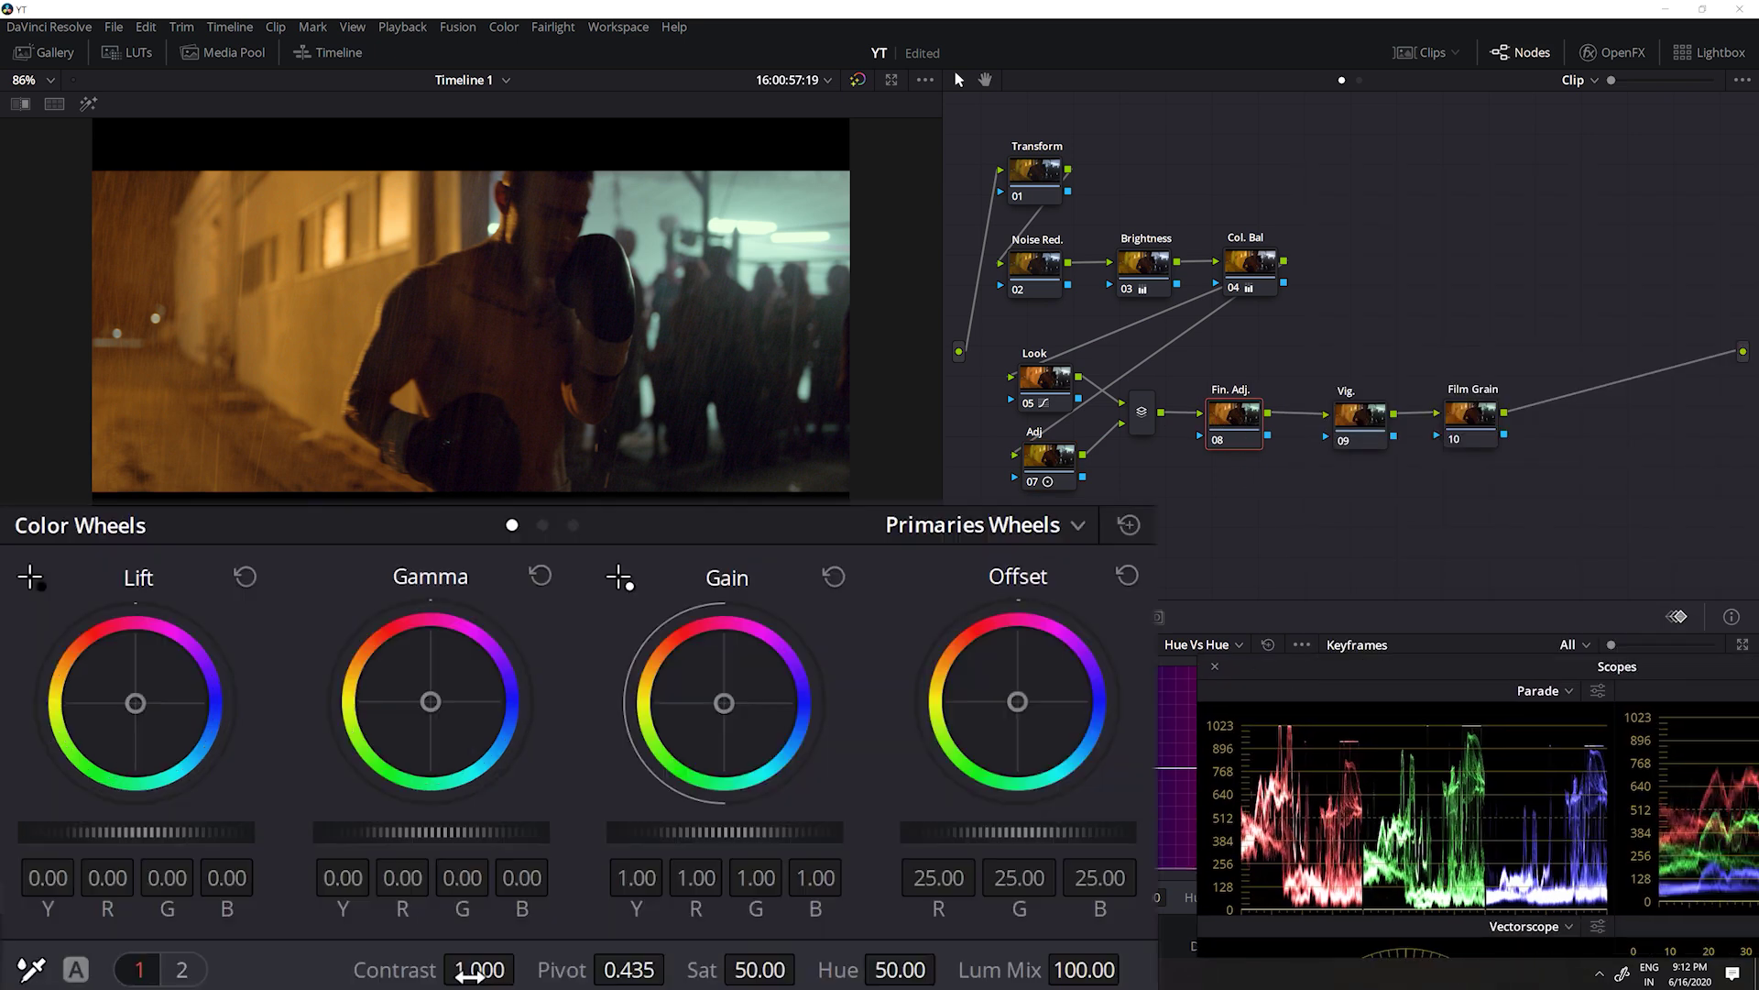
pyautogui.moveTo(287, 902); pyautogui.dragTo(299, 896)
pyautogui.moveTo(525, 967); pyautogui.dragTo(534, 966)
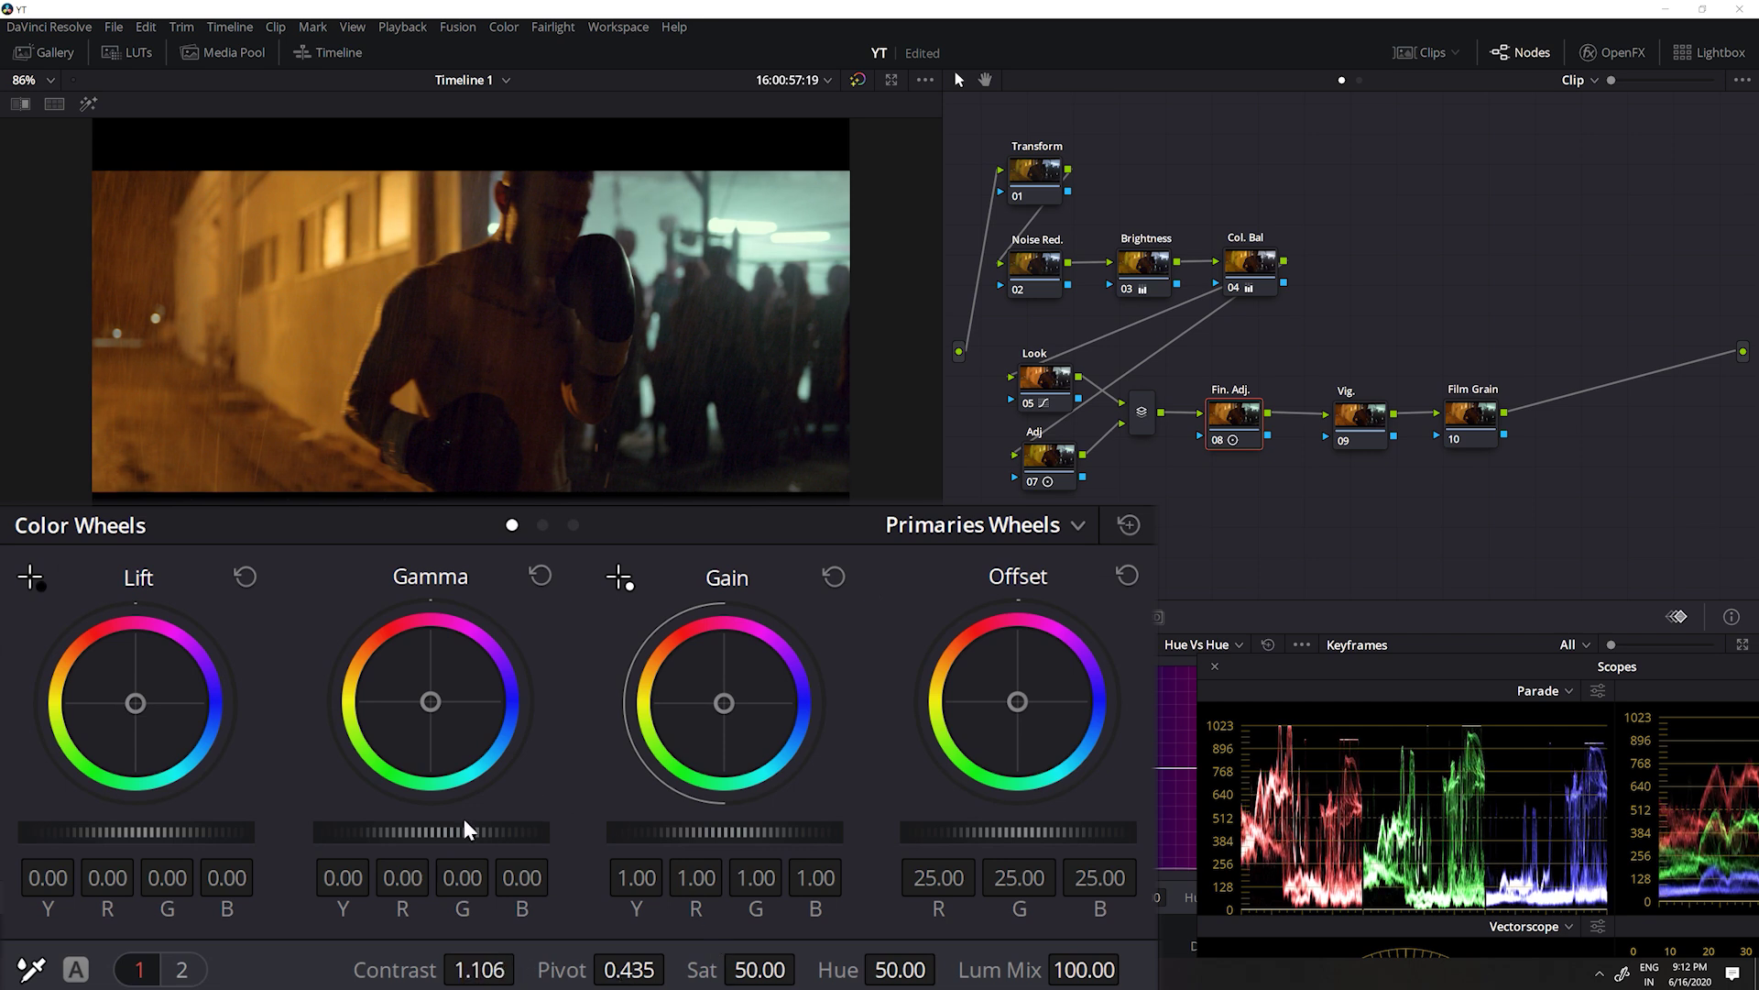
pyautogui.moveTo(465, 820); pyautogui.dragTo(456, 835)
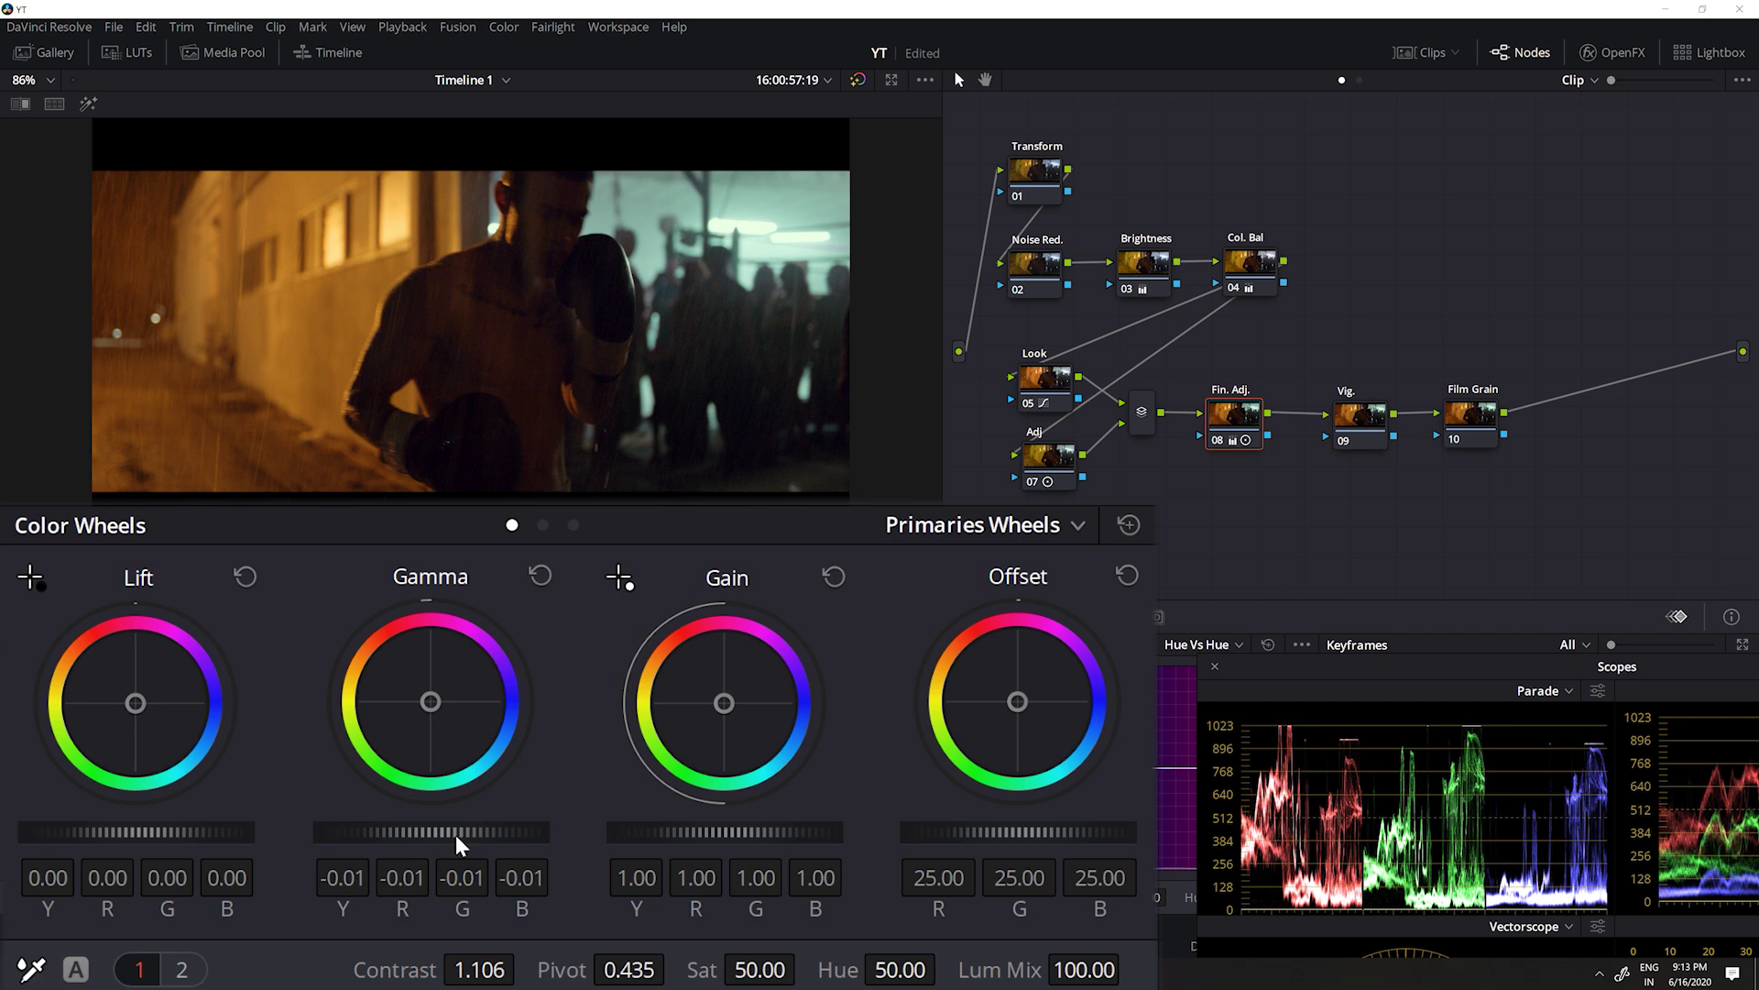
pyautogui.moveTo(454, 834); pyautogui.dragTo(459, 834)
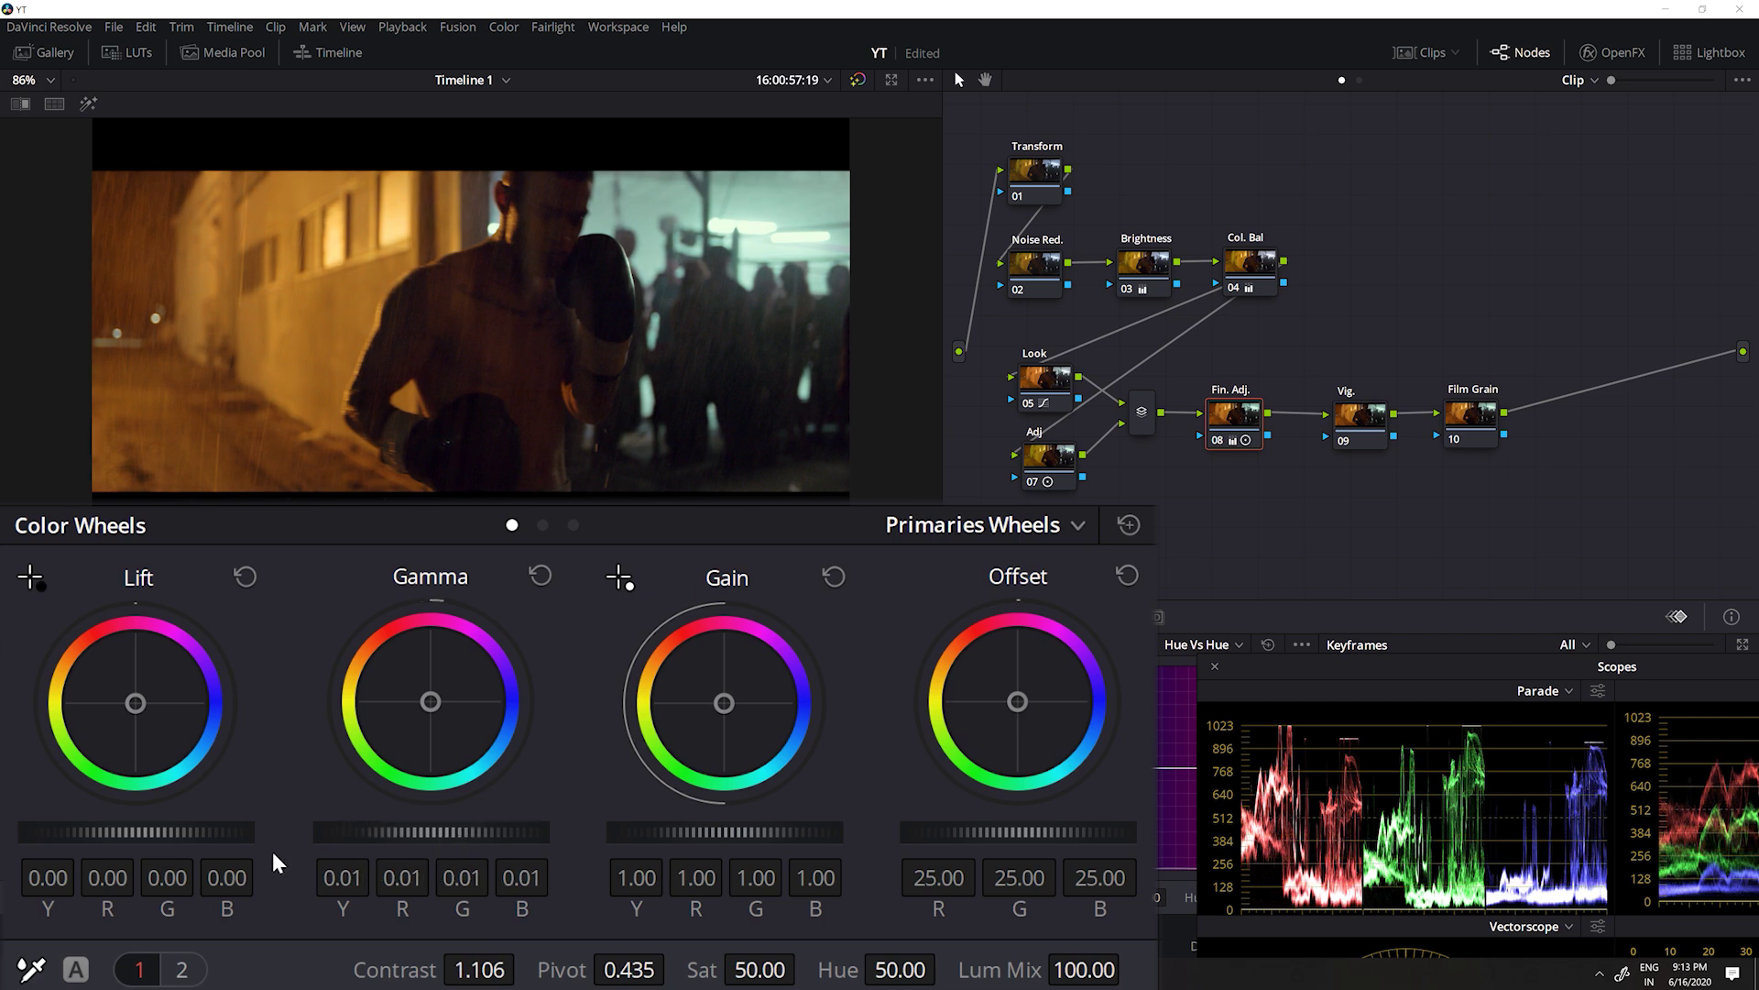
pyautogui.moveTo(251, 838); pyautogui.dragTo(248, 837)
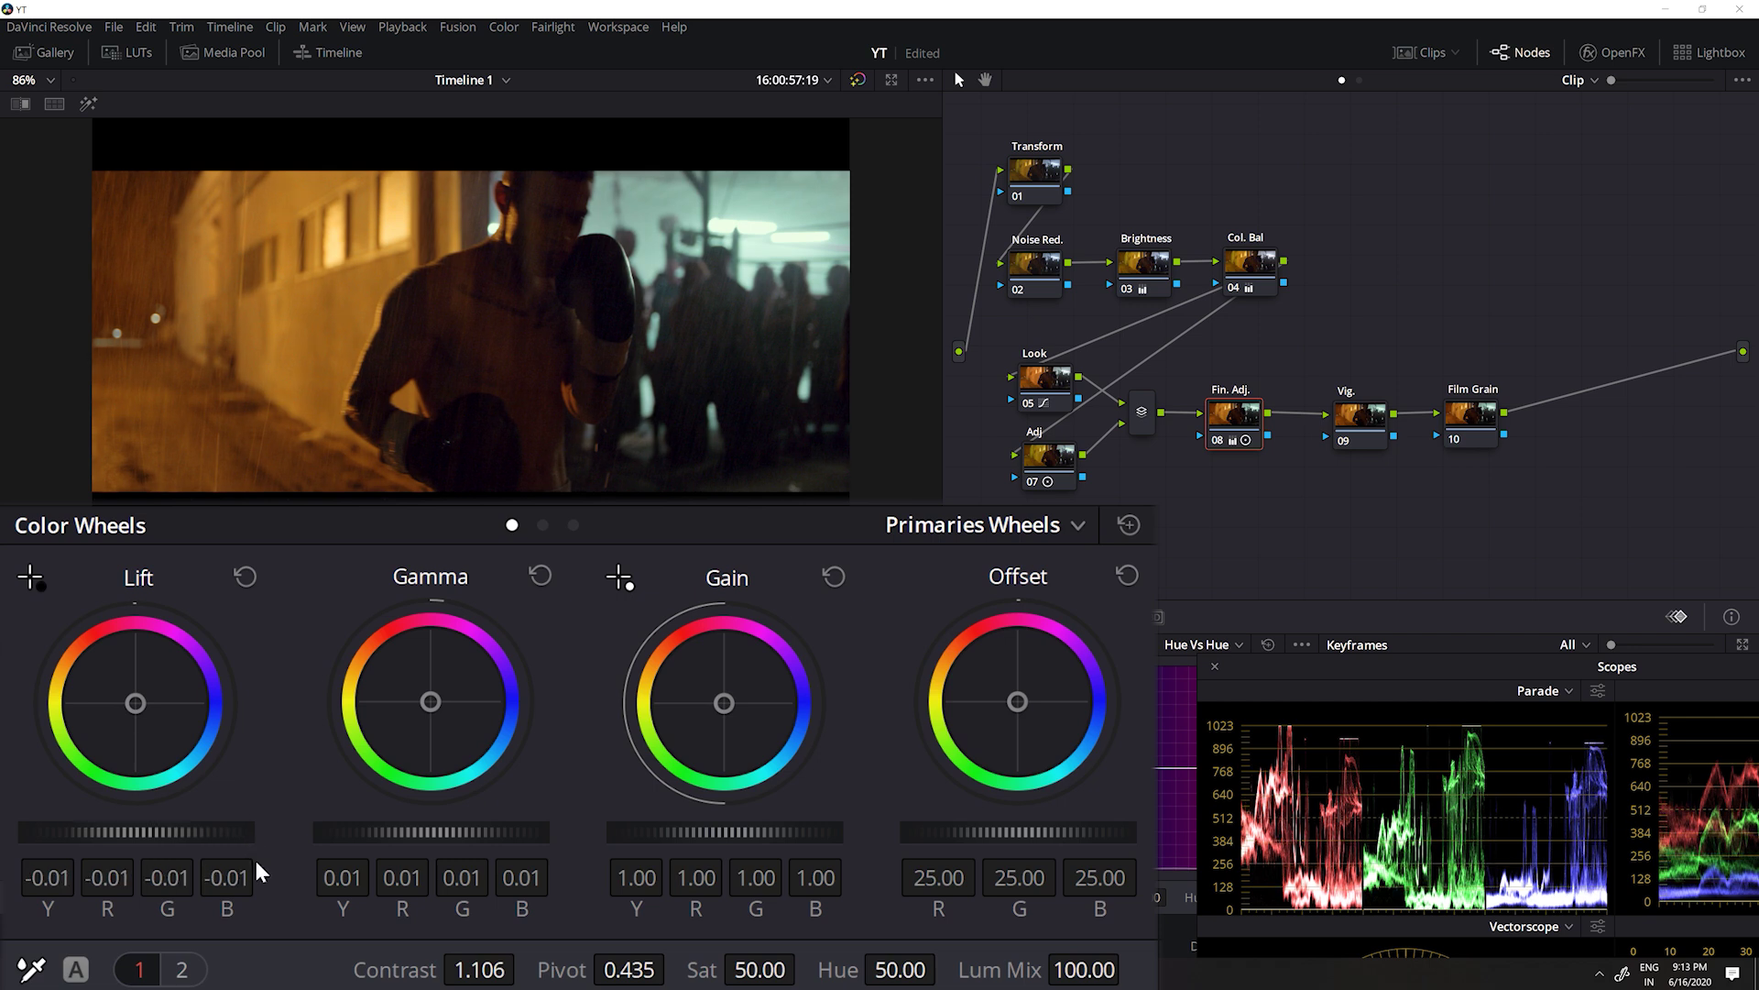
# Step: Set log Shadow to 0.04, Pivot to 0.545 and Saturation to 55
pyautogui.click(575, 525)
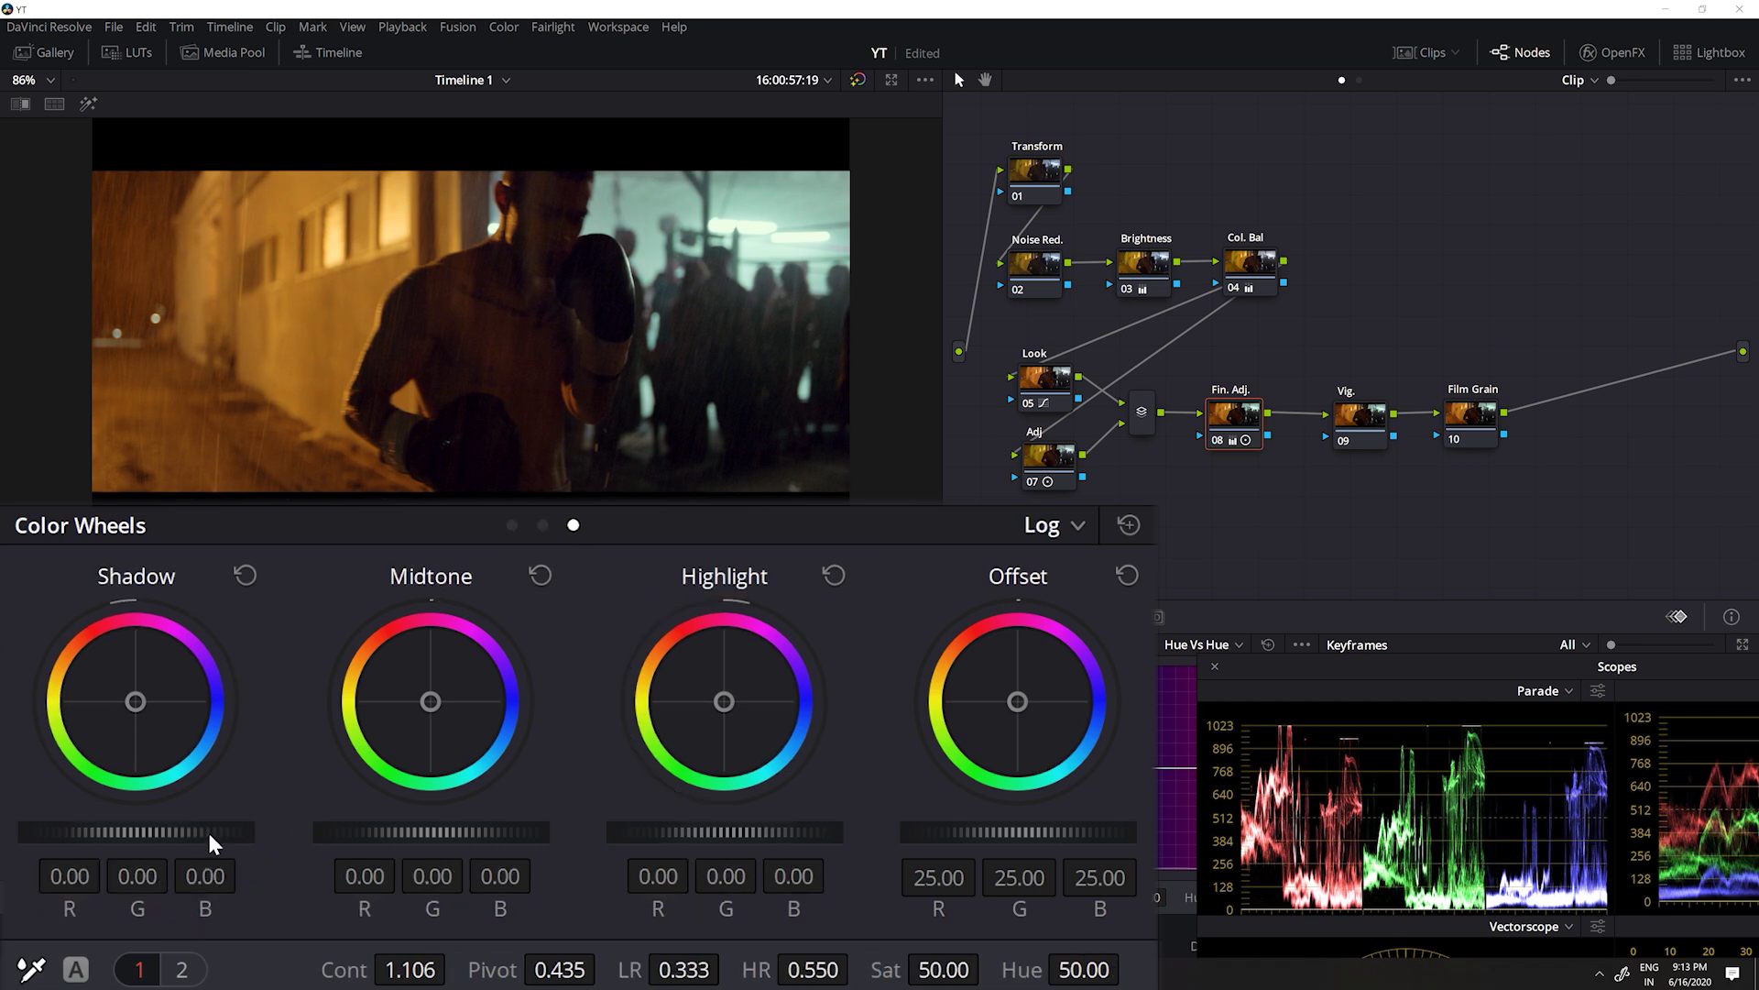
pyautogui.moveTo(210, 834); pyautogui.dragTo(211, 833)
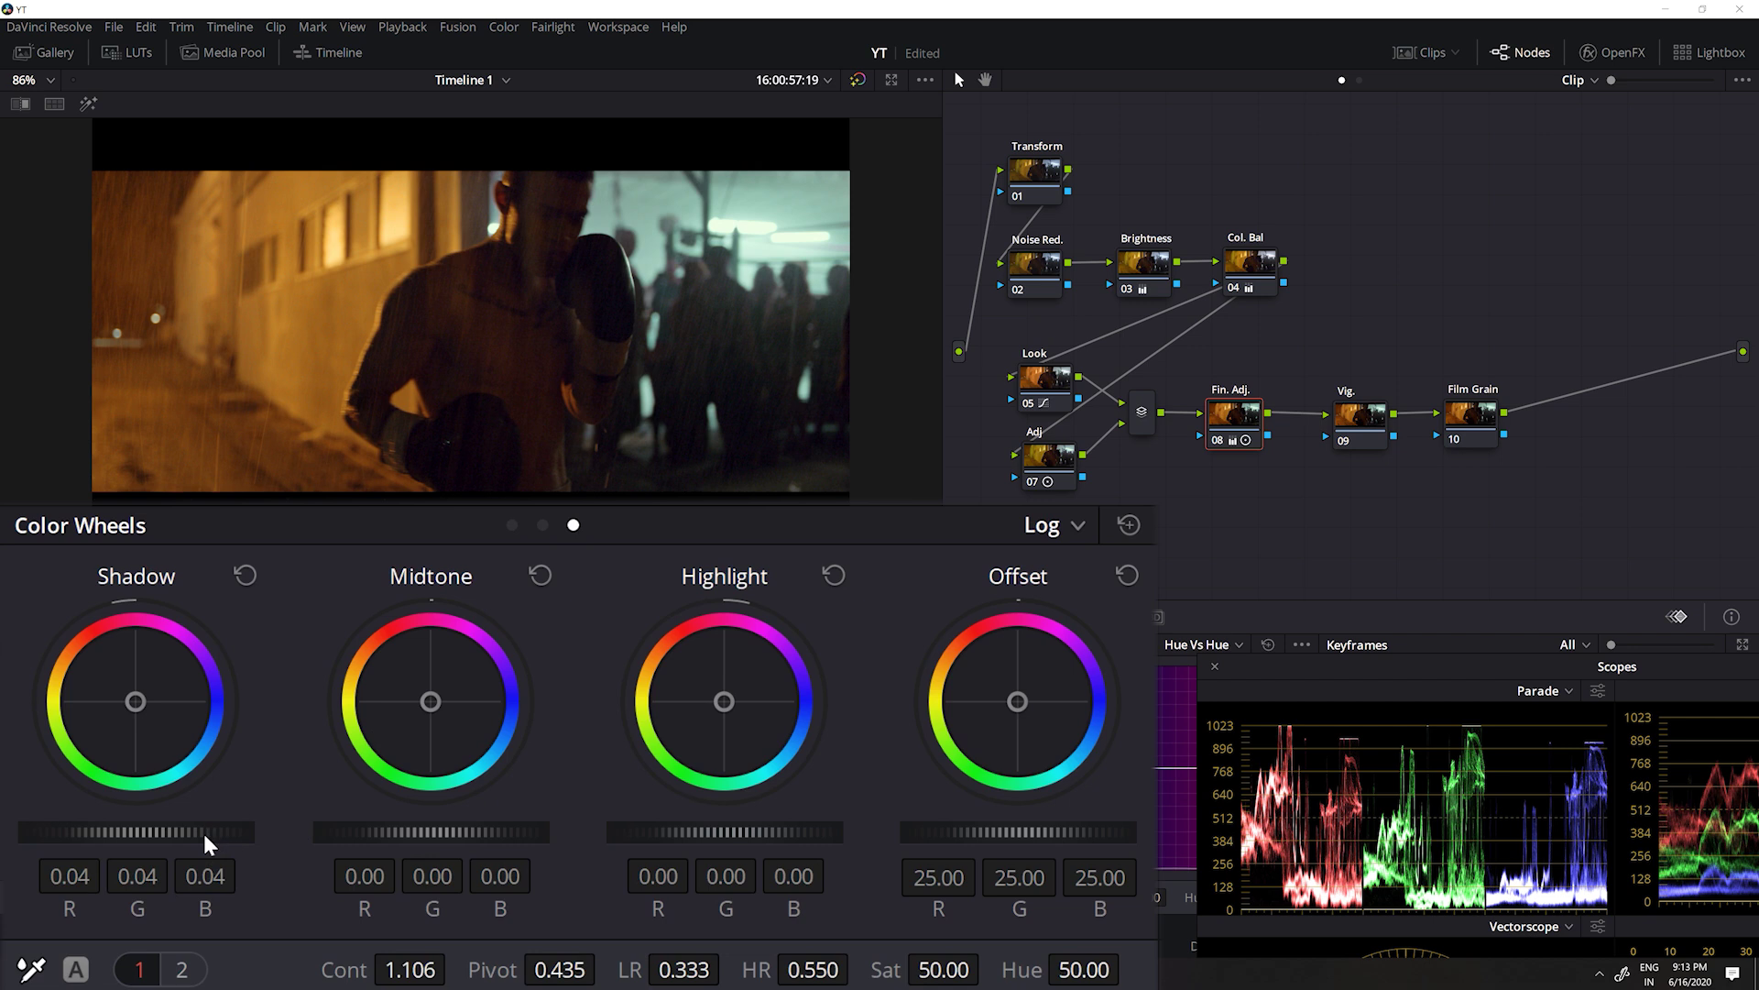
pyautogui.click(511, 525)
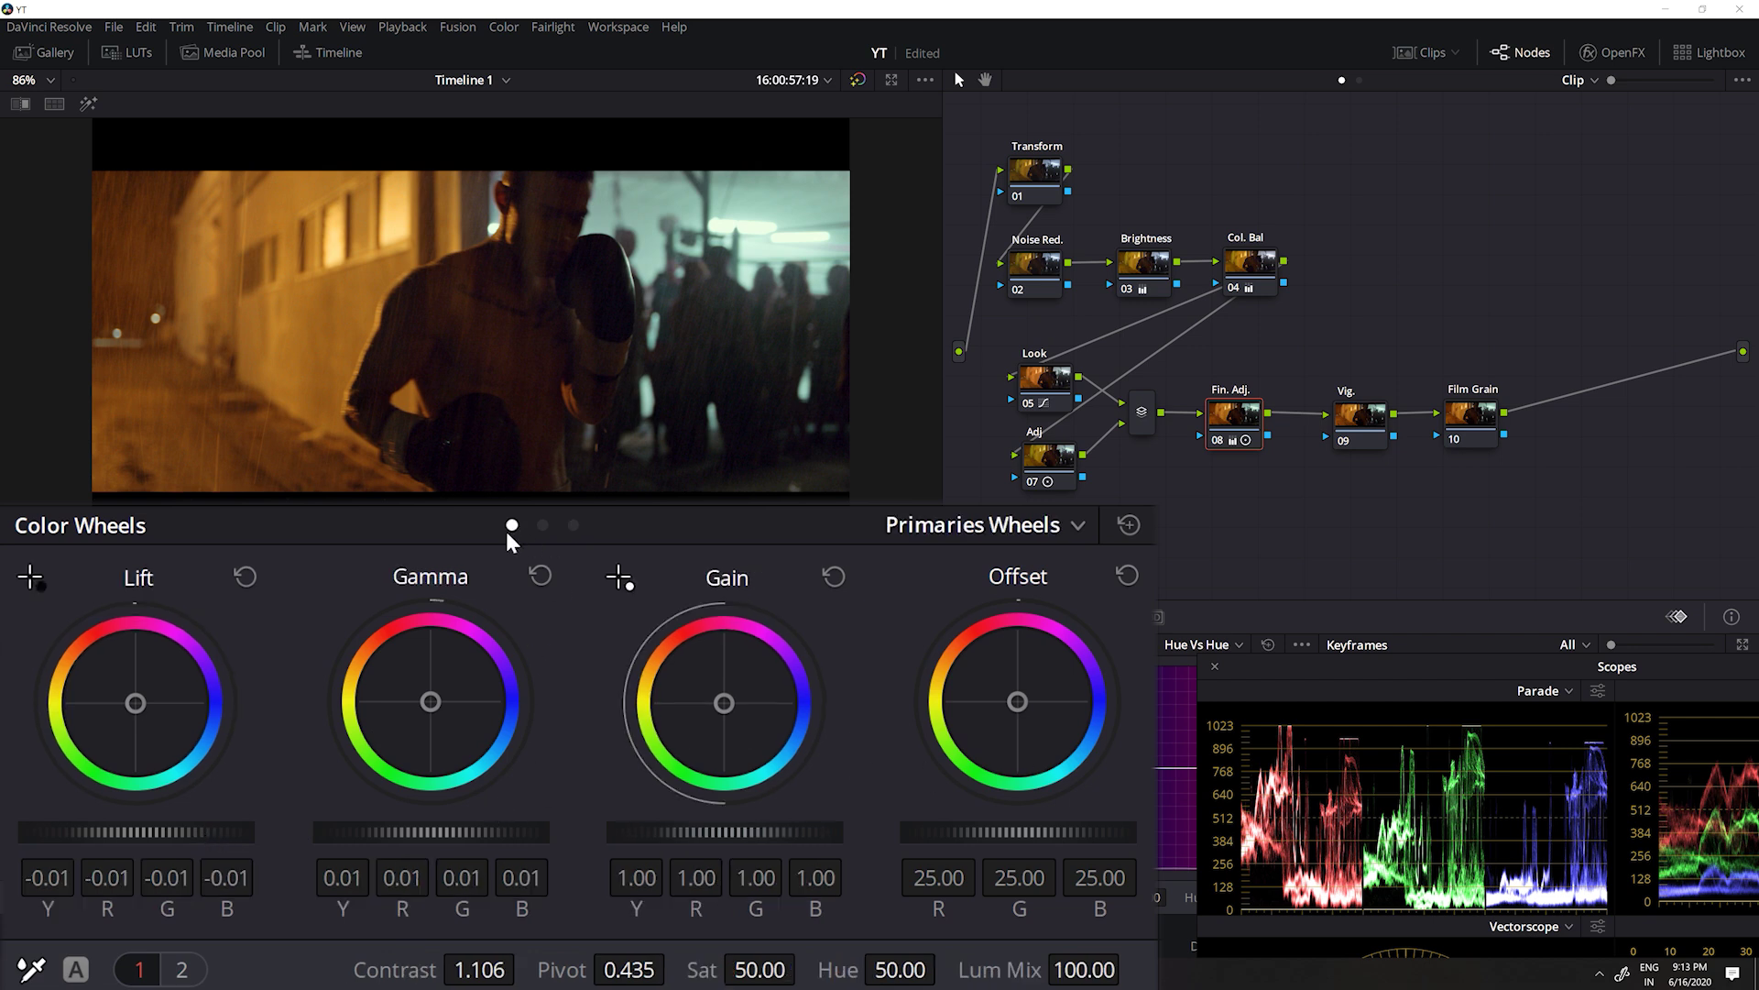
pyautogui.moveTo(628, 968); pyautogui.dragTo(676, 968)
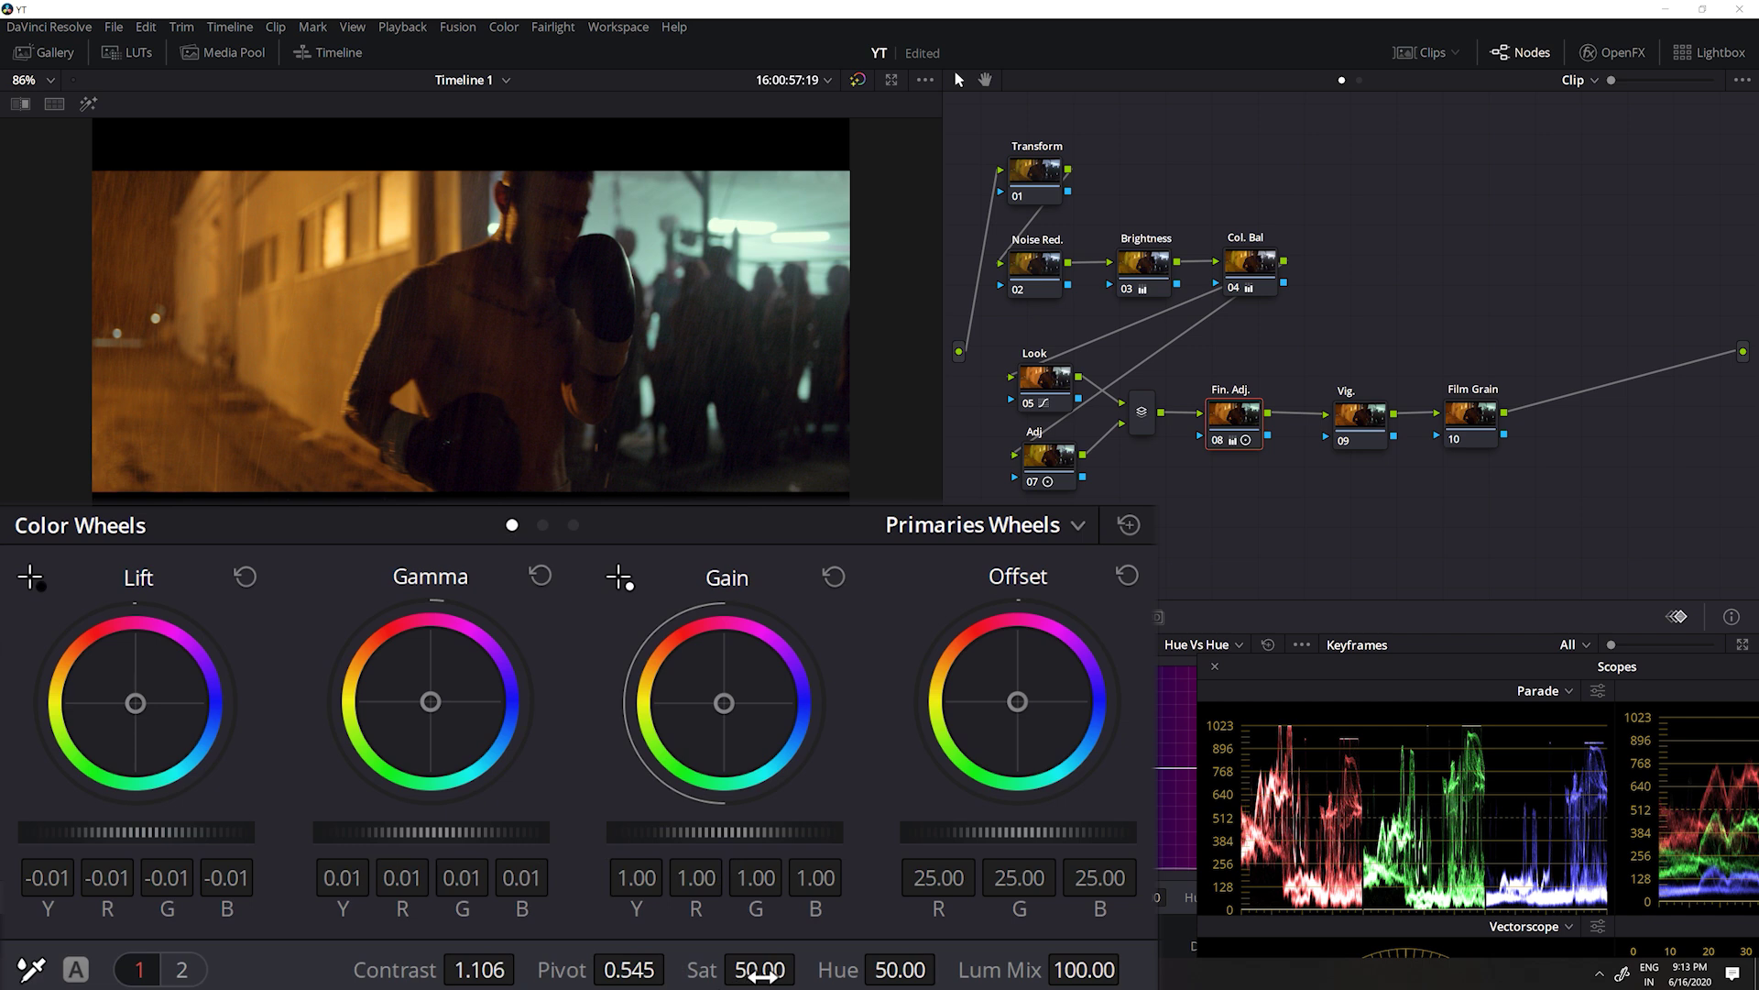
pyautogui.moveTo(760, 976); pyautogui.dragTo(805, 968)
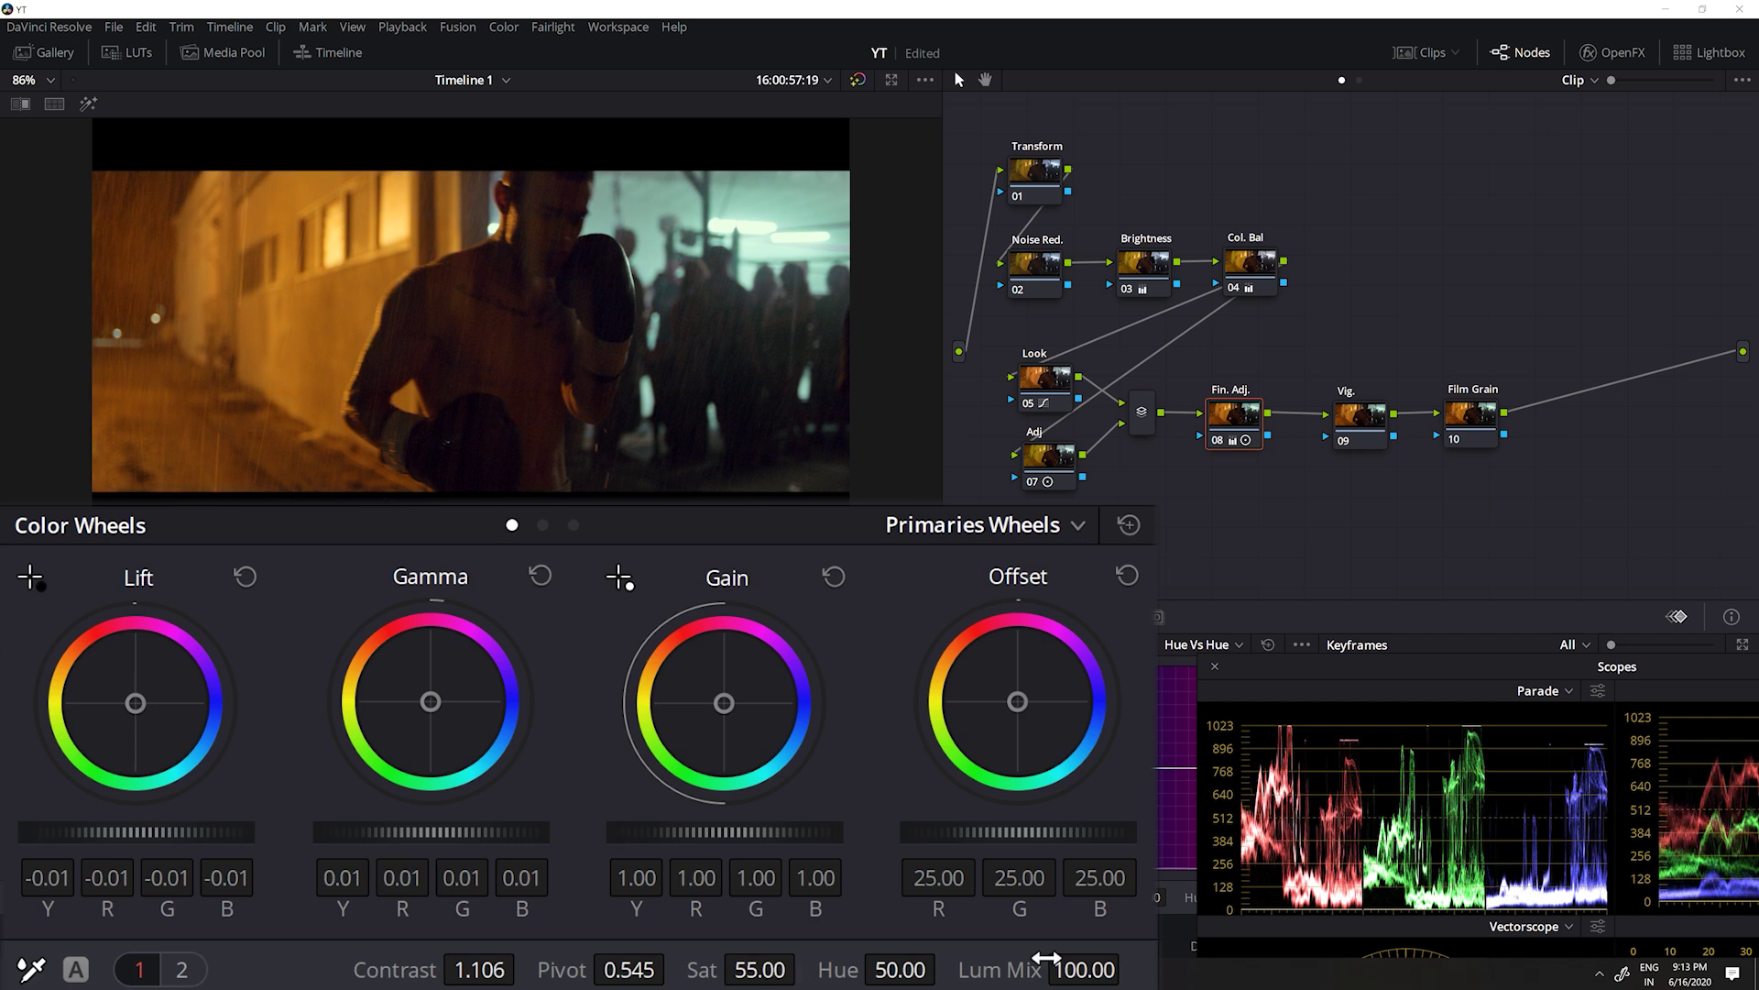
pyautogui.moveTo(1390, 635); pyautogui.dragTo(1219, 388)
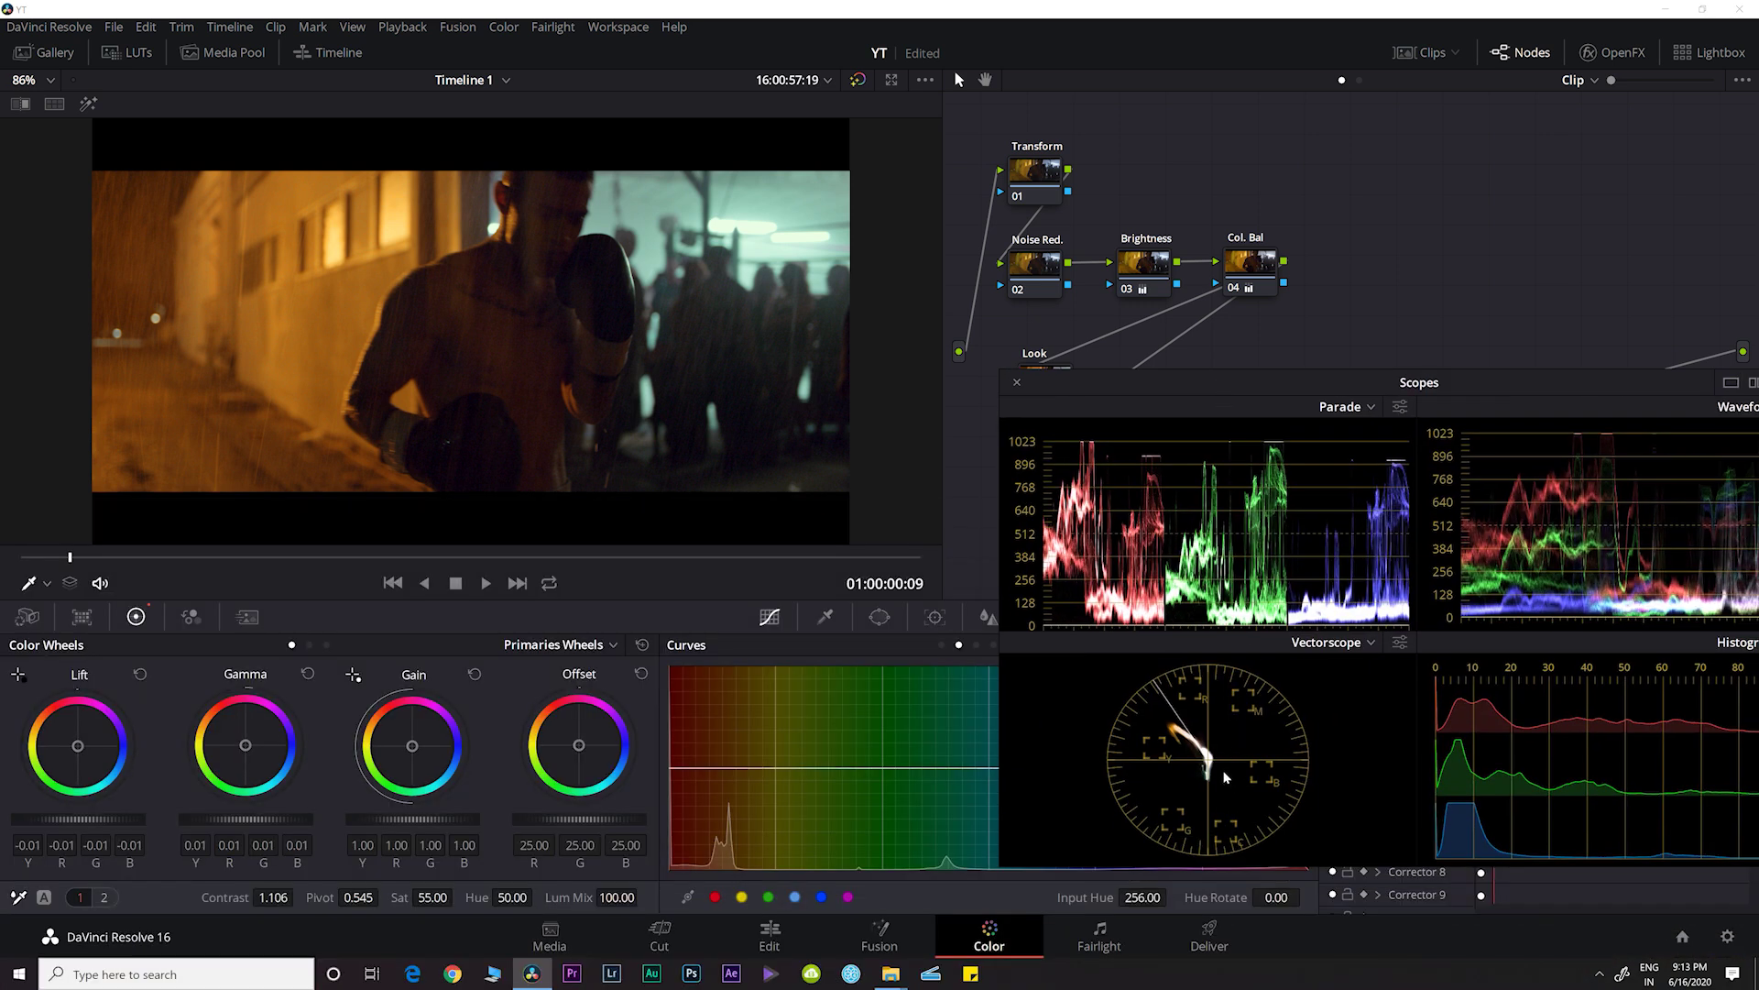
# Step: Retune the Adj node's log midtone balance to −0.08/−0.05/−0.08
pyautogui.moveTo(1207, 398); pyautogui.dragTo(1346, 329)
pyautogui.click(1047, 455)
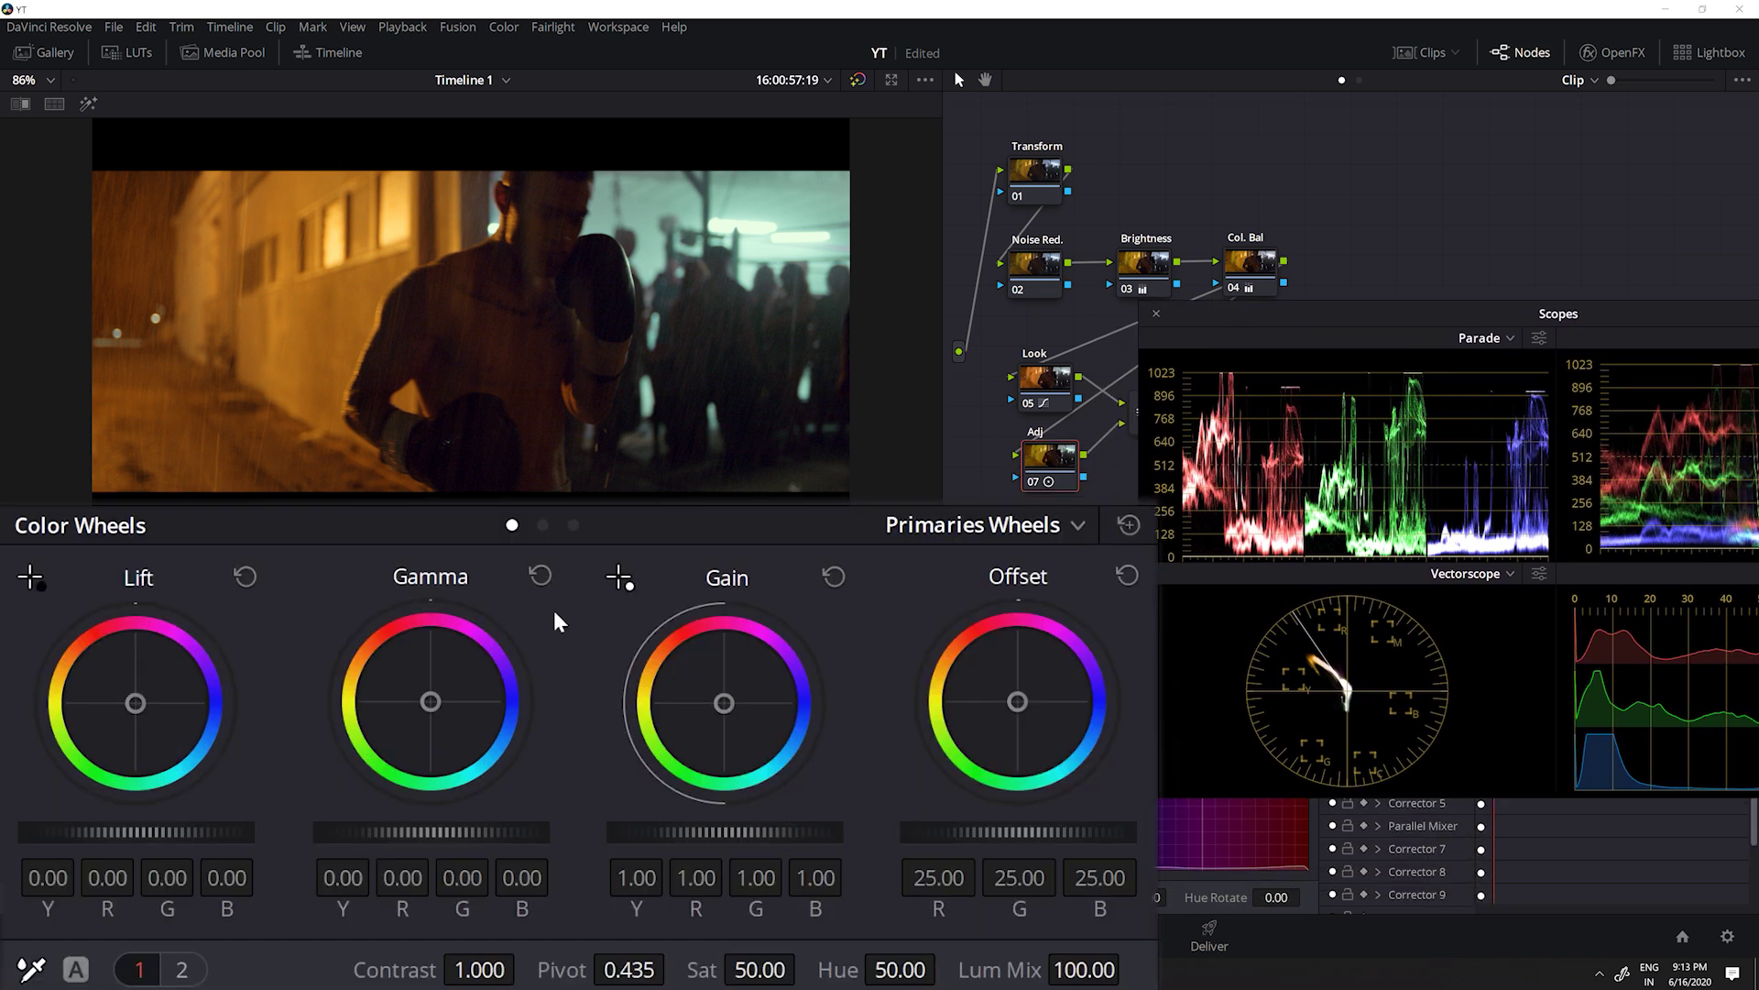
pyautogui.click(573, 524)
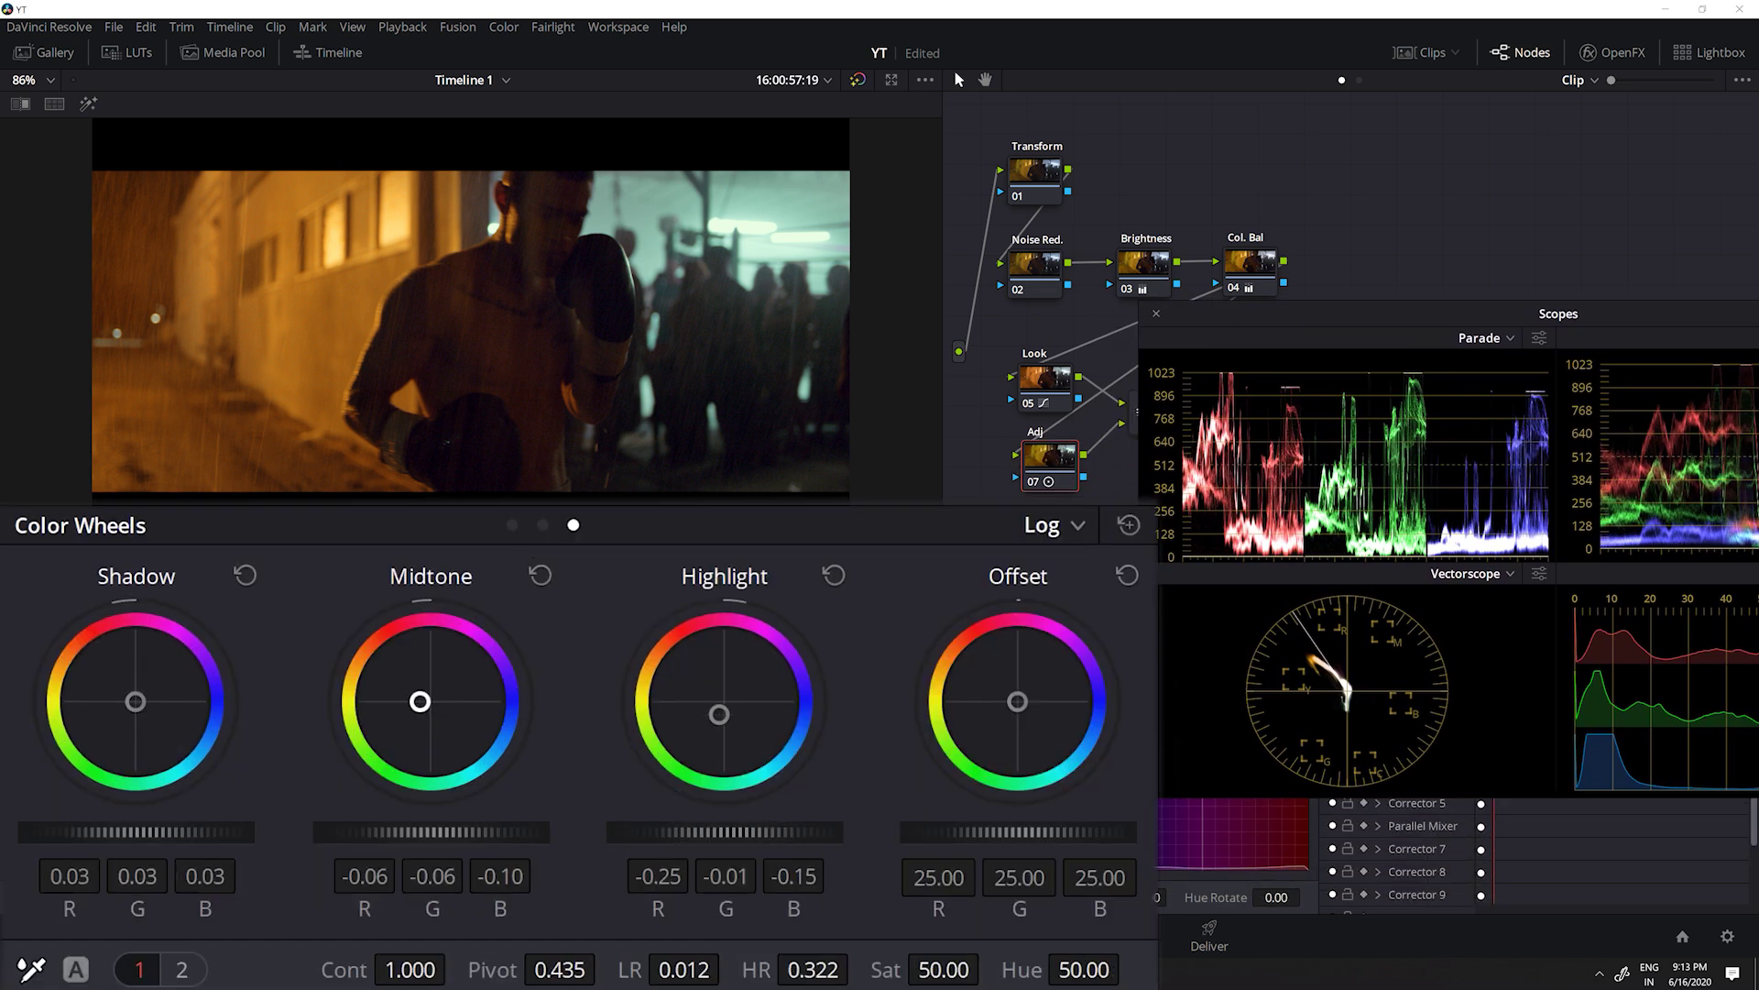
pyautogui.moveTo(419, 701); pyautogui.dragTo(420, 707)
pyautogui.click(512, 525)
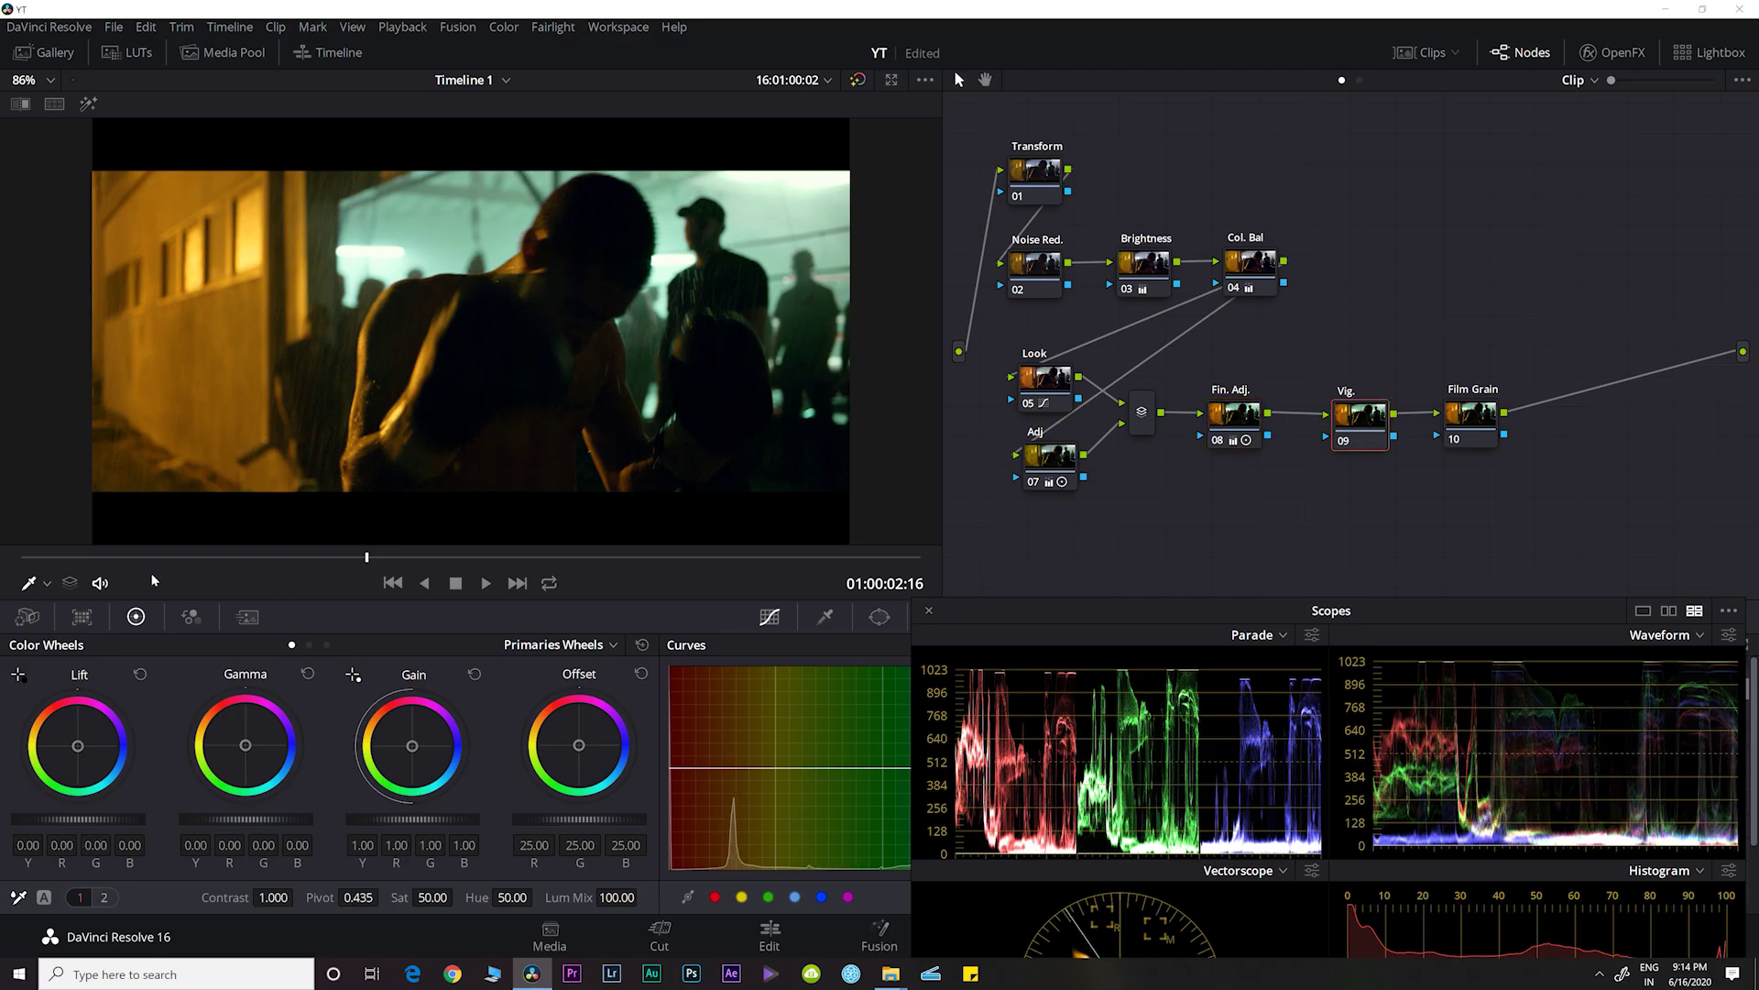
# Step: On the Vig. node, shape a circle window into a tall ellipse around the boxer, then show the tracker
pyautogui.moveTo(133, 559); pyautogui.dragTo(90, 556)
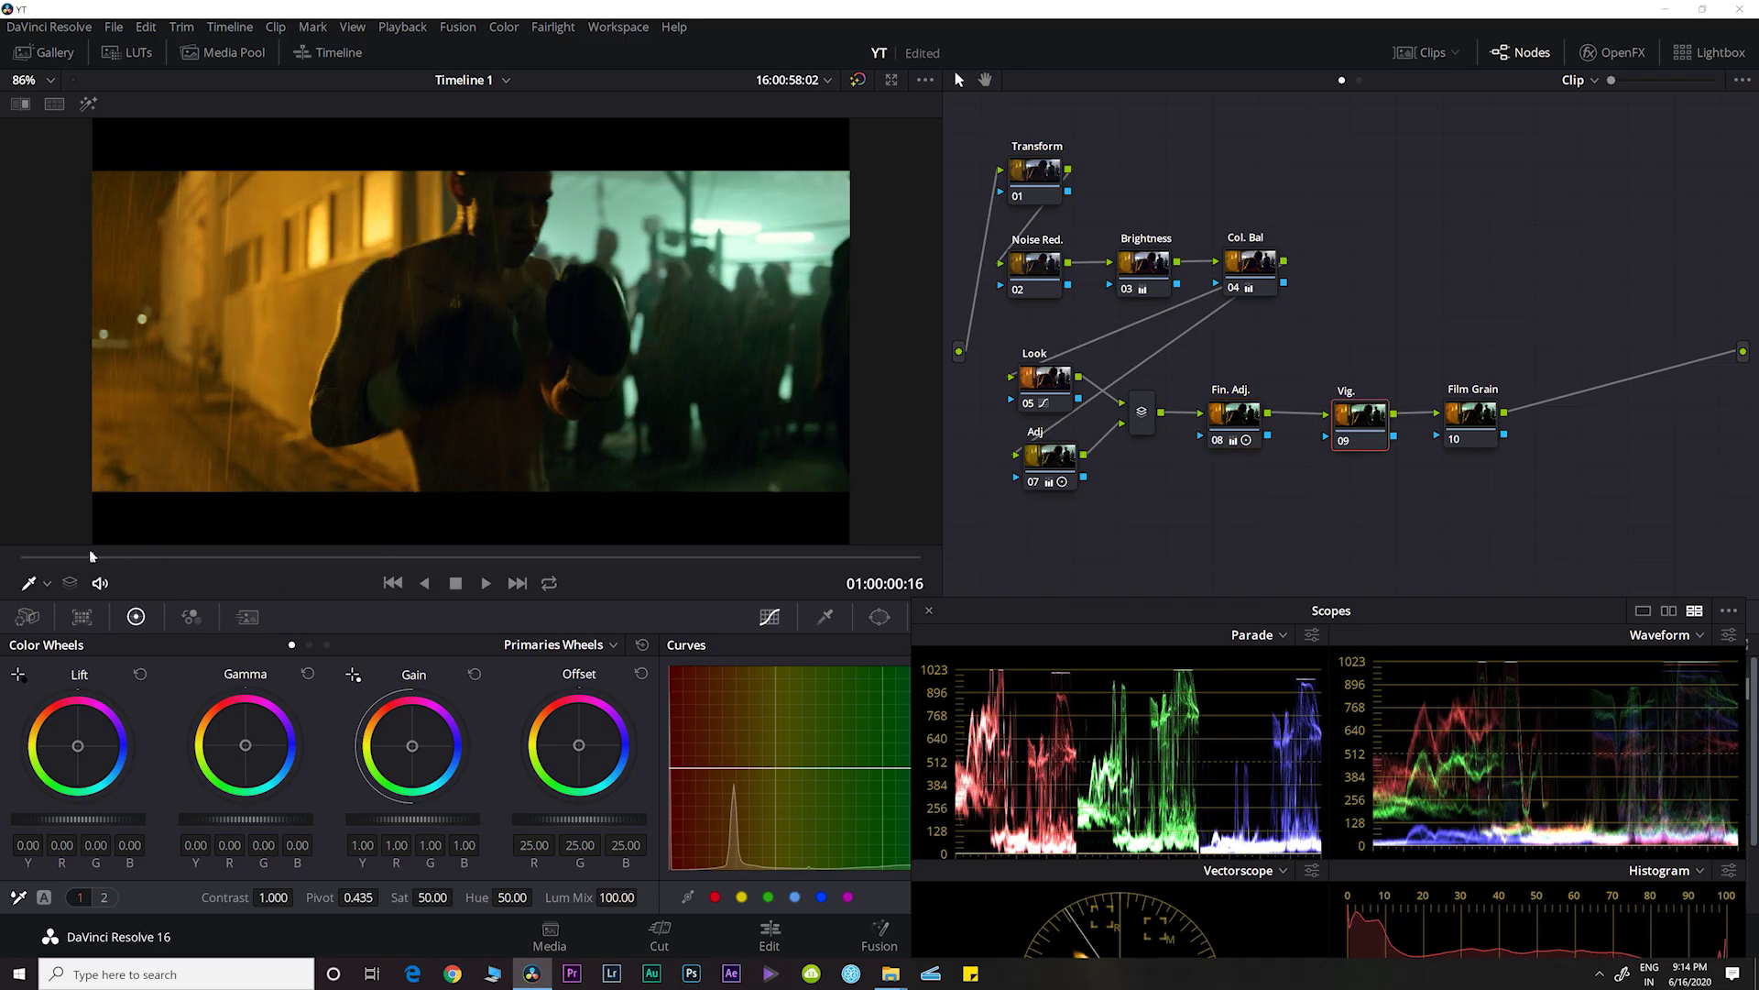
pyautogui.click(883, 533)
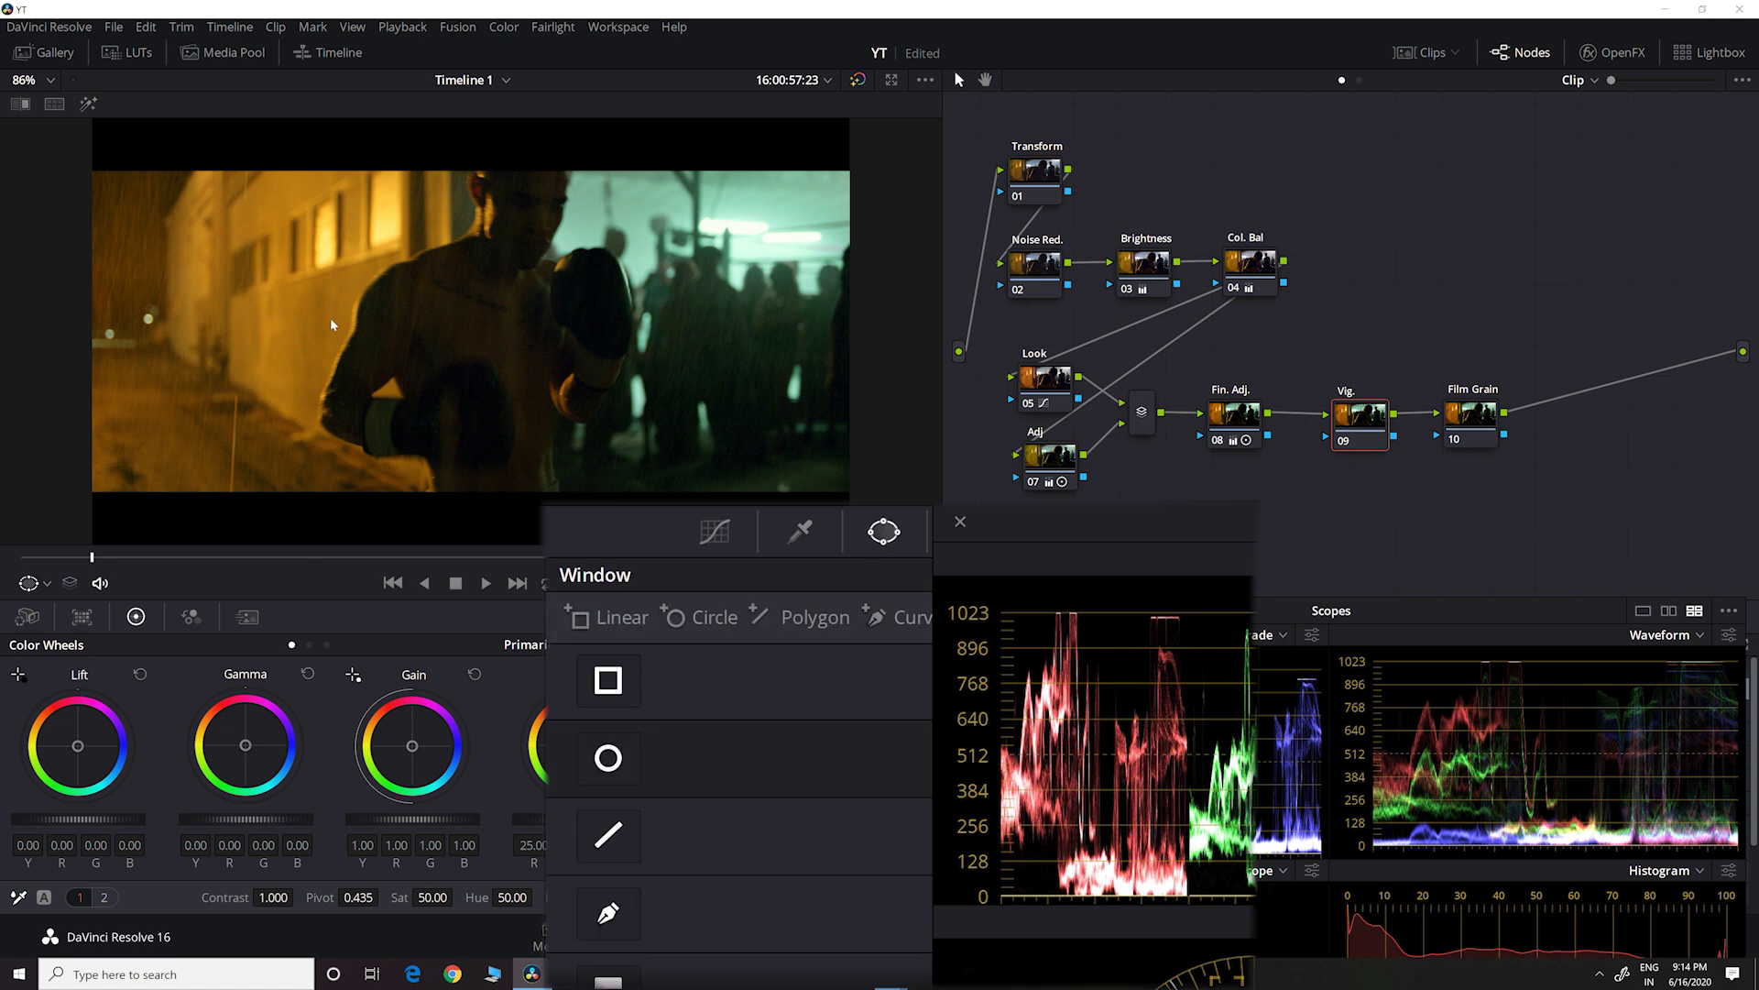
pyautogui.click(604, 756)
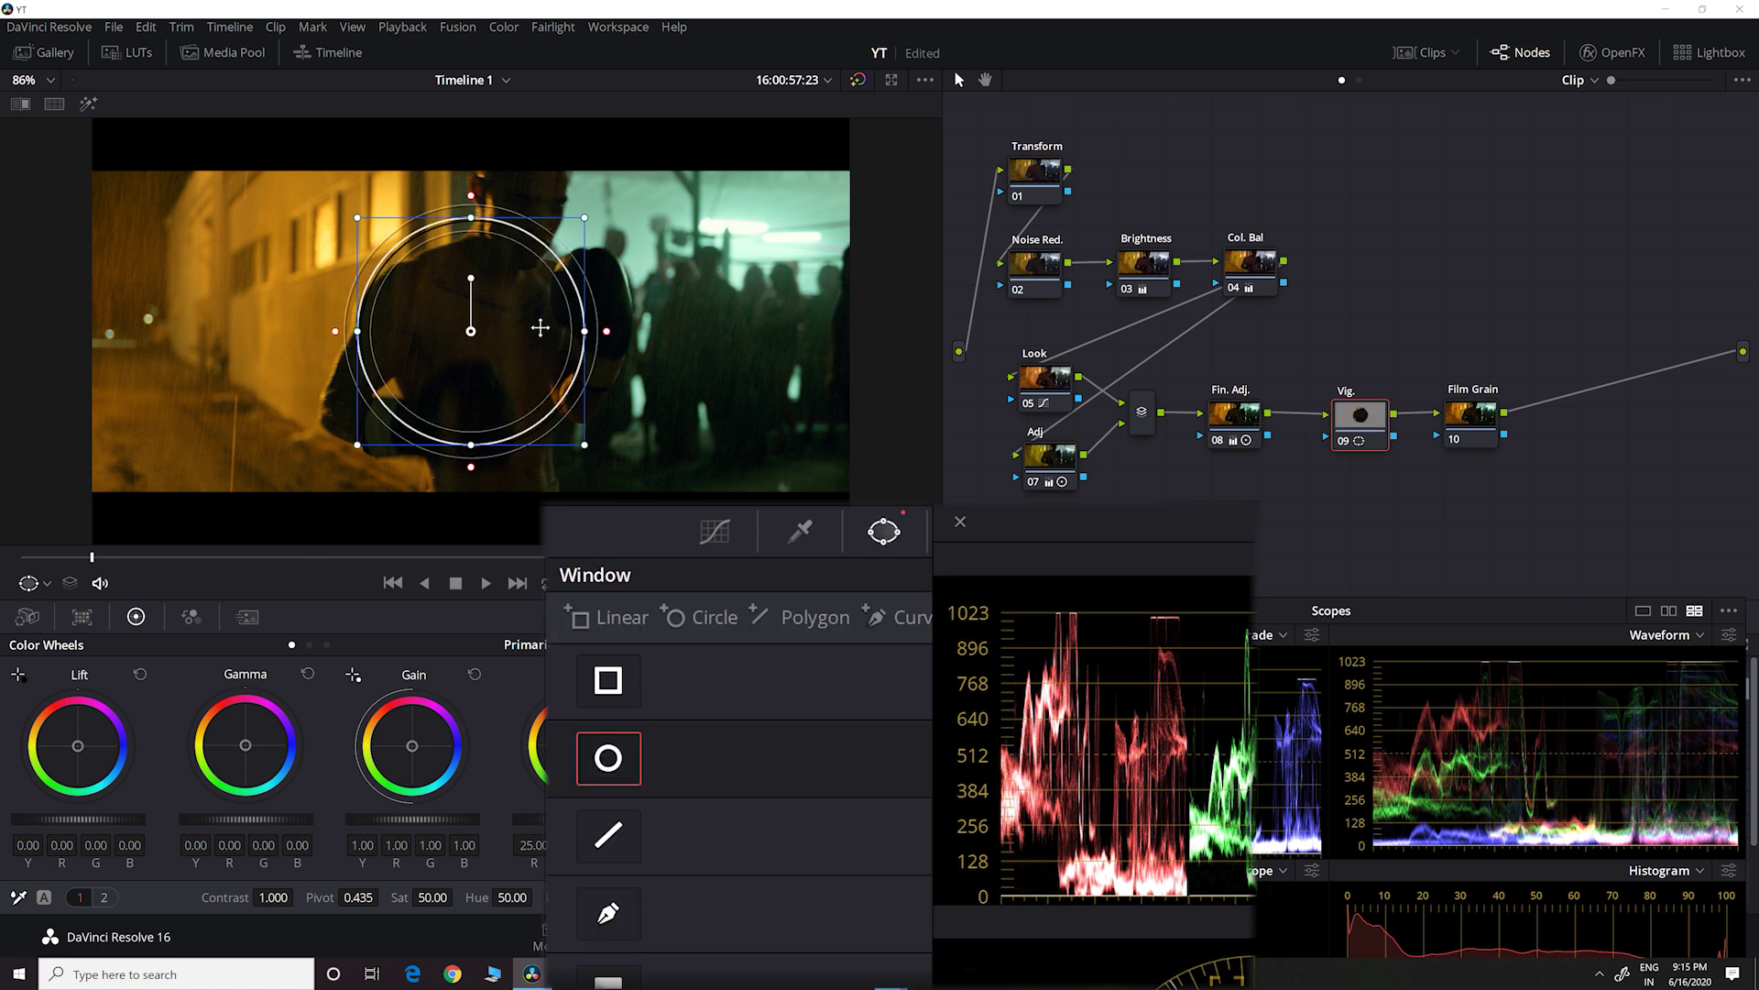
pyautogui.moveTo(523, 316); pyautogui.dragTo(503, 295)
pyautogui.moveTo(504, 411); pyautogui.dragTo(494, 479)
pyautogui.moveTo(611, 330); pyautogui.dragTo(775, 332)
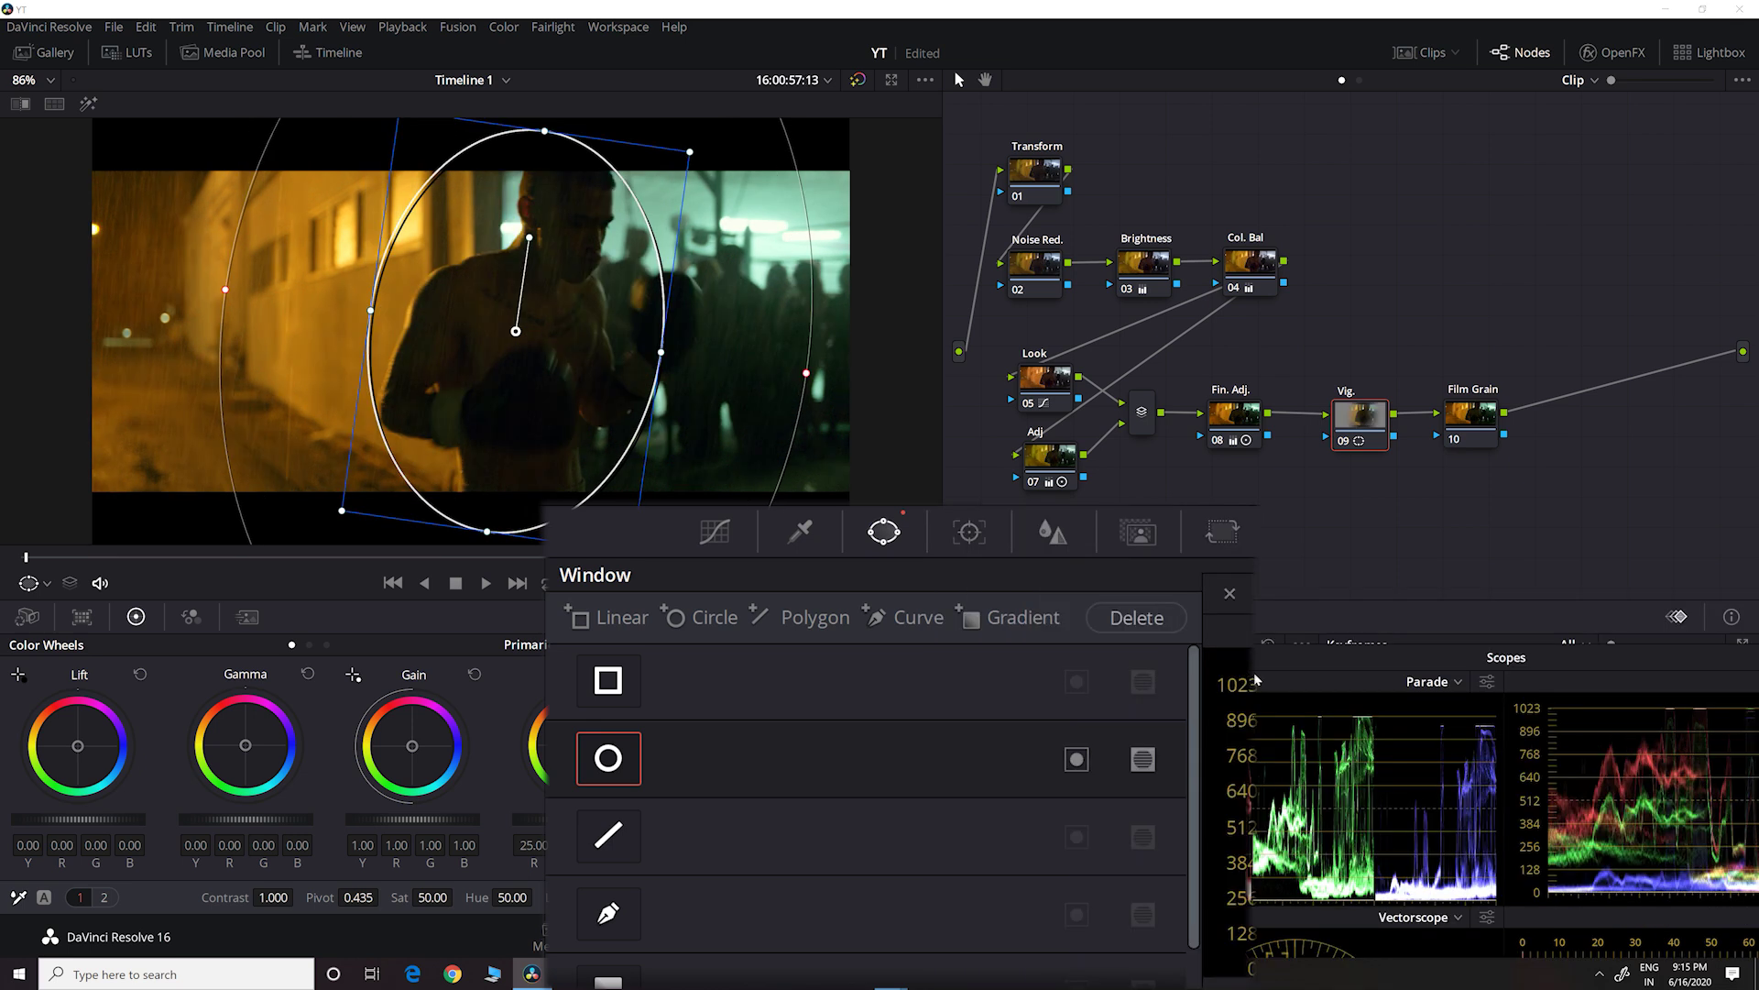
pyautogui.click(969, 532)
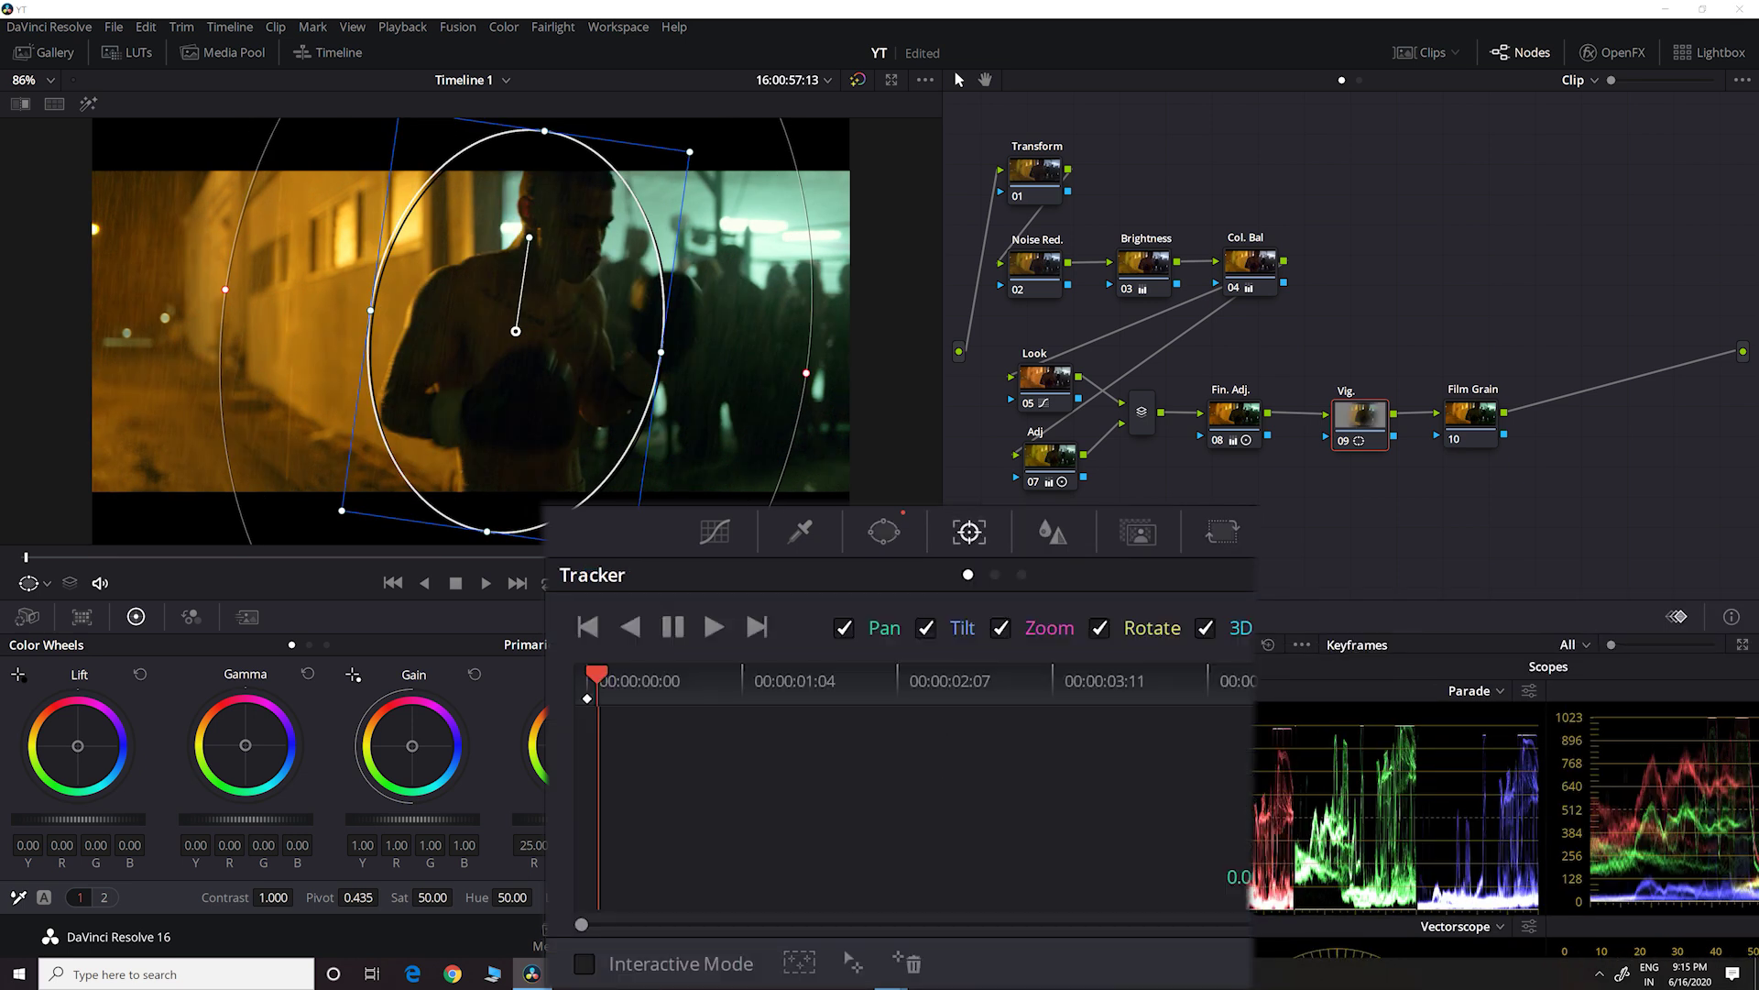
# Step: Track the oval window forward, correct its position on a later frame in Frame mode, and return to the start
pyautogui.hotkey('ctrl', 'shift', 'w')
pyautogui.click(714, 627)
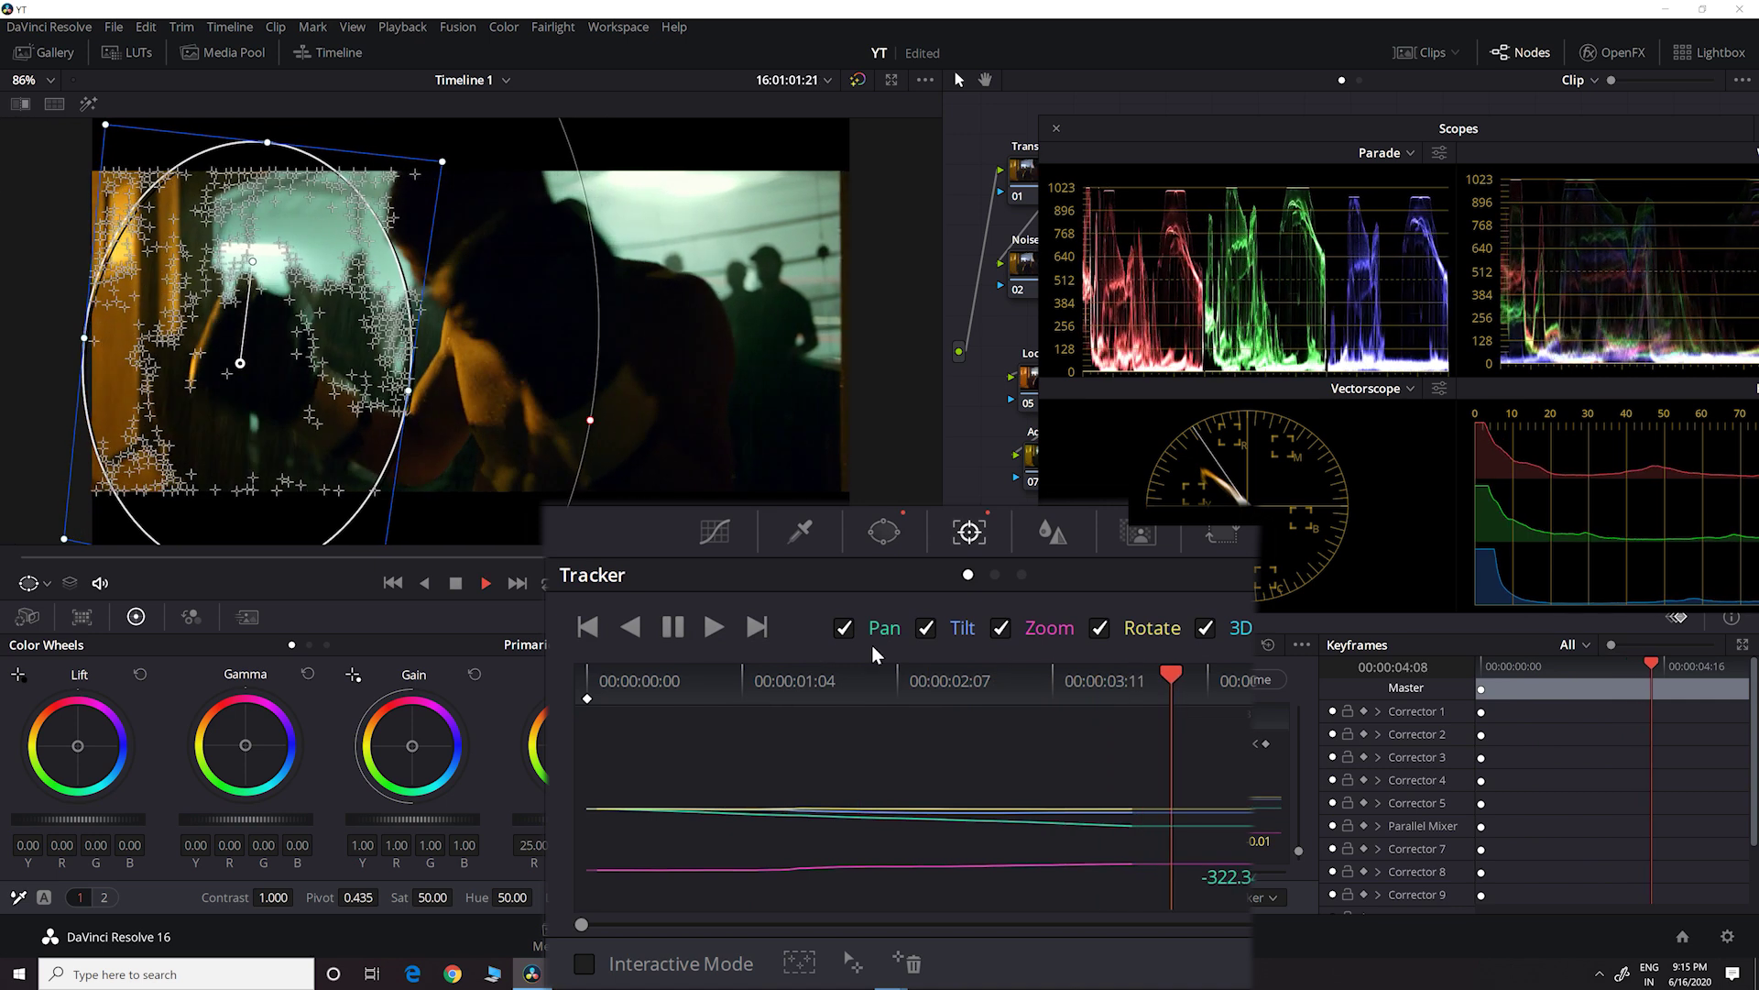
pyautogui.click(800, 689)
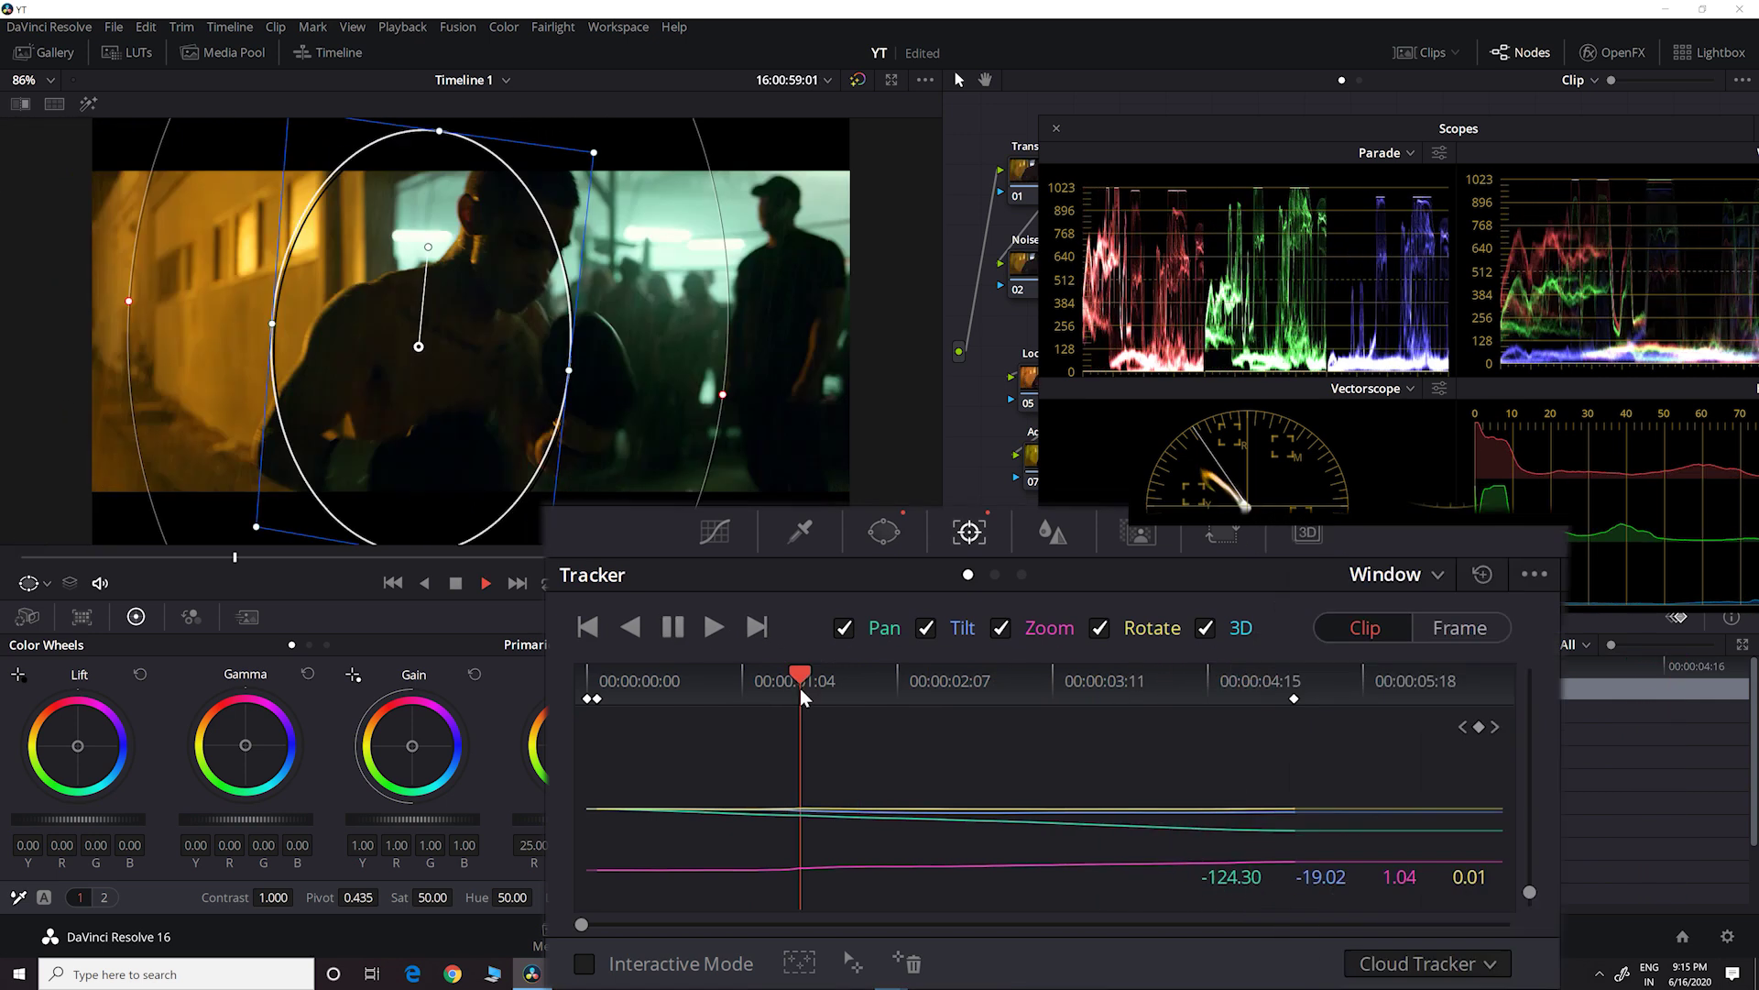
pyautogui.click(1463, 638)
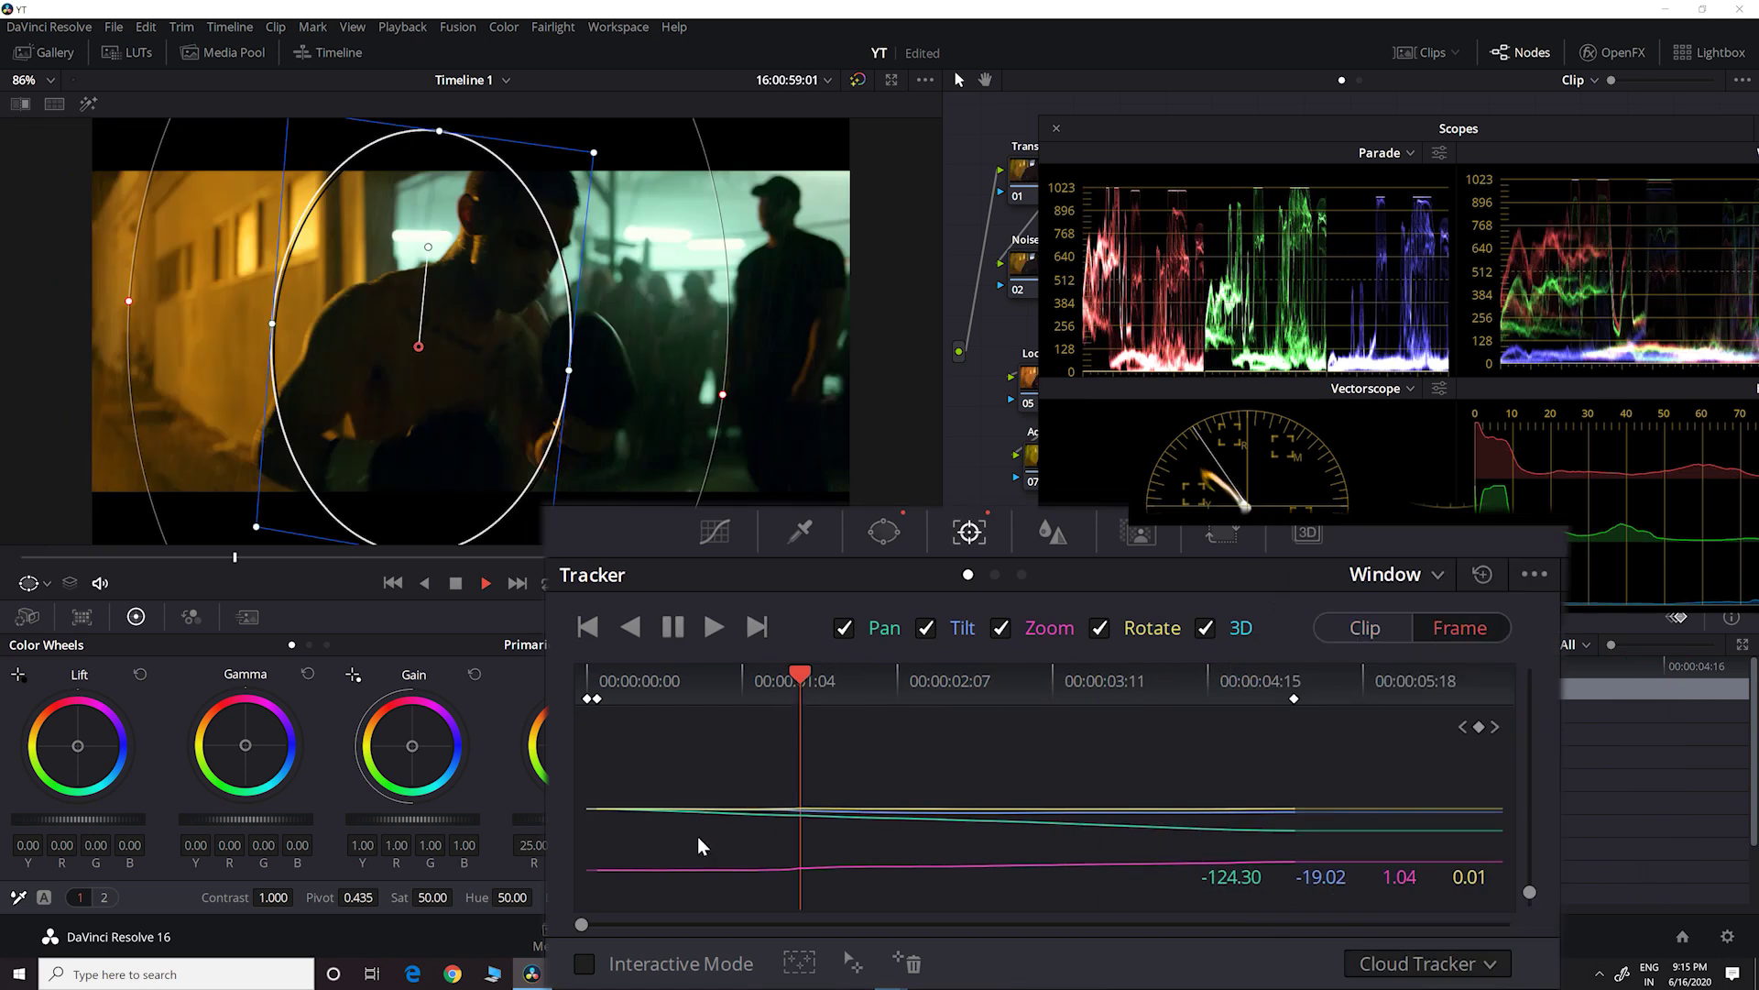
pyautogui.moveTo(318, 560); pyautogui.dragTo(323, 561)
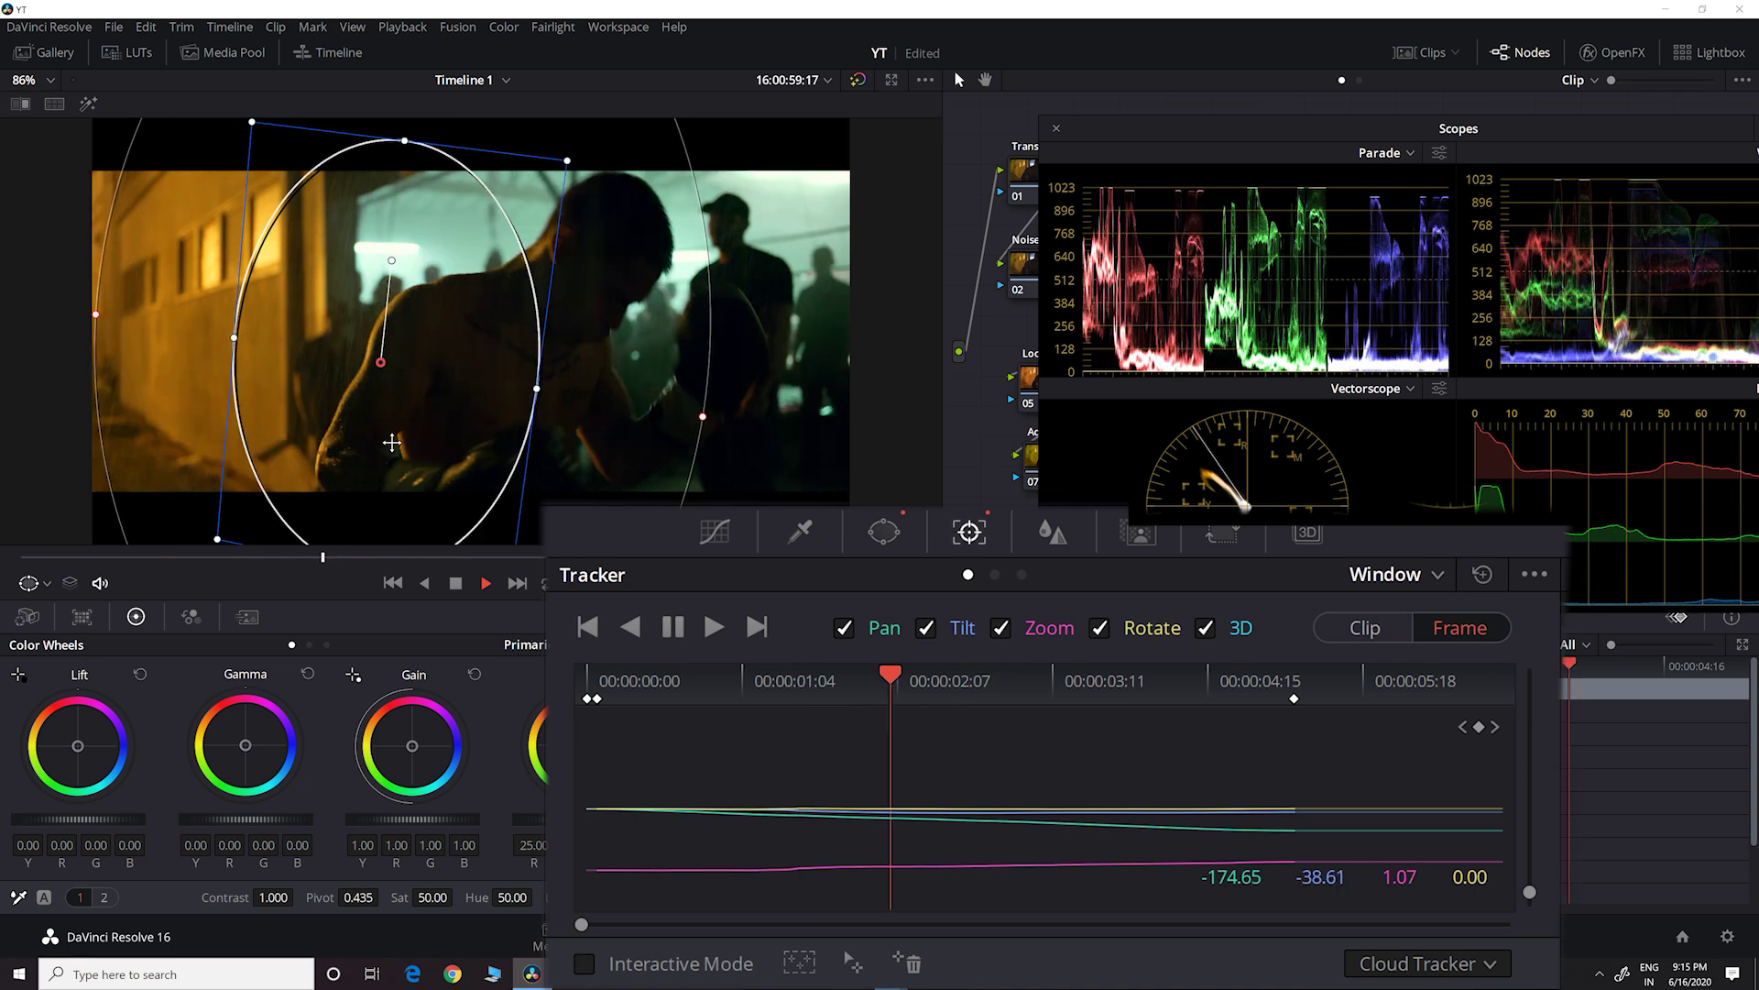
pyautogui.moveTo(394, 443); pyautogui.dragTo(496, 435)
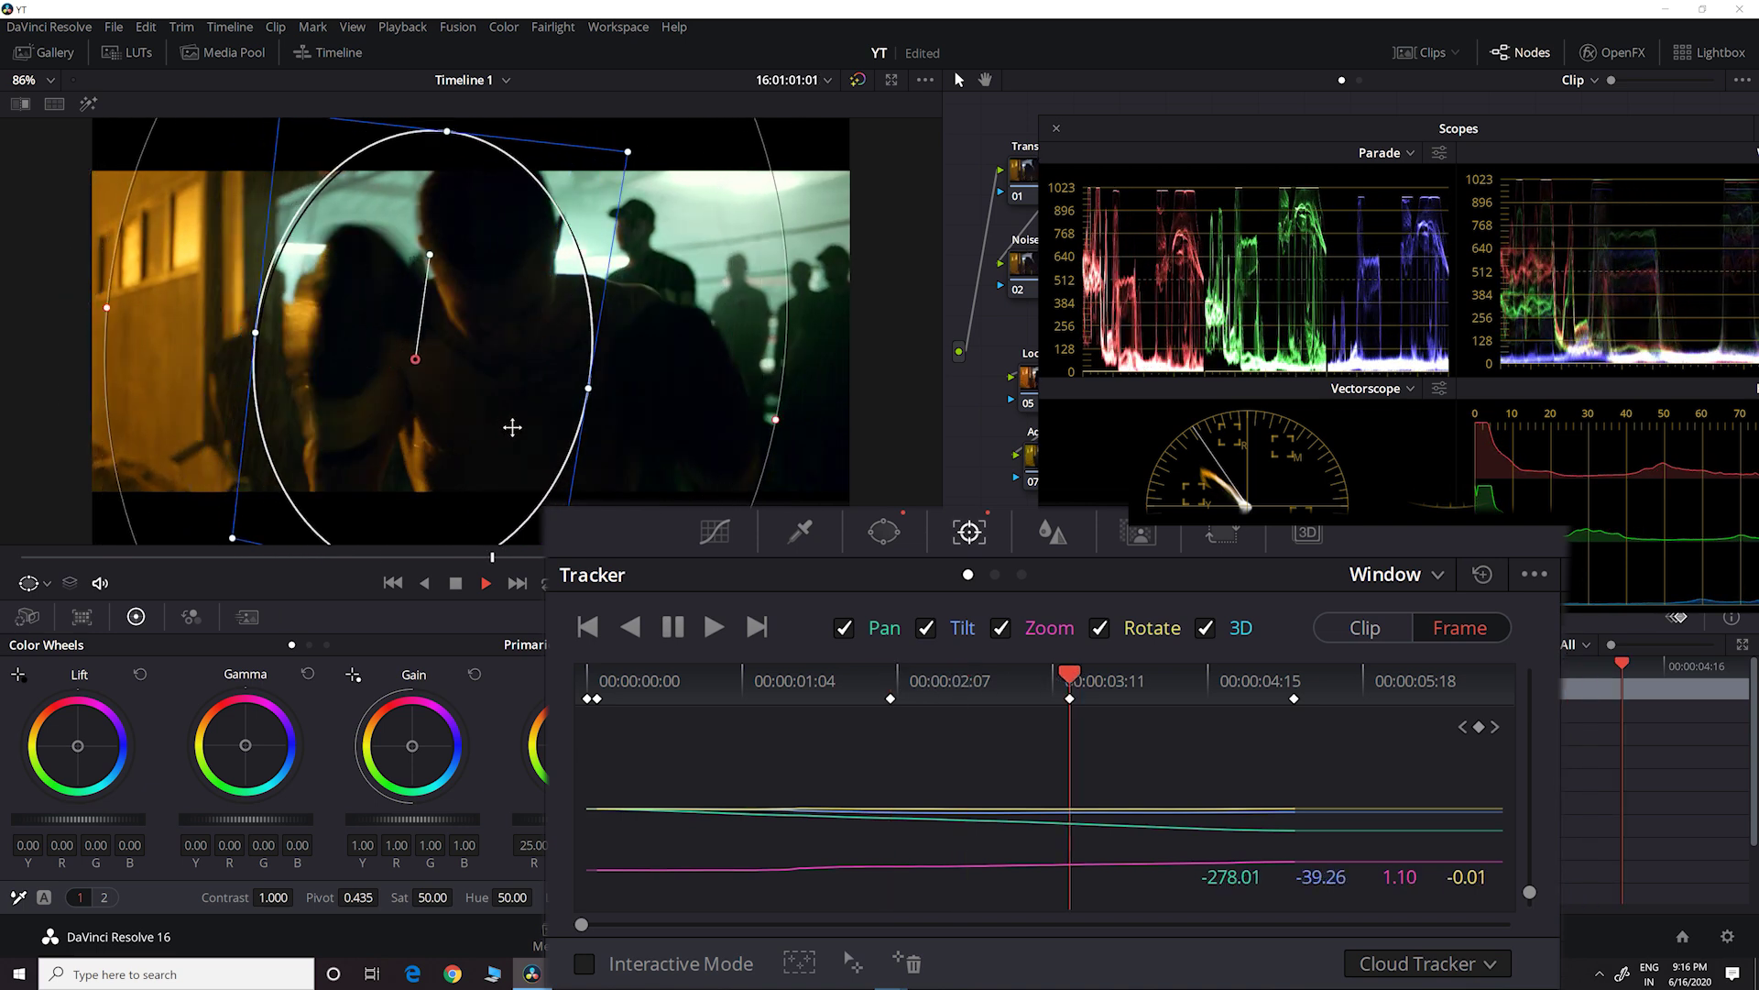
pyautogui.moveTo(1080, 676); pyautogui.dragTo(614, 658)
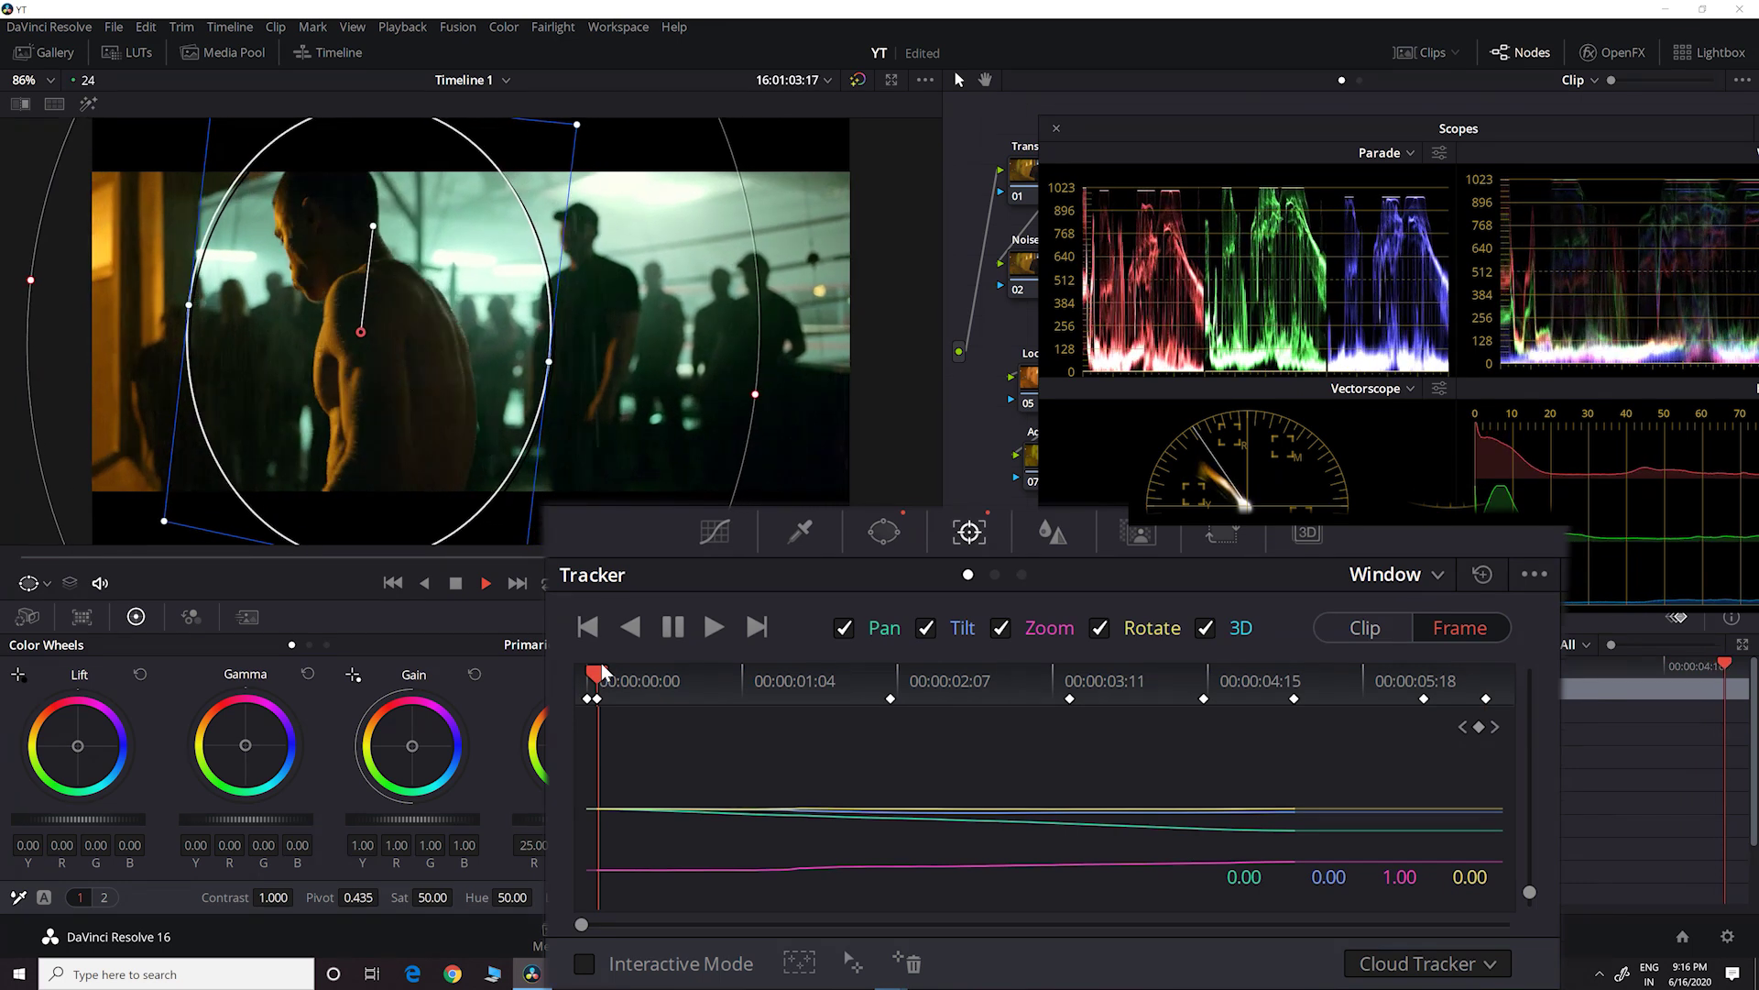
pyautogui.press('space')
# Step: Invert the Vig. node's oval window and lower Gamma to -0.06 to darken the frame edges
pyautogui.click(731, 548)
pyautogui.click(875, 542)
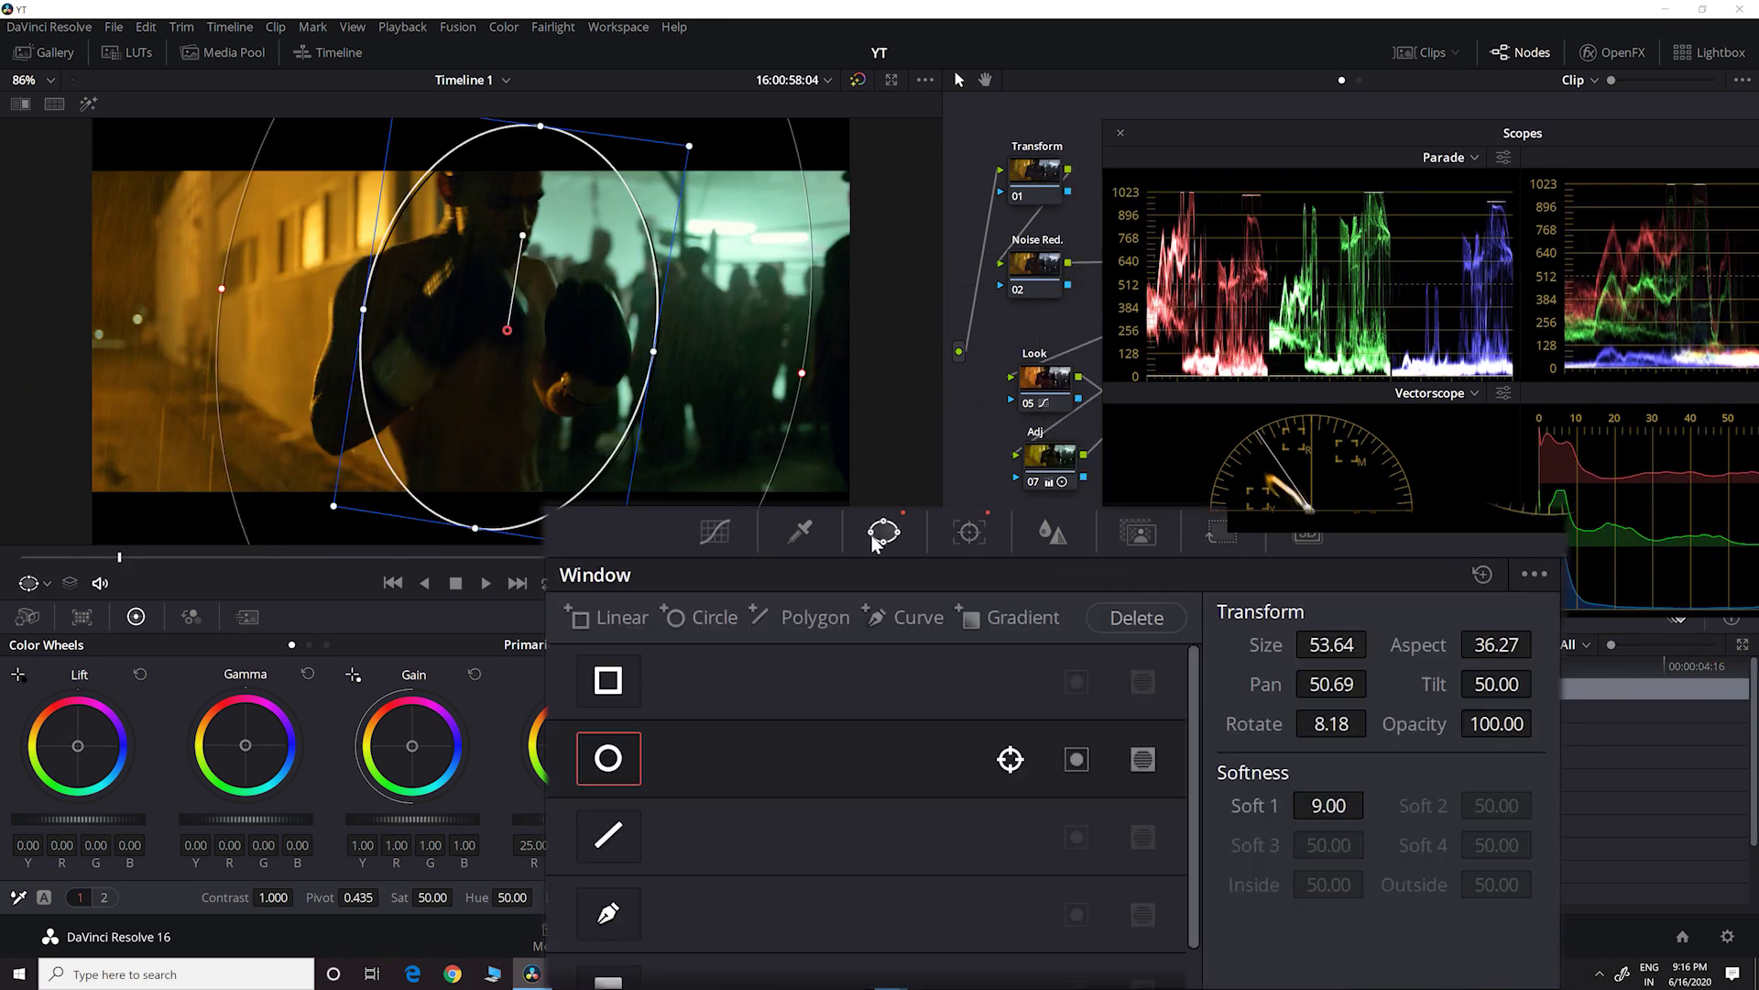
pyautogui.click(1077, 761)
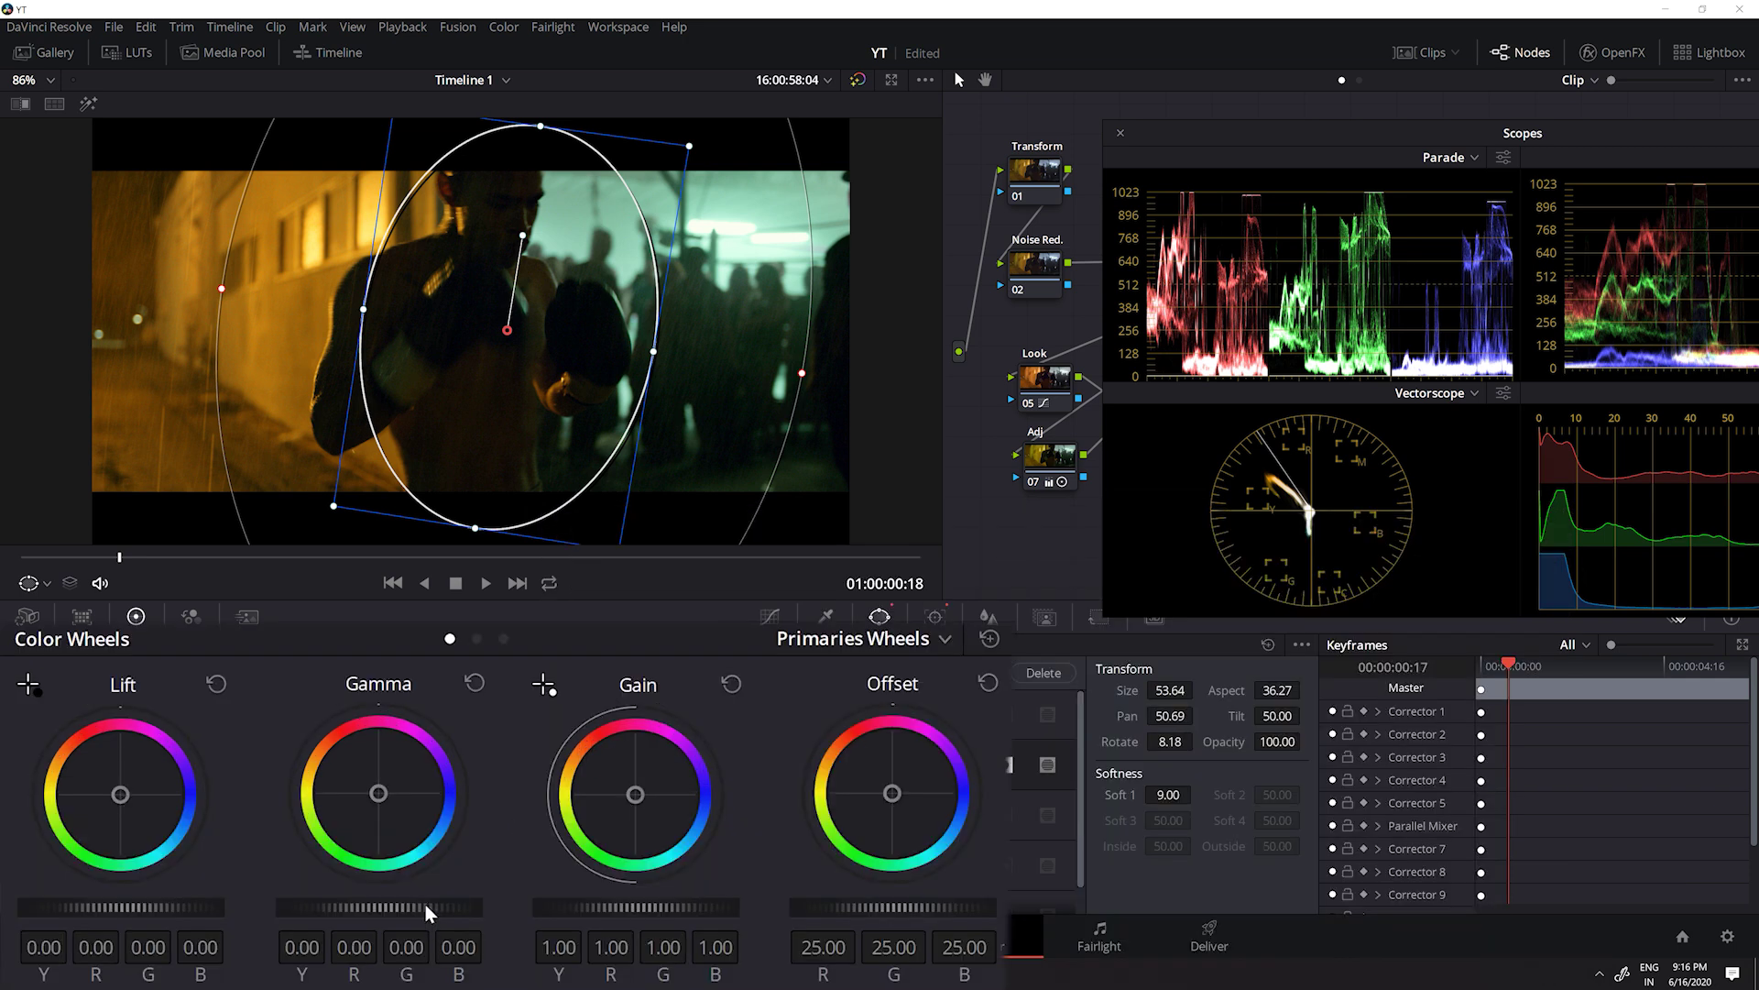
pyautogui.moveTo(280, 818); pyautogui.dragTo(277, 818)
pyautogui.moveTo(426, 904); pyautogui.dragTo(424, 903)
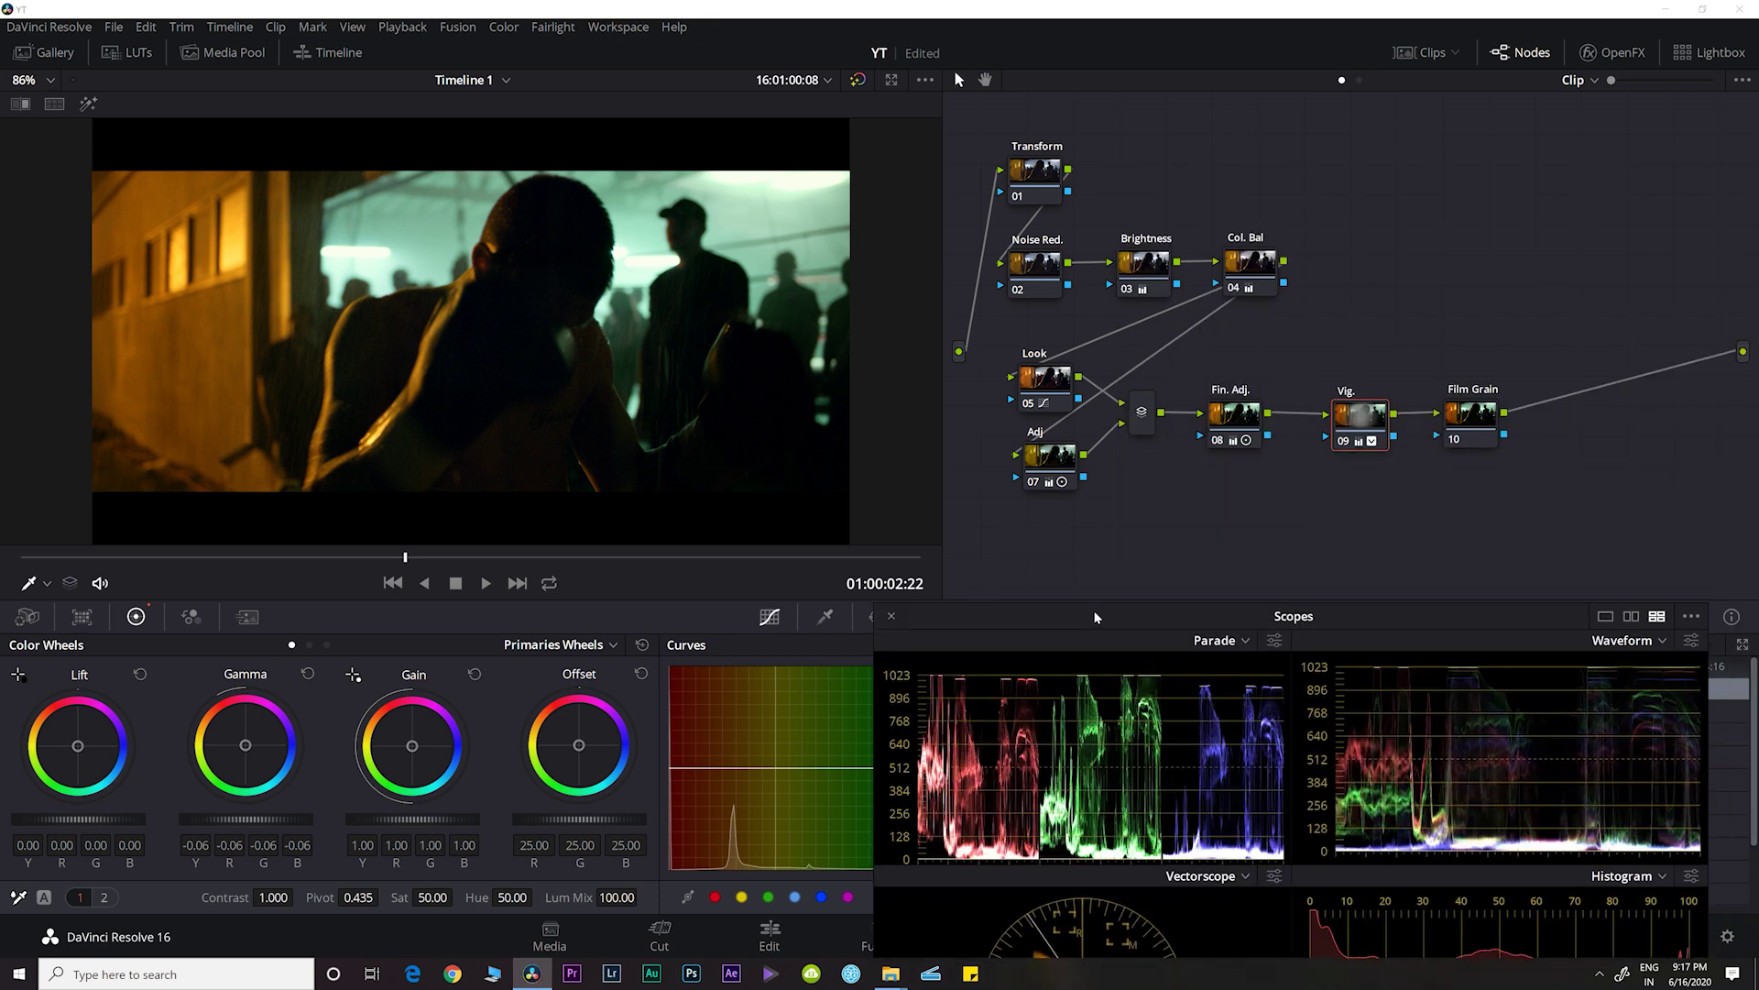
pyautogui.moveTo(1095, 617); pyautogui.dragTo(1260, 534)
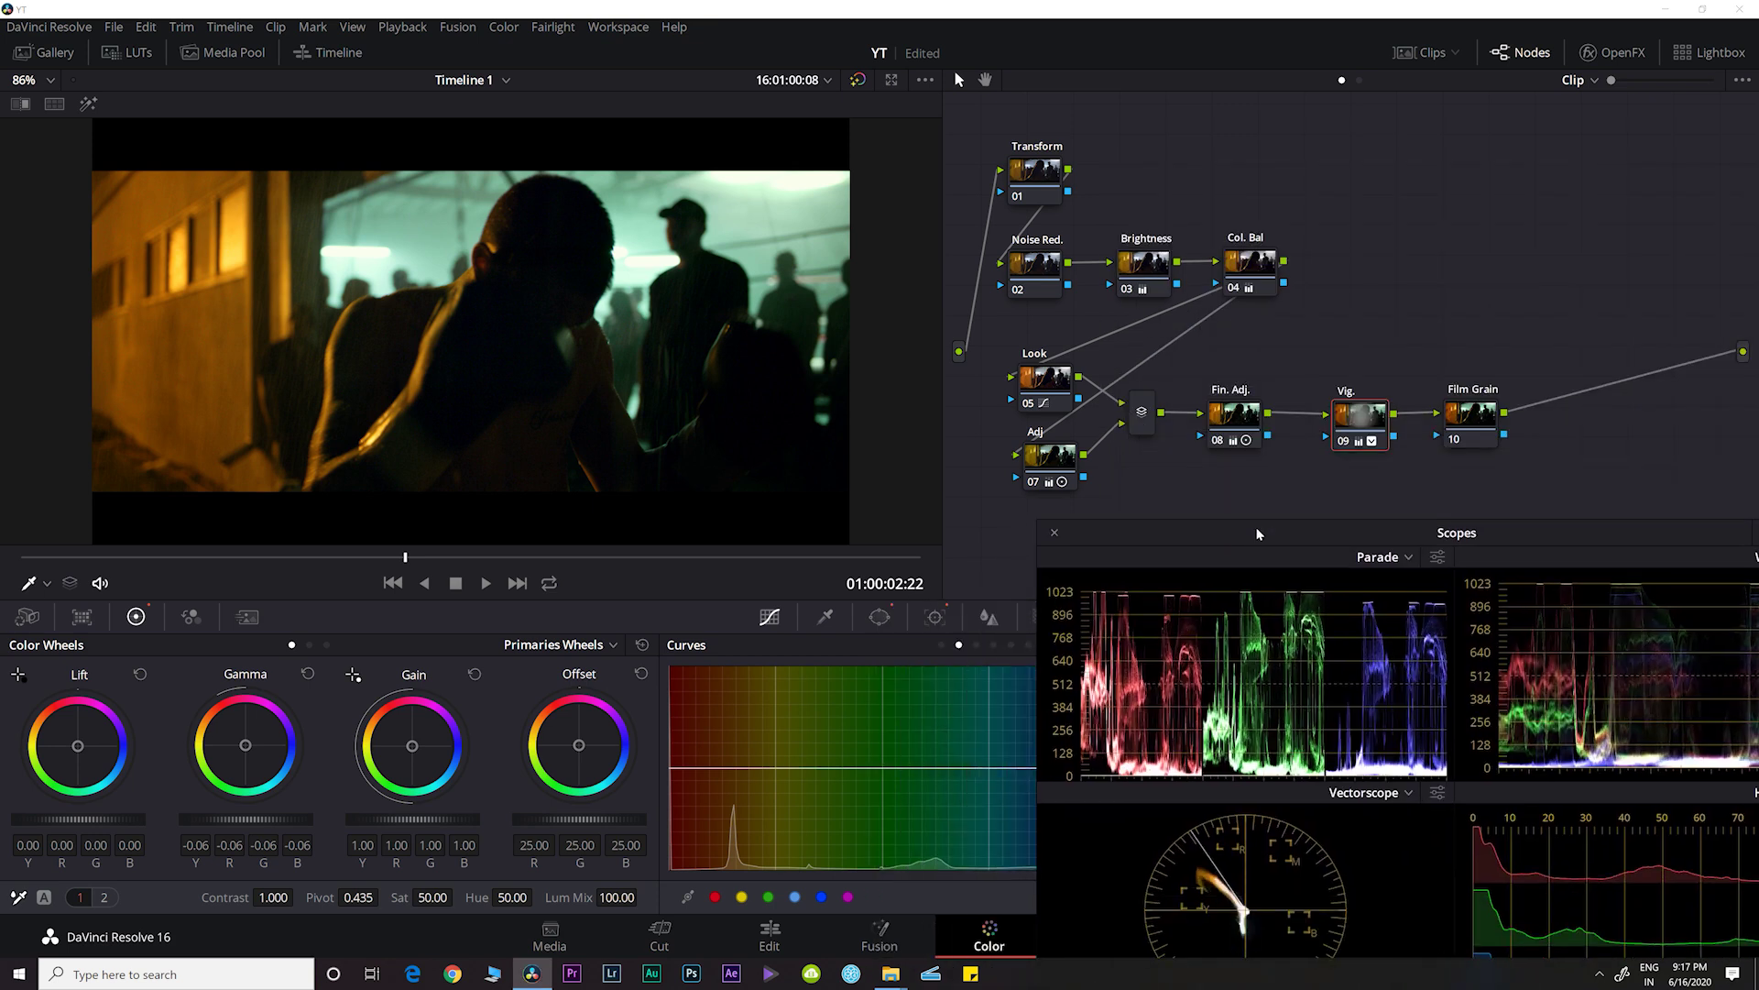
# Step: On the Noise Red. node, set temporal noise reduction to 3 frames
pyautogui.click(1457, 417)
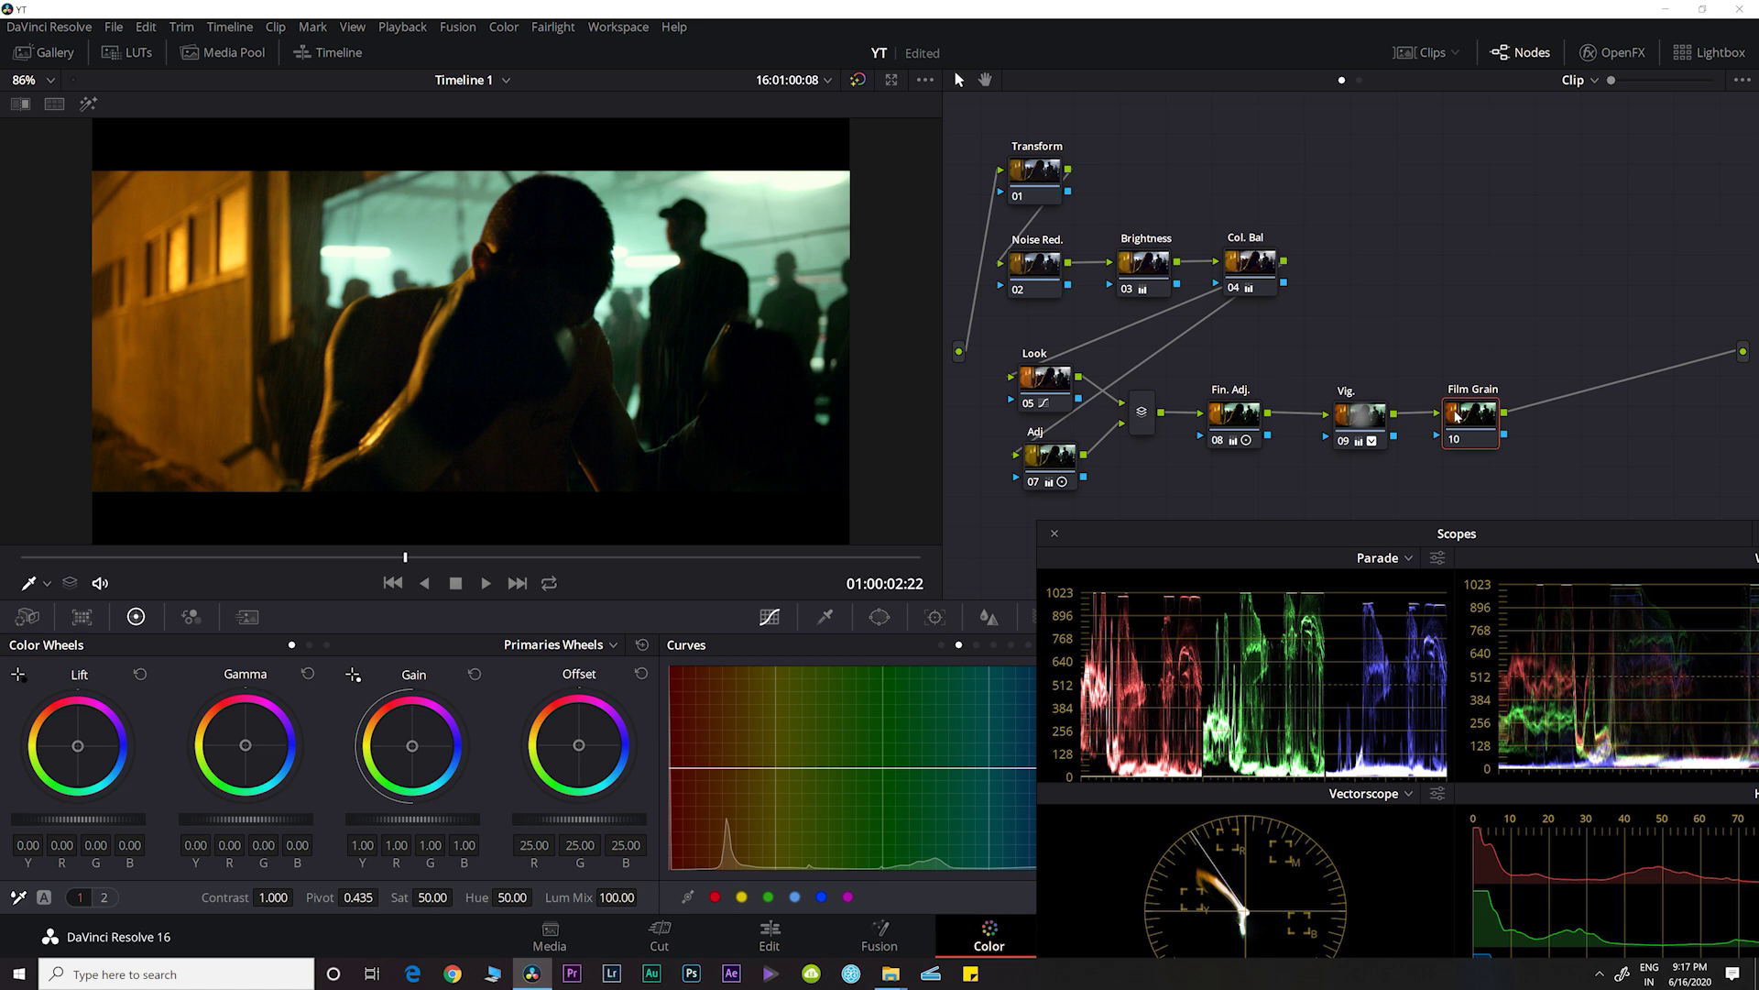
pyautogui.click(1031, 272)
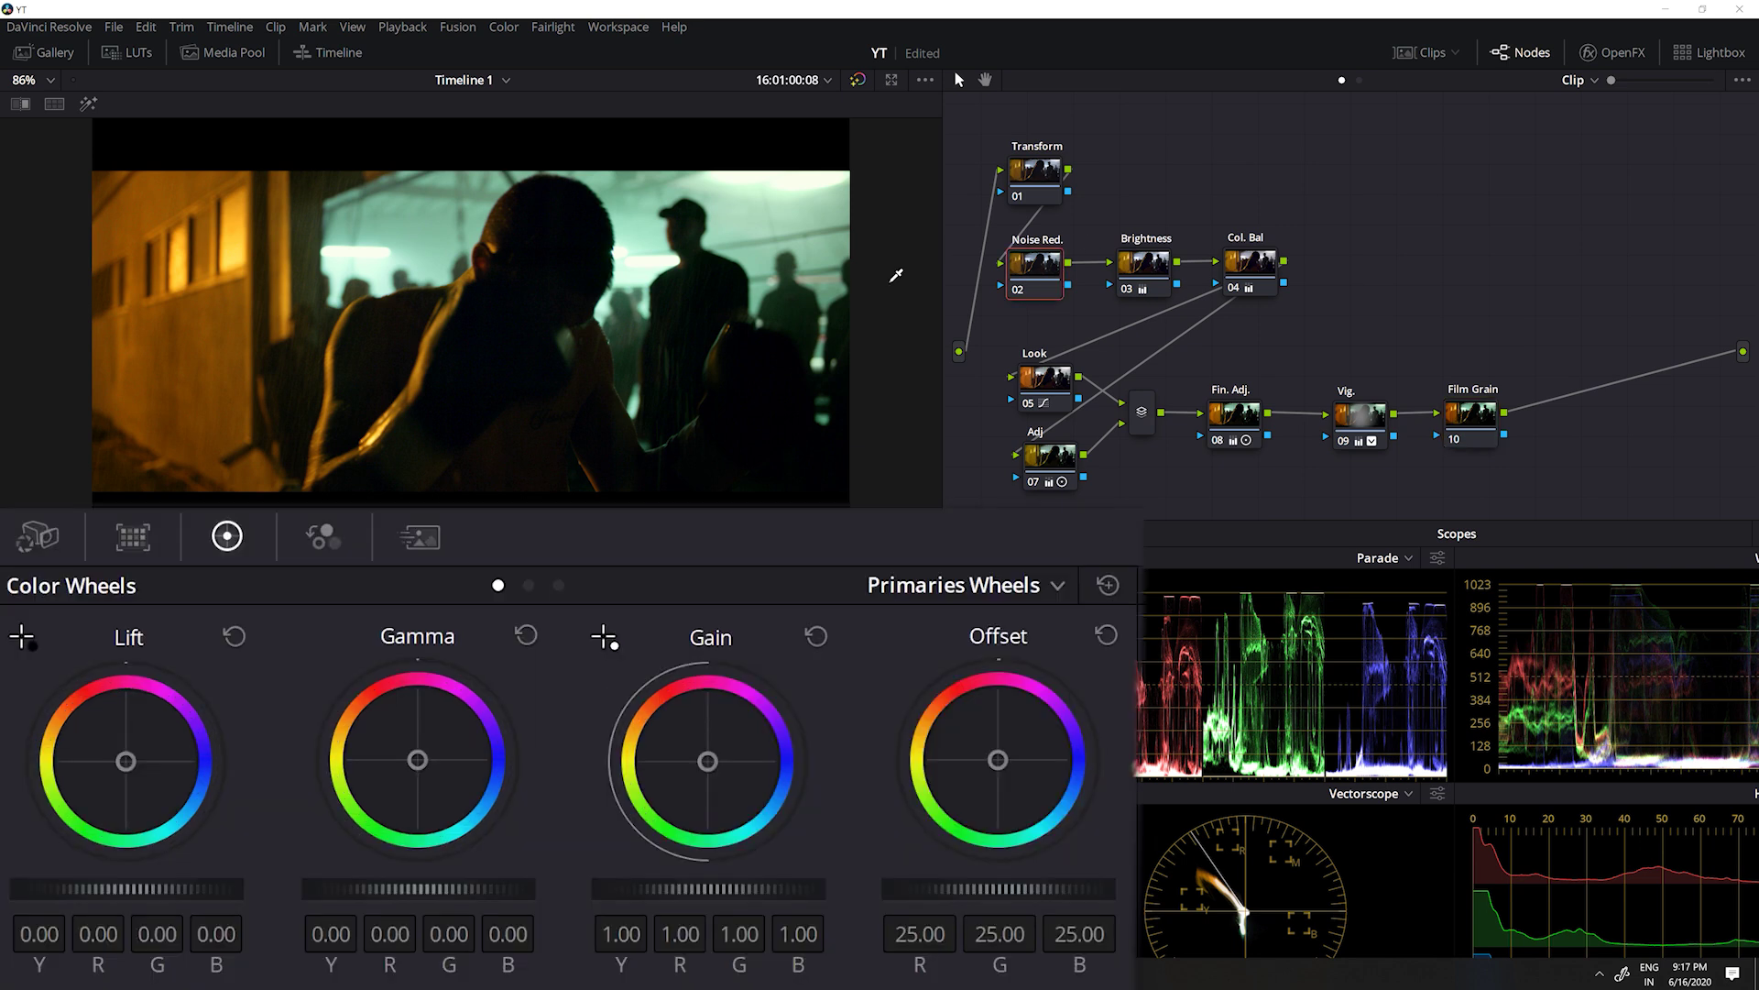
pyautogui.click(420, 537)
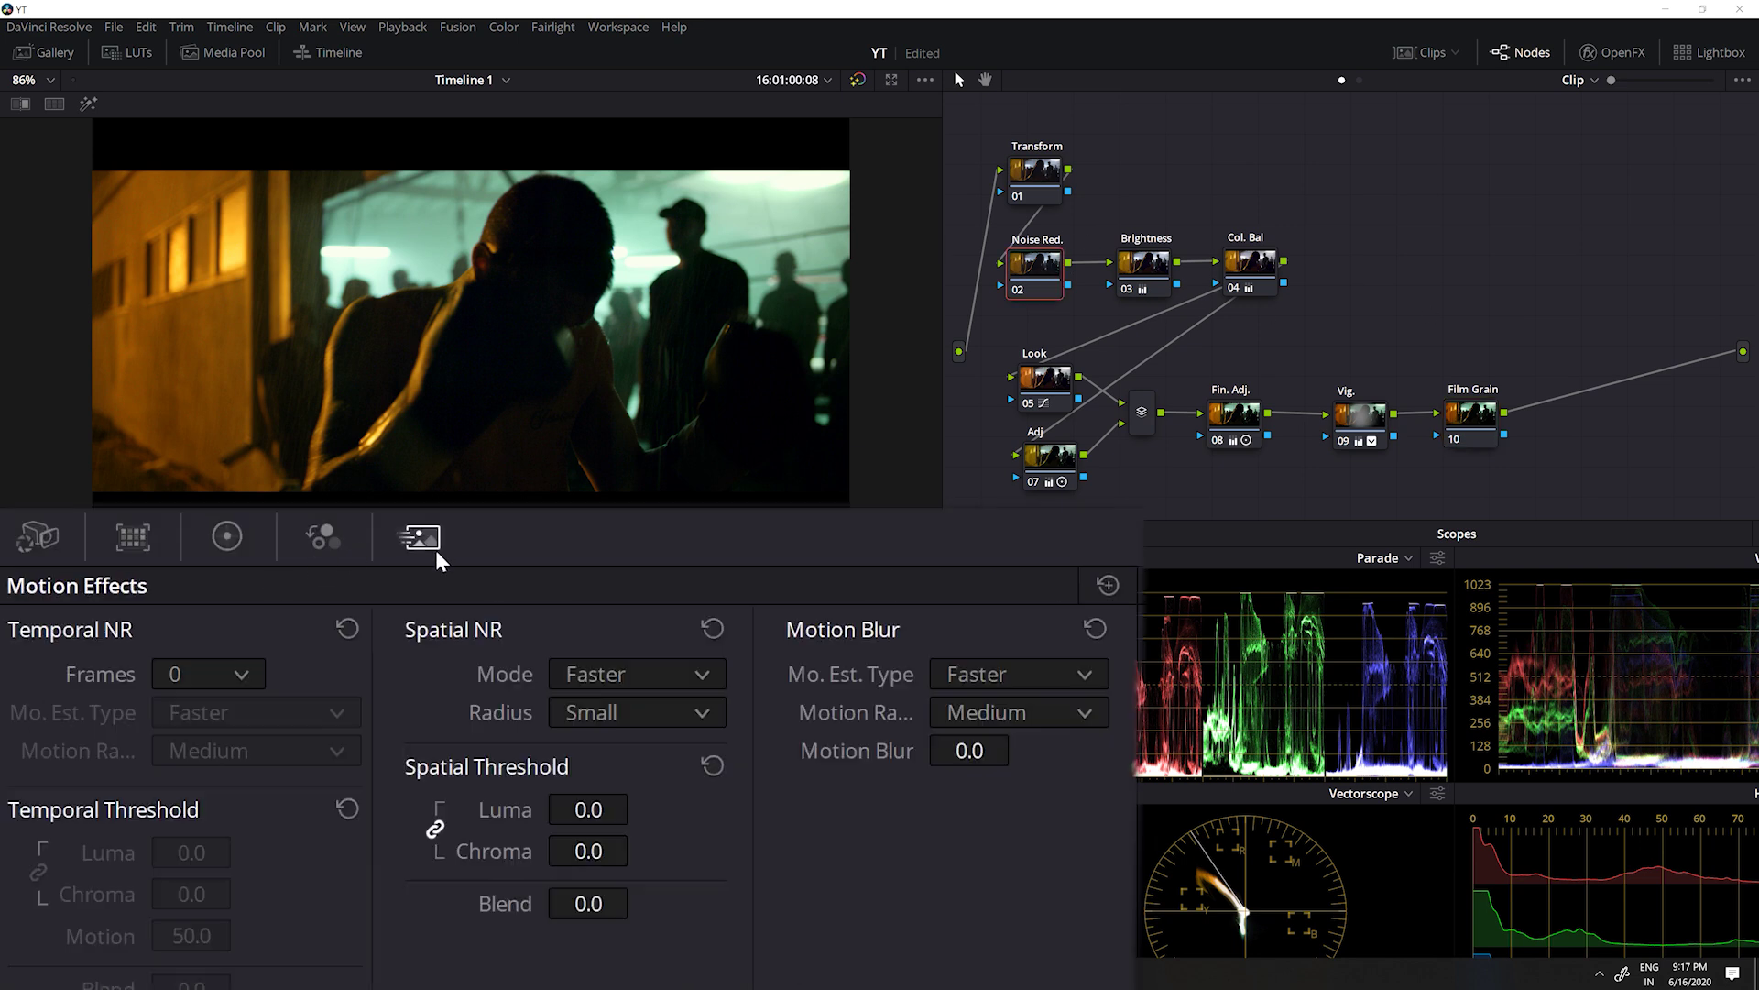
pyautogui.click(240, 675)
pyautogui.click(192, 816)
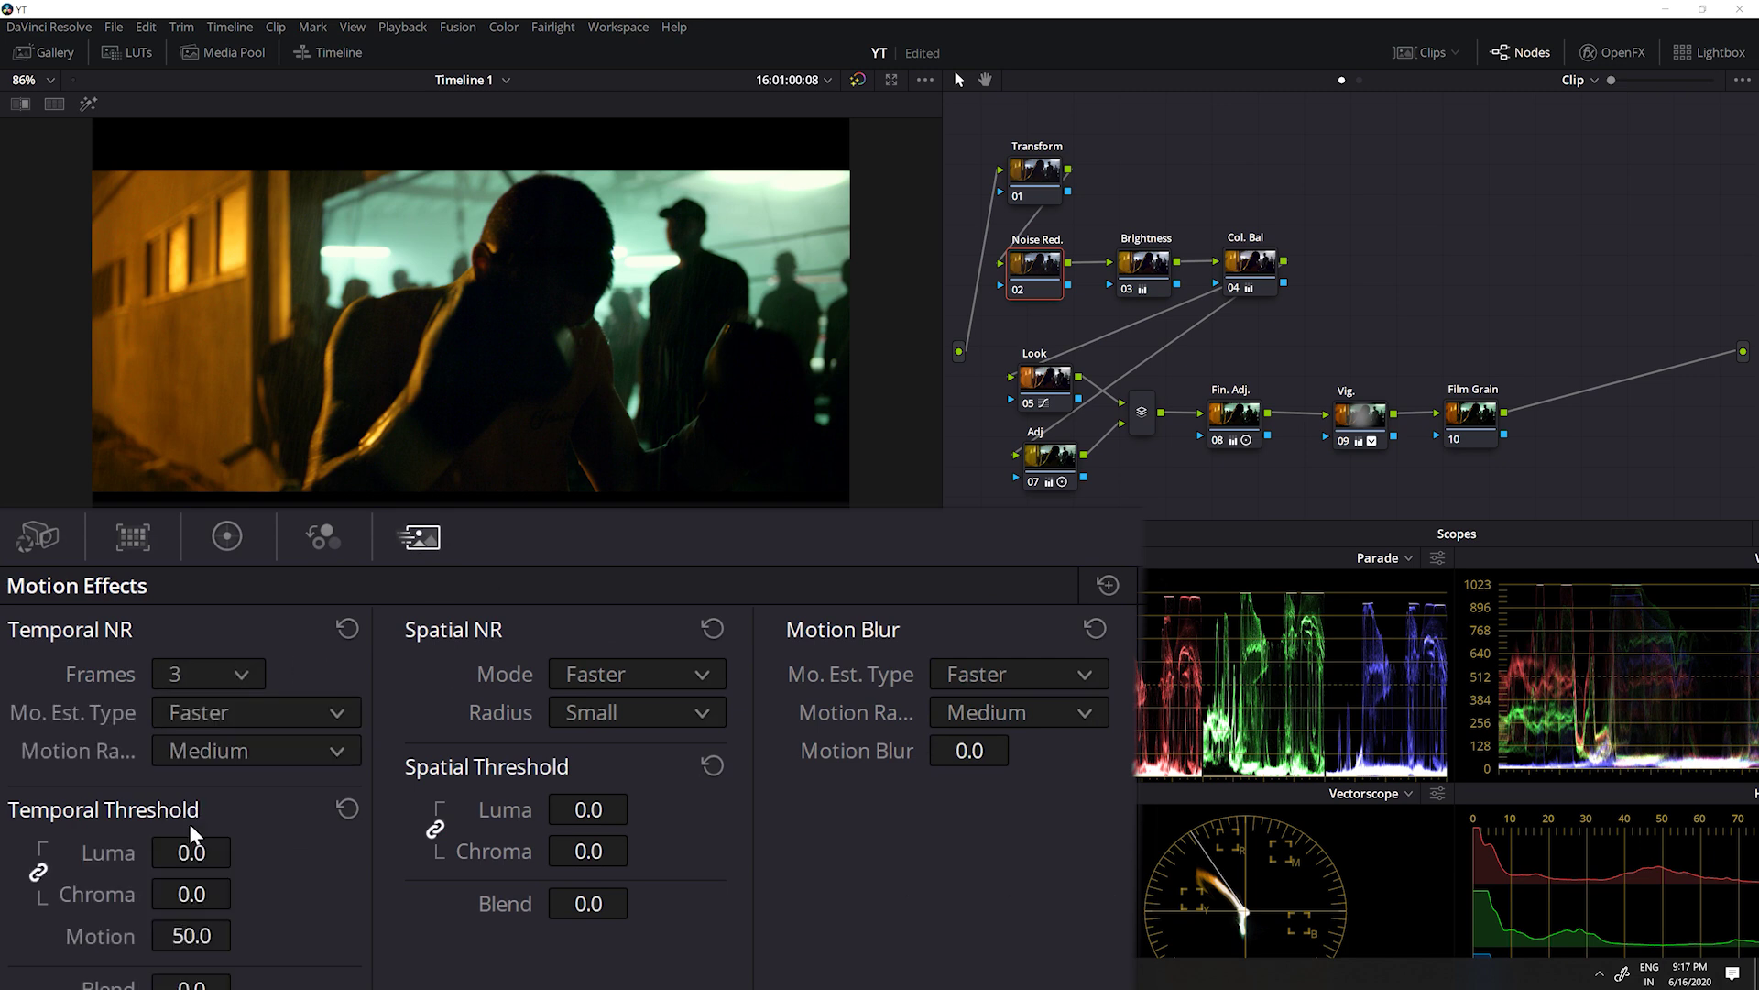
# Step: Set temporal threshold to 4.0 and unlink spatial thresholds, raising Luma to 4.4
pyautogui.moveTo(193, 852); pyautogui.dragTo(240, 845)
pyautogui.click(435, 829)
pyautogui.moveTo(556, 819); pyautogui.dragTo(639, 849)
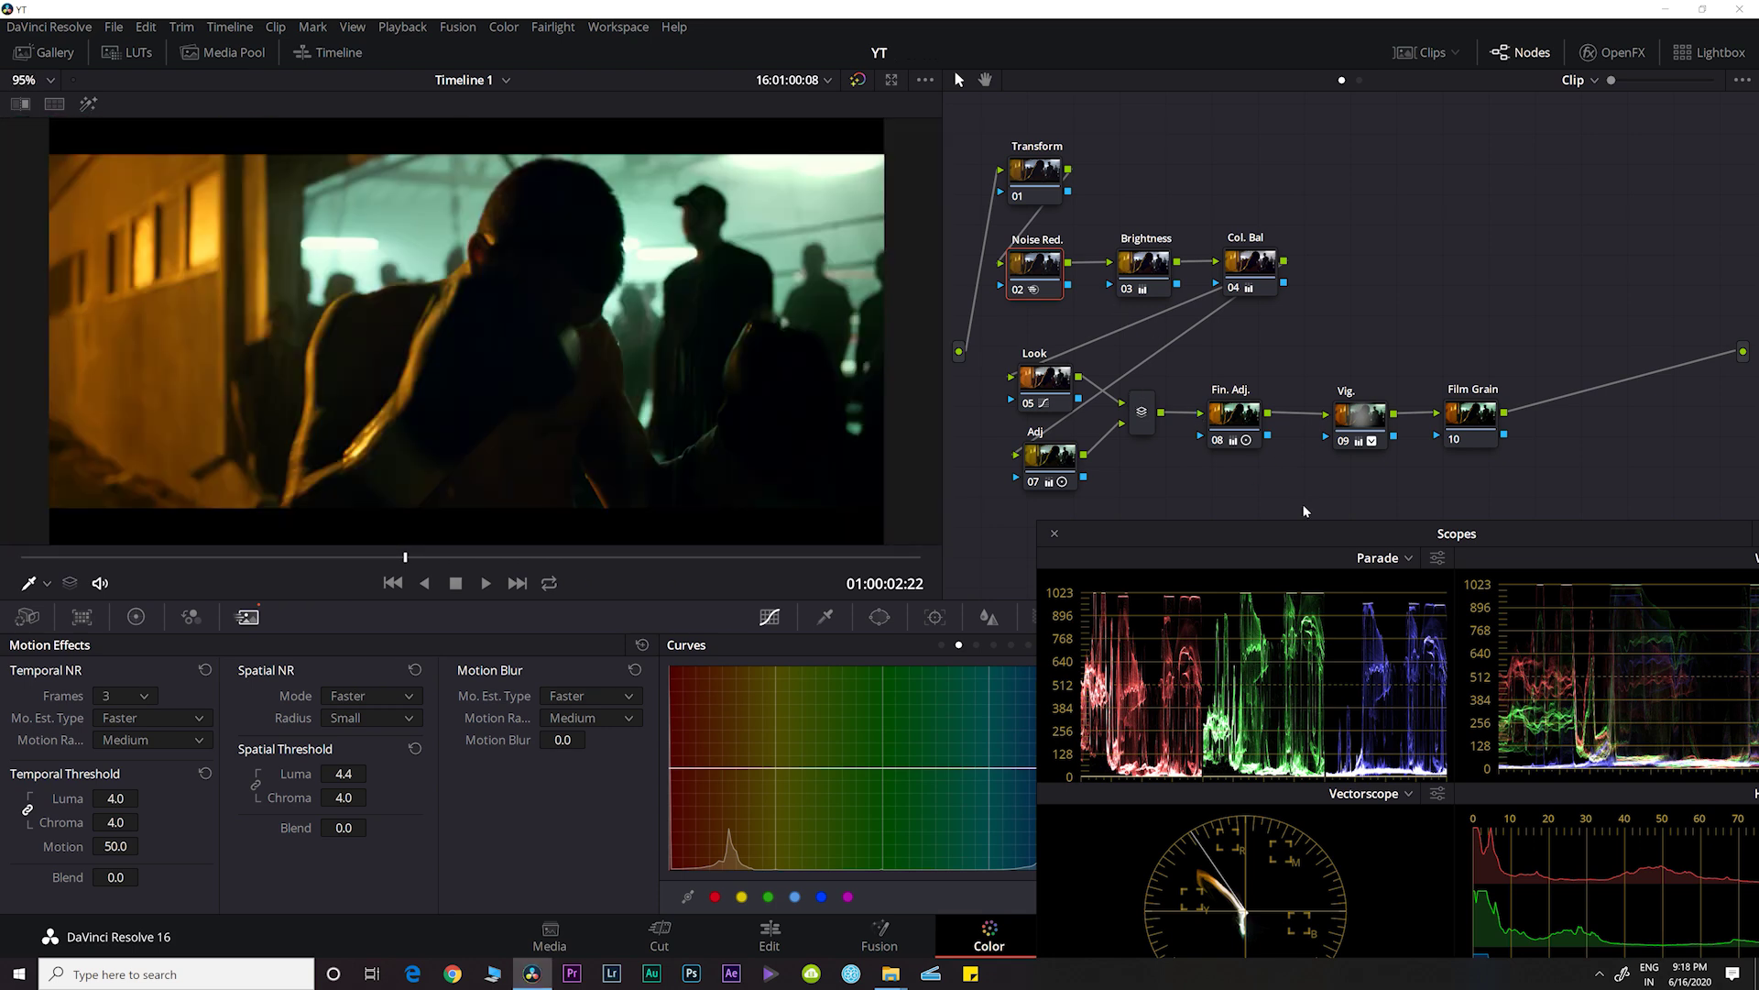
# Step: Search OpenFX for 'film' and apply the Film Grain effect to node 10
pyautogui.click(1484, 412)
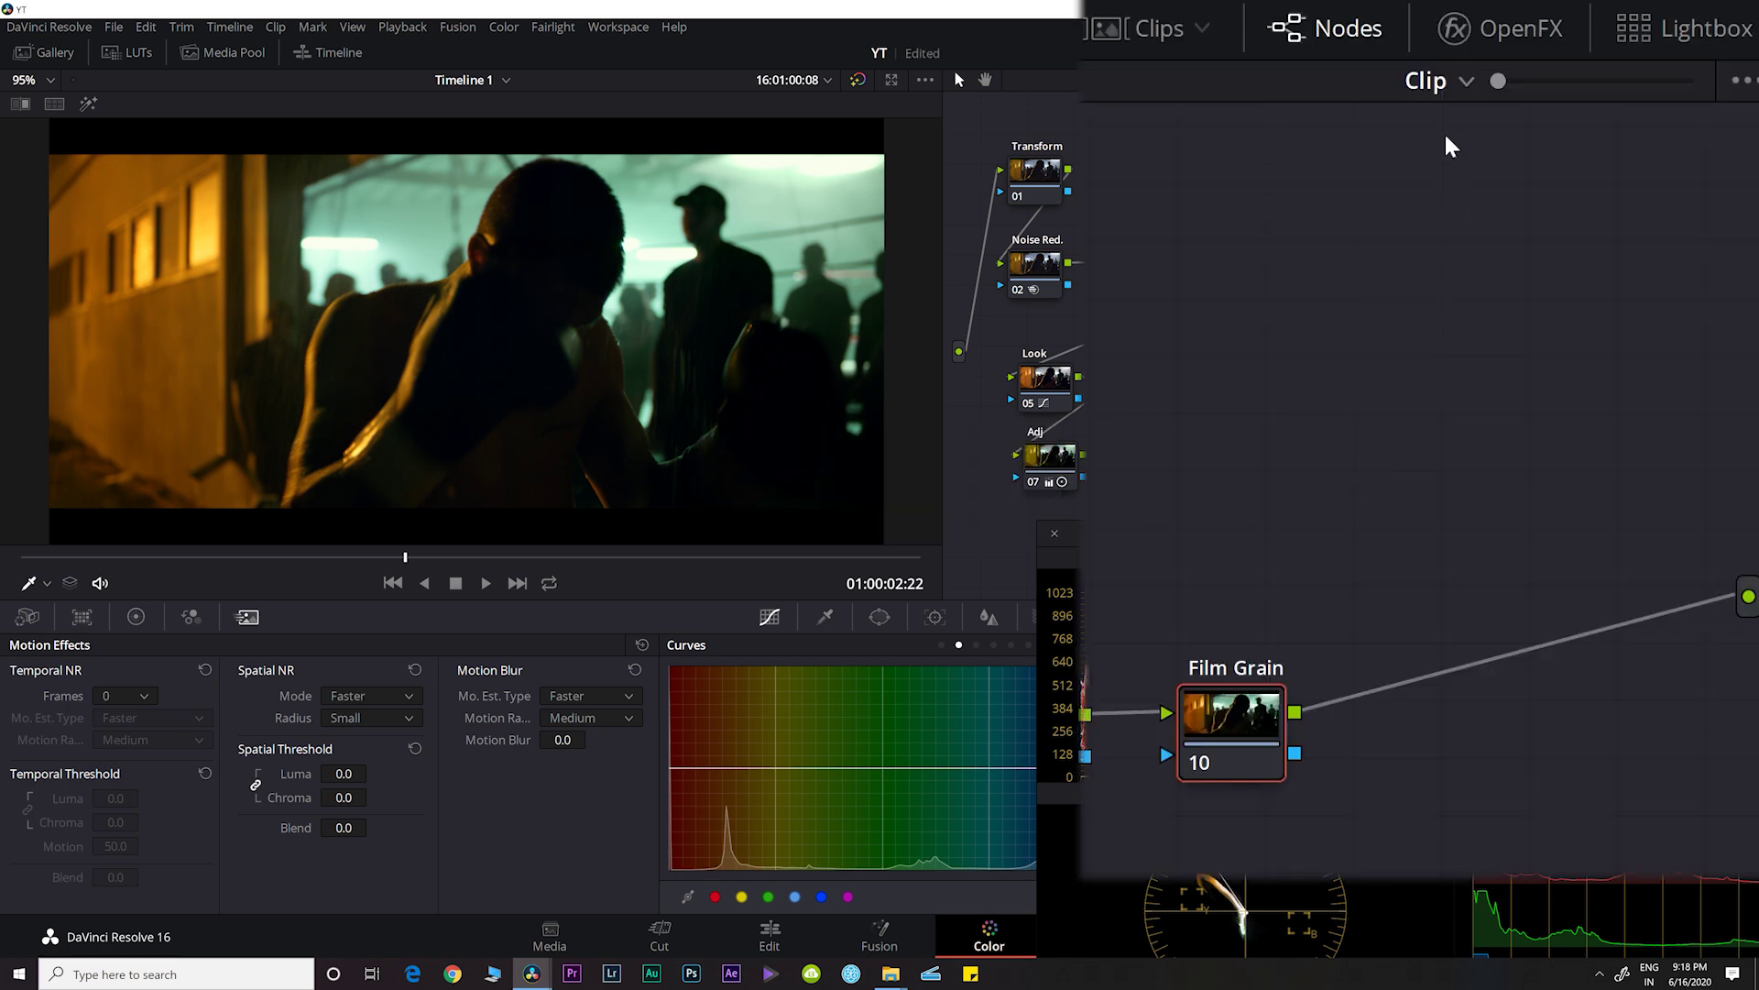
pyautogui.click(1503, 28)
pyautogui.click(1680, 84)
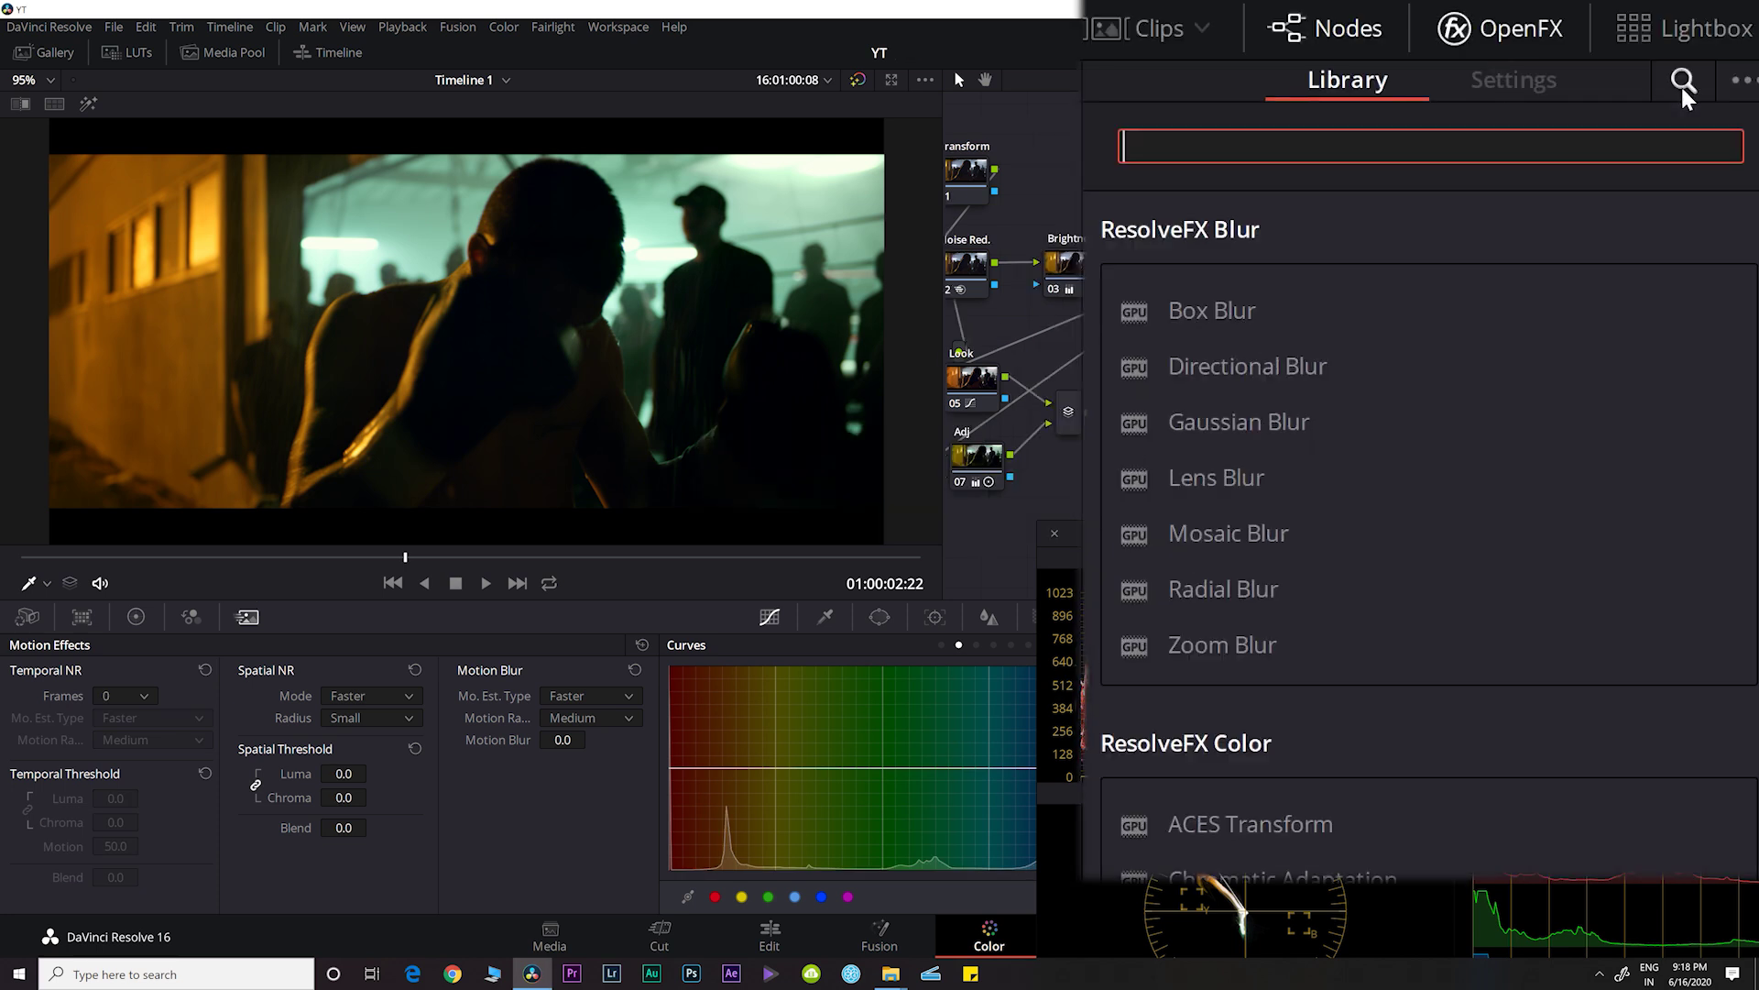
pyautogui.write('film')
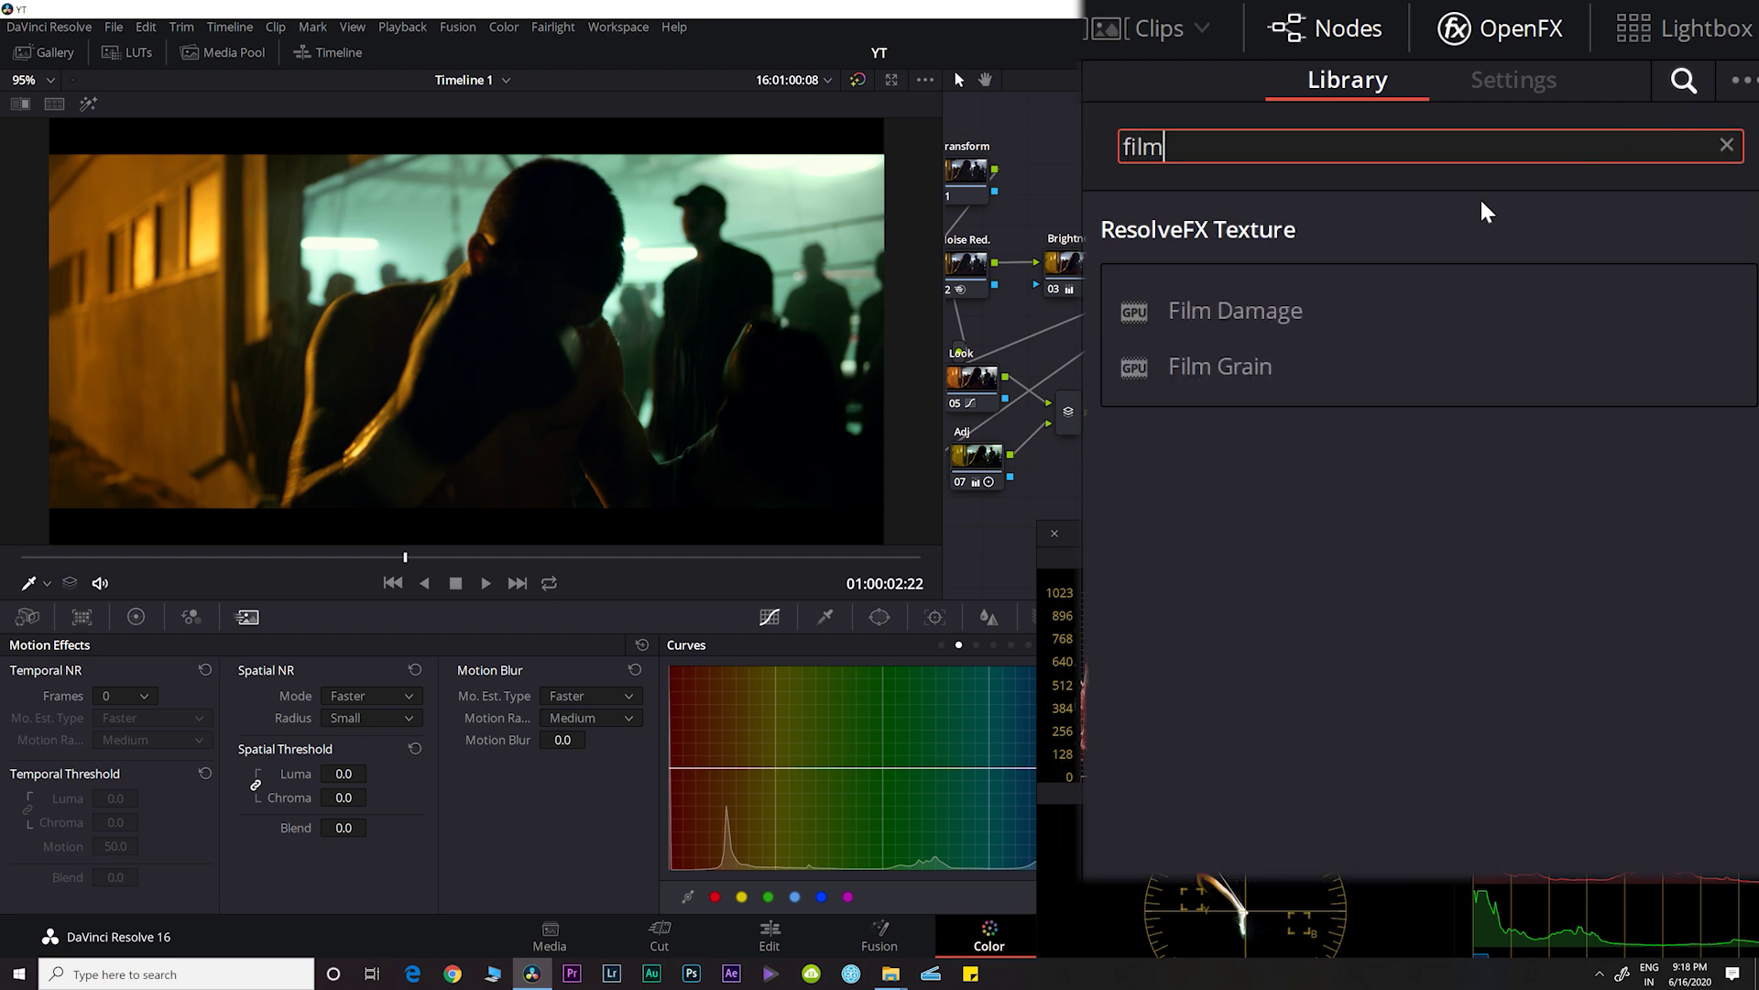
pyautogui.moveTo(1179, 377); pyautogui.dragTo(1386, 420)
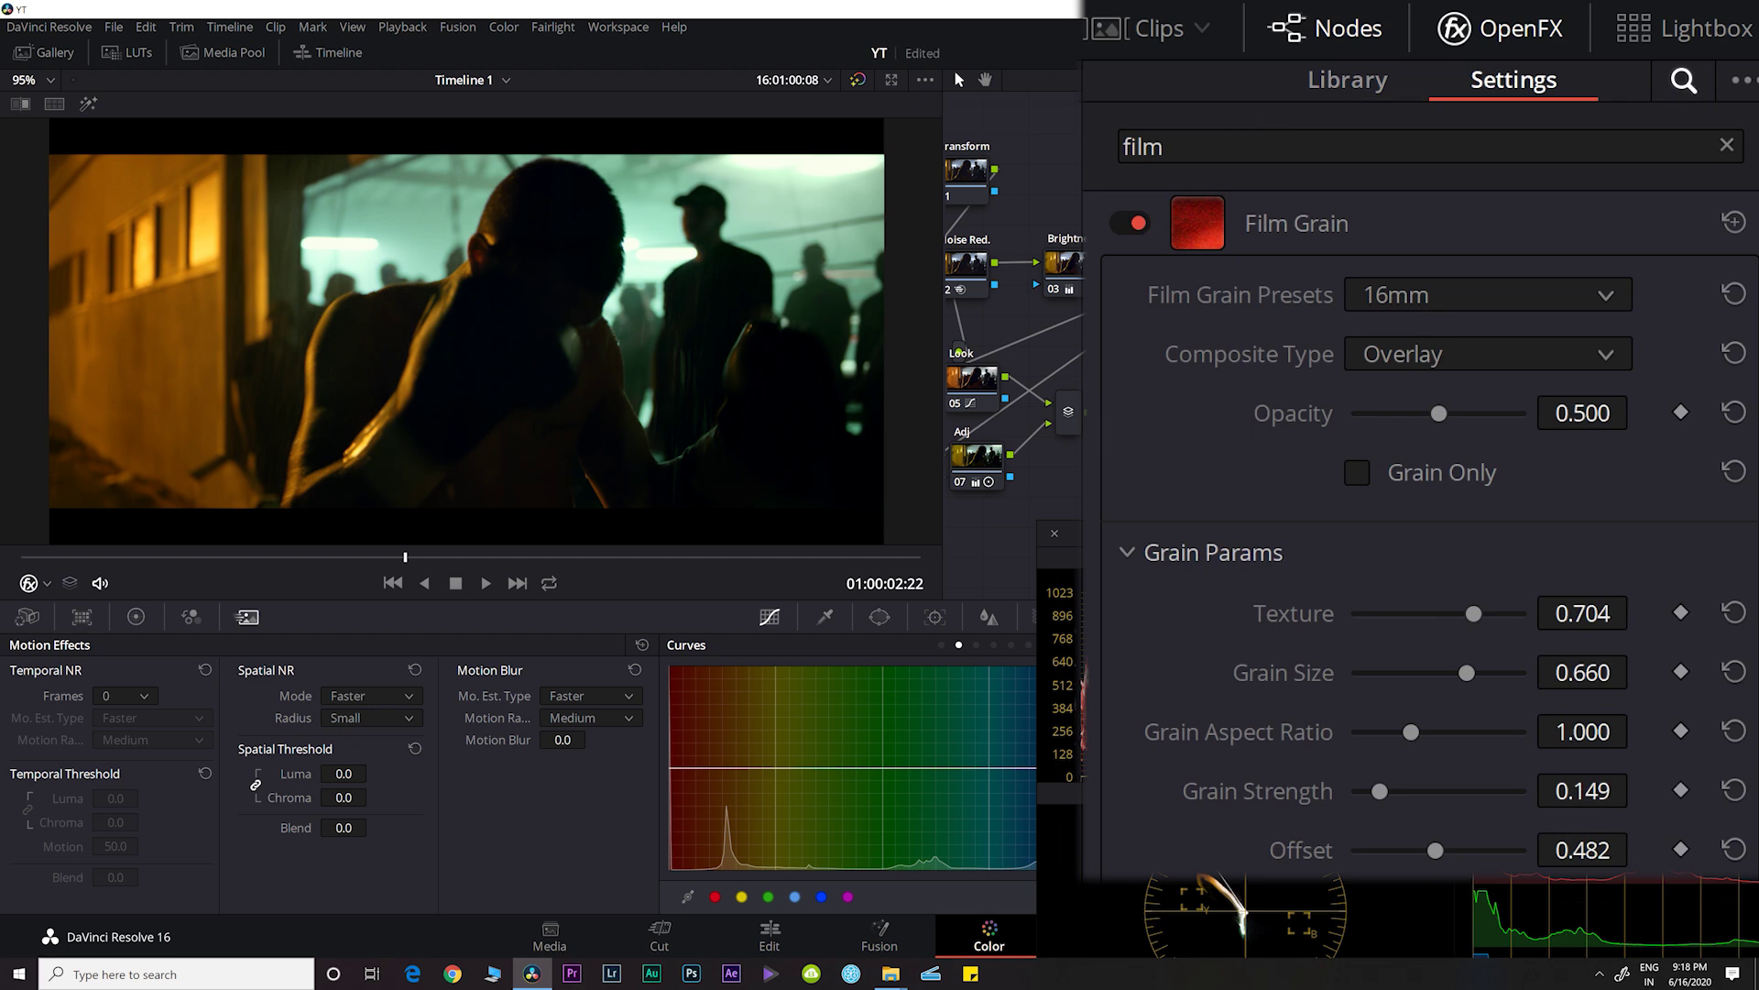
# Step: Choose the 35mm 400T film grain preset and reduce the grain size
pyautogui.click(1446, 296)
pyautogui.scroll(-3, 1437, 603)
pyautogui.click(1442, 601)
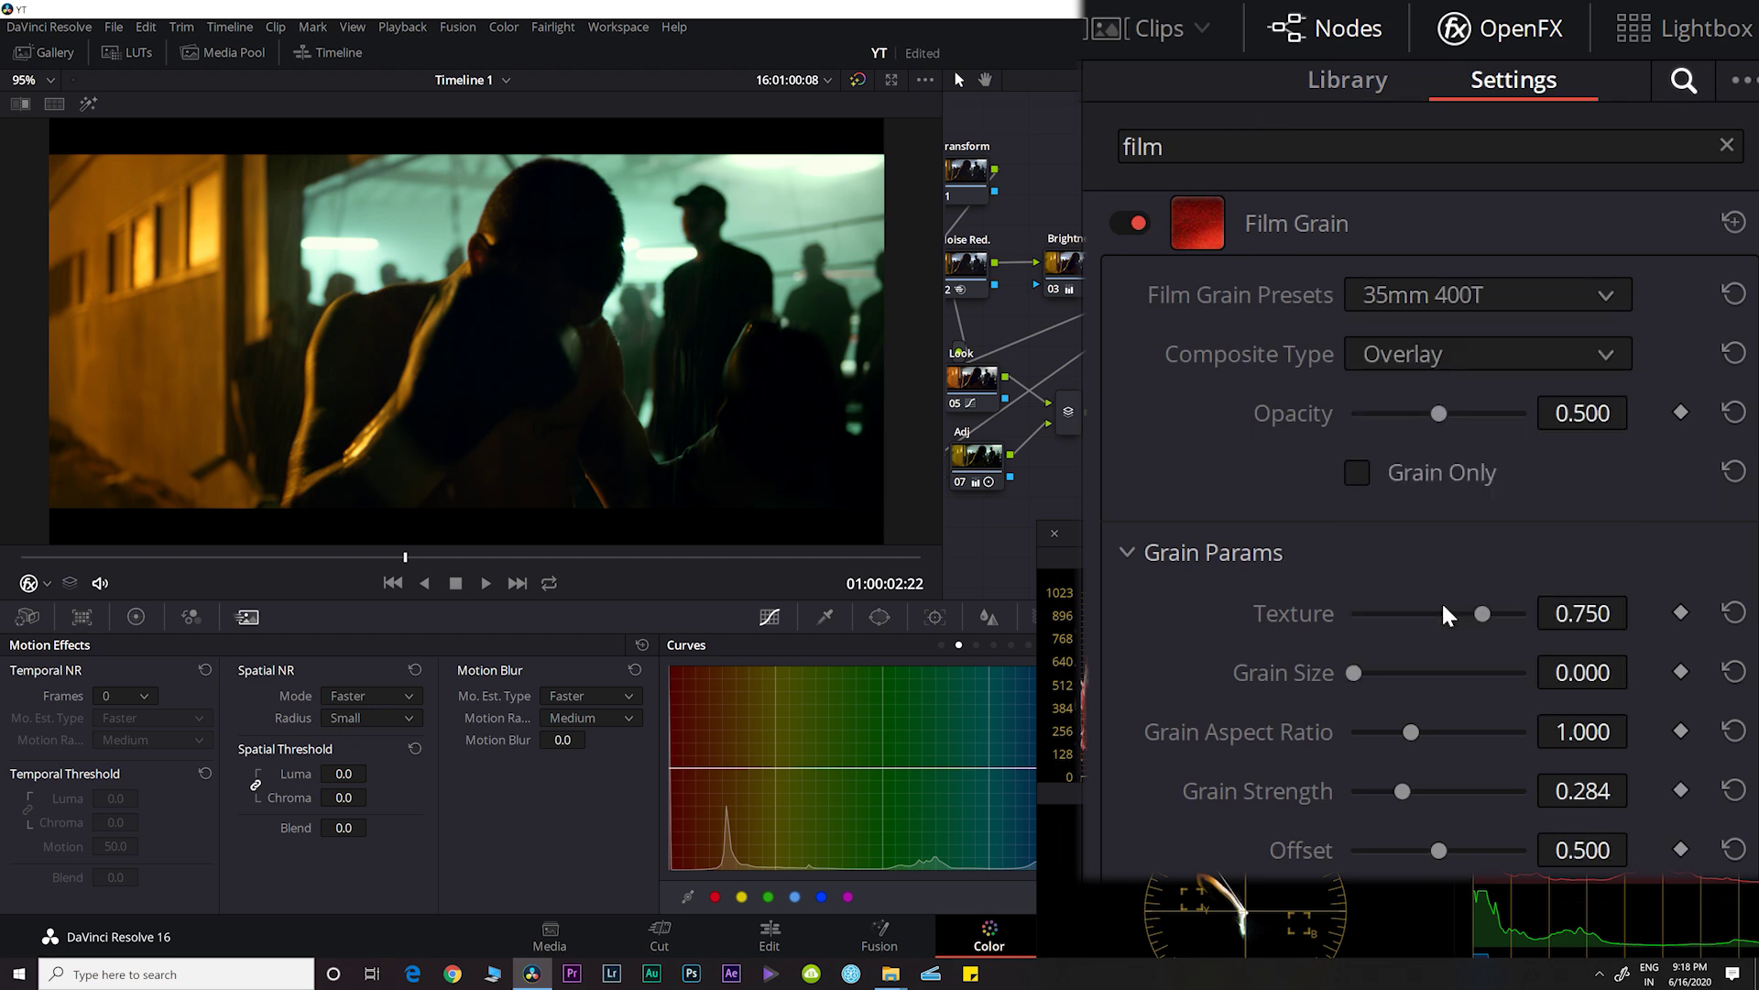
pyautogui.moveTo(1362, 667); pyautogui.dragTo(1334, 700)
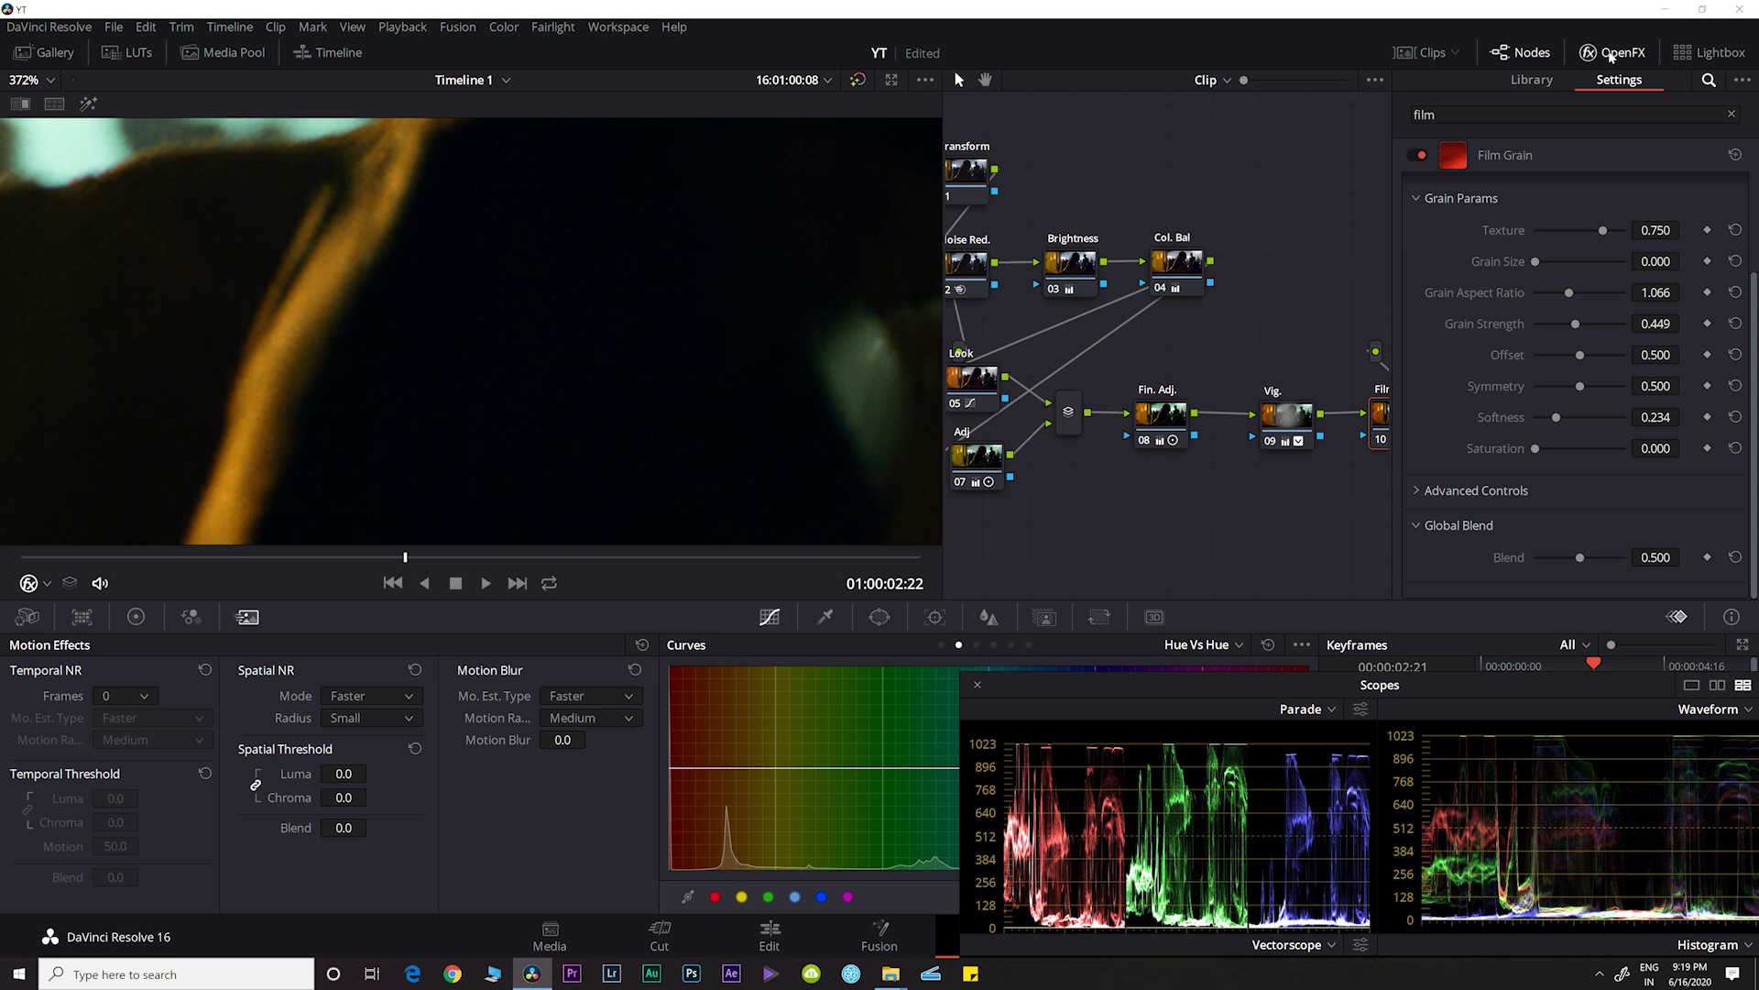
pyautogui.click(1610, 55)
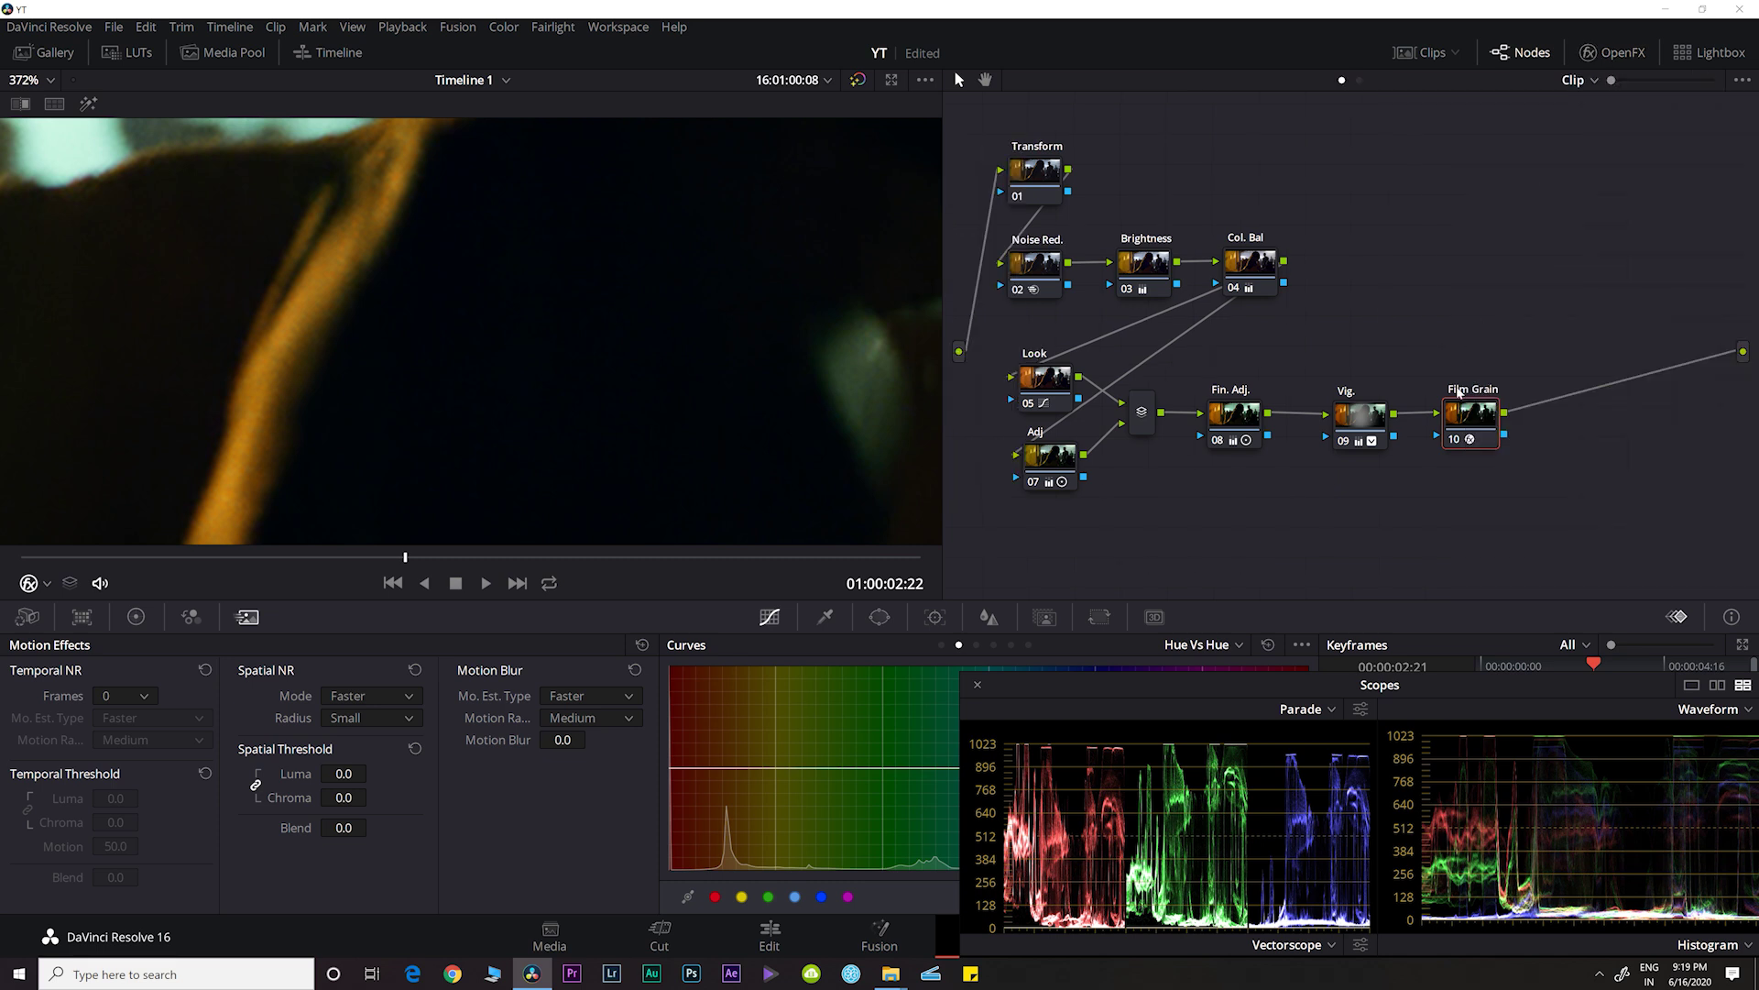
pyautogui.hotkey('ctrl', 'd')
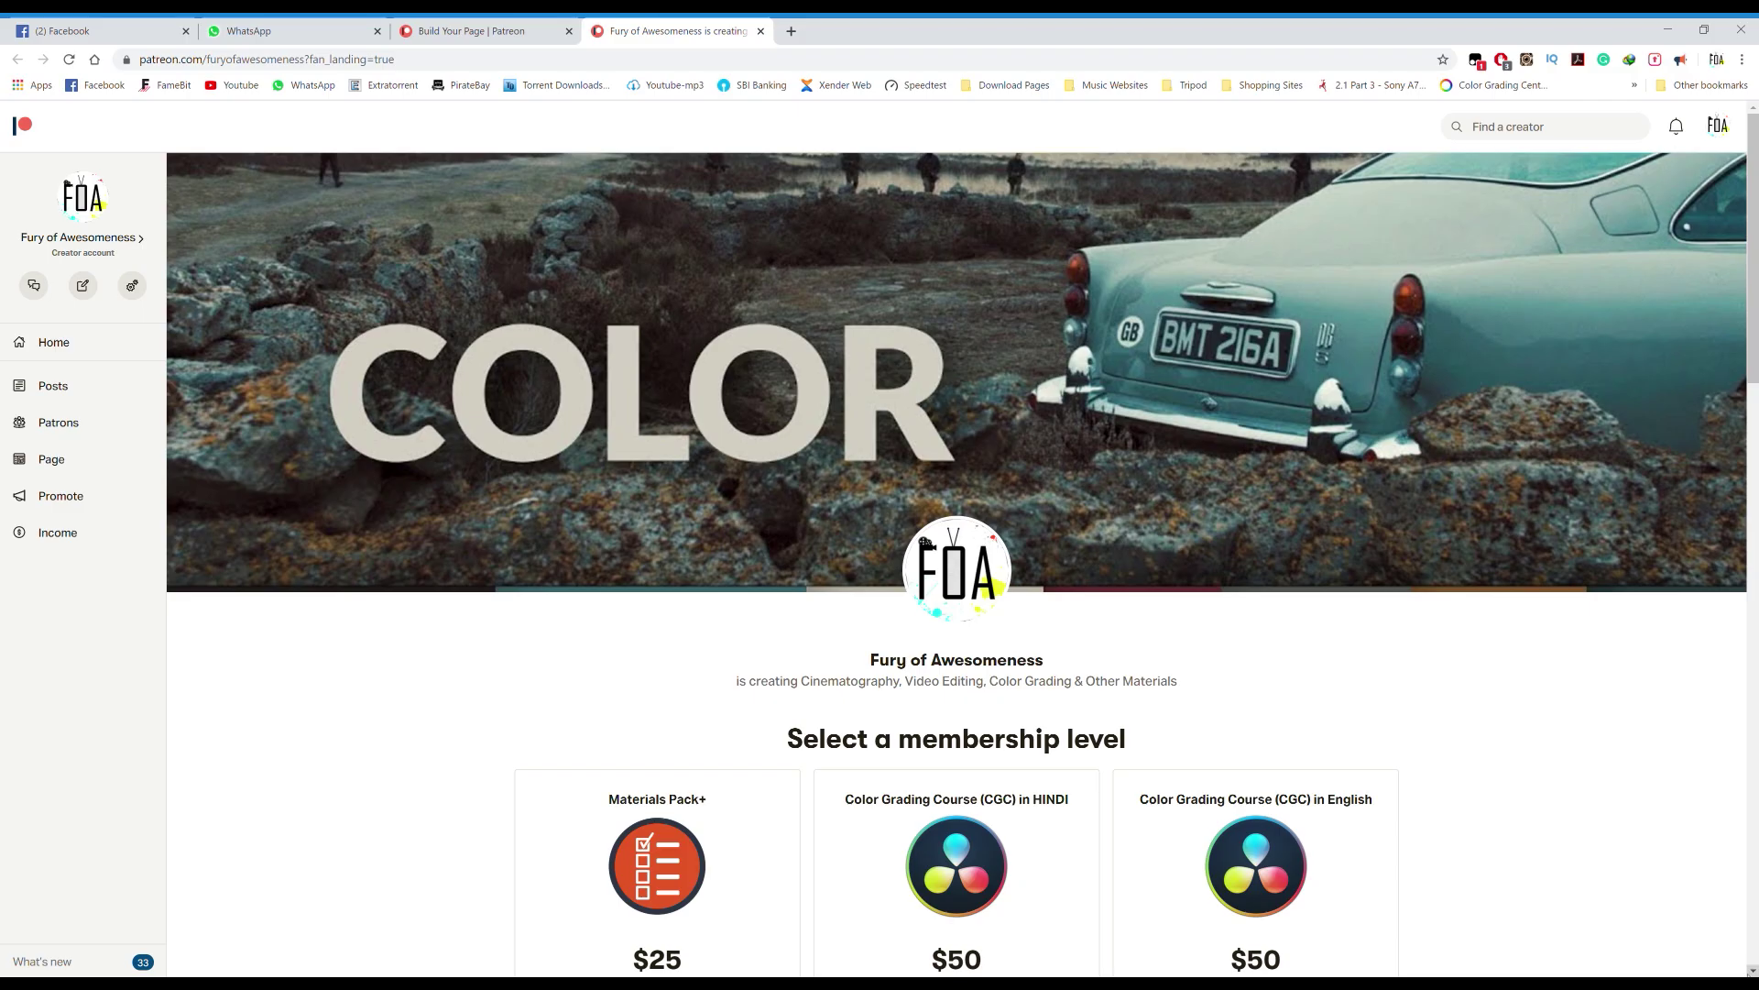
# Step: Scroll the Patreon creator page down to the $25 and $50 membership tiers
pyautogui.scroll(-2, 1400, 826)
pyautogui.scroll(2, 1400, 826)
pyautogui.scroll(-3, 1400, 826)
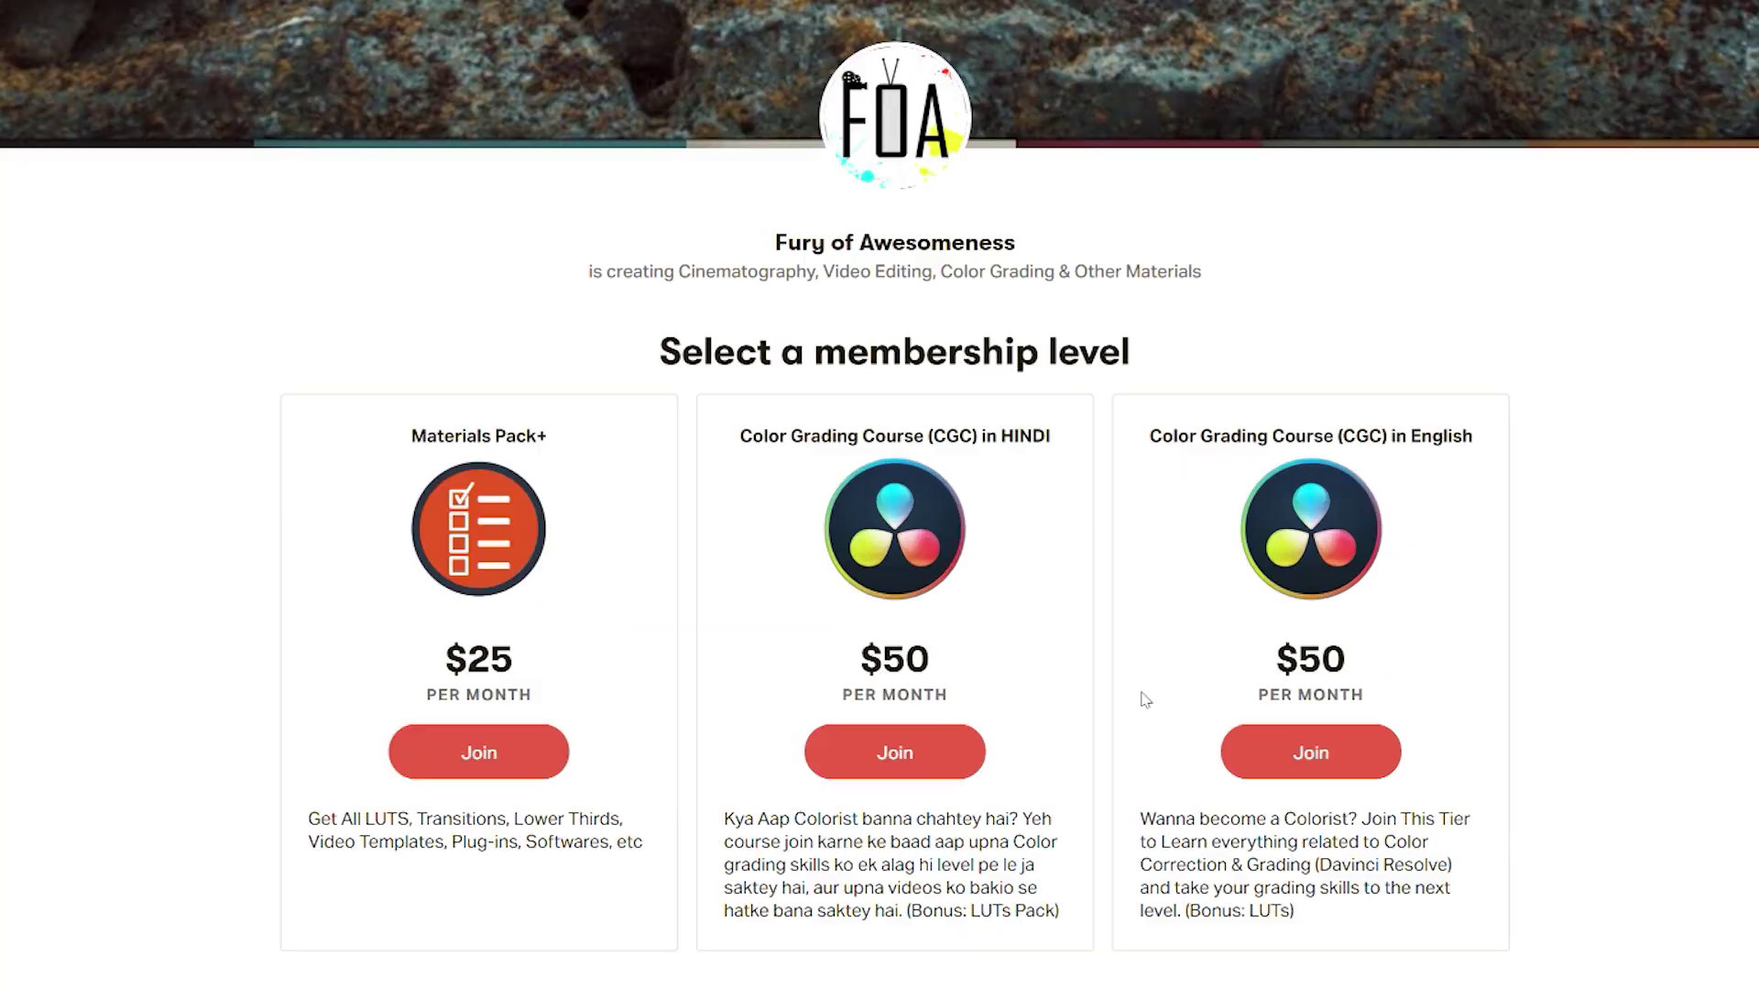